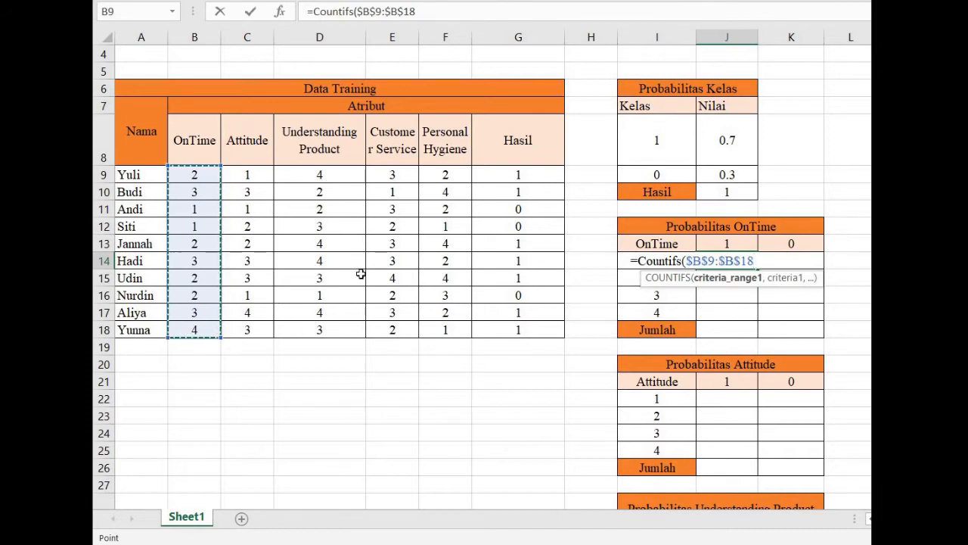
- Complete the COUNTIFS part of the J14 formula with criterion I14, second range $G$9:$G$18 and criterion $J$13
text(,)
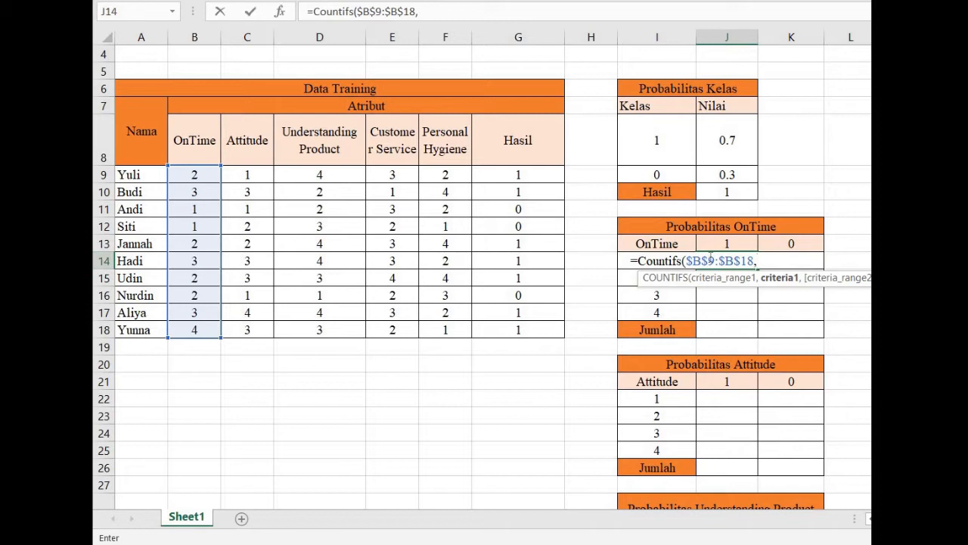
text(I)
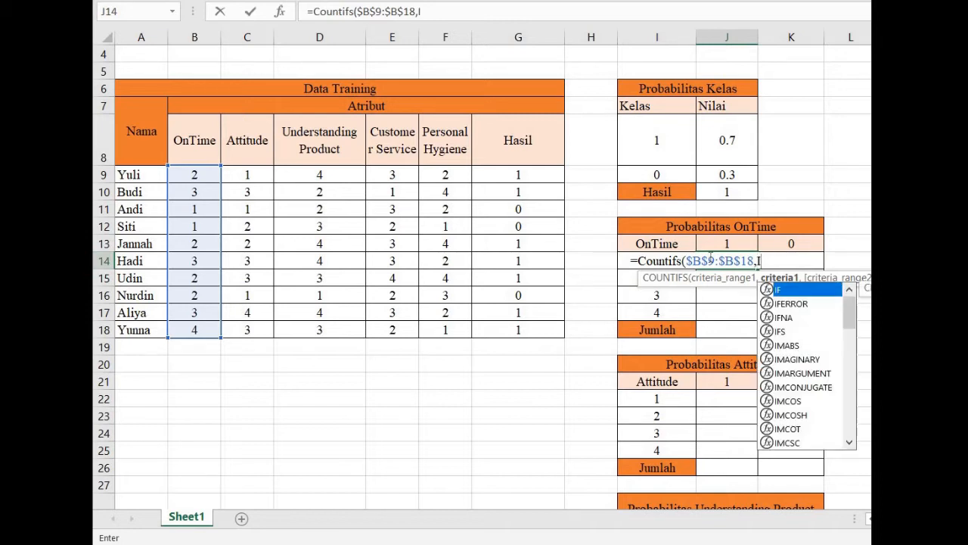
text(14,)
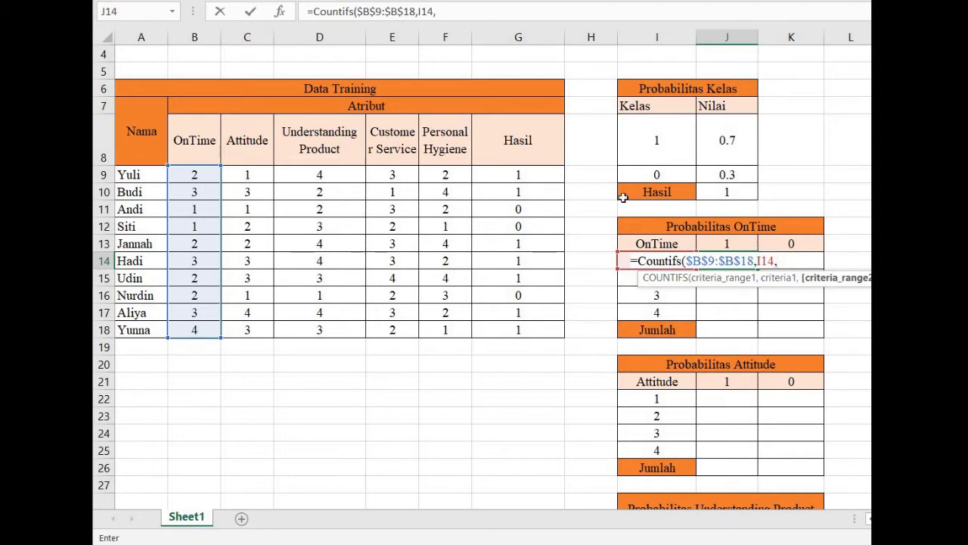
drag(532, 175, 542, 322)
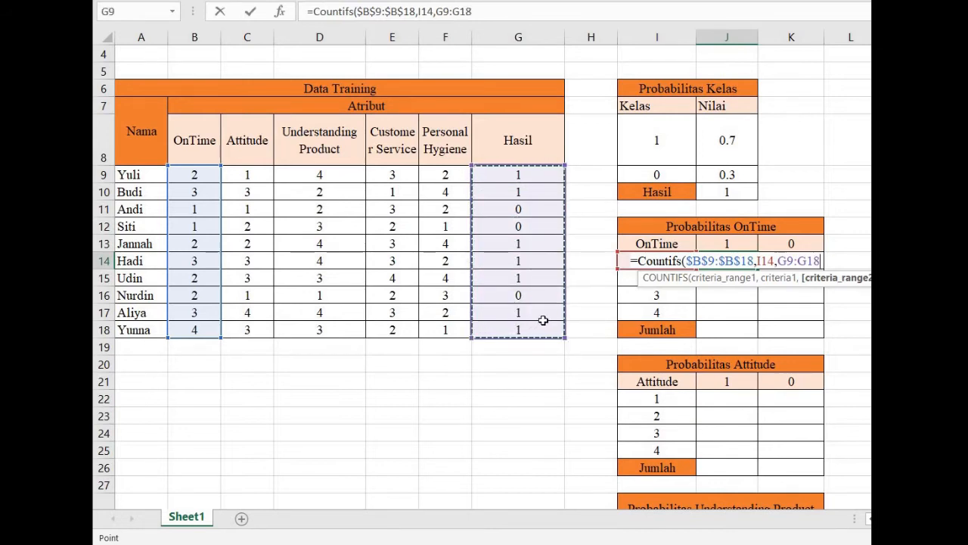
key(F4)
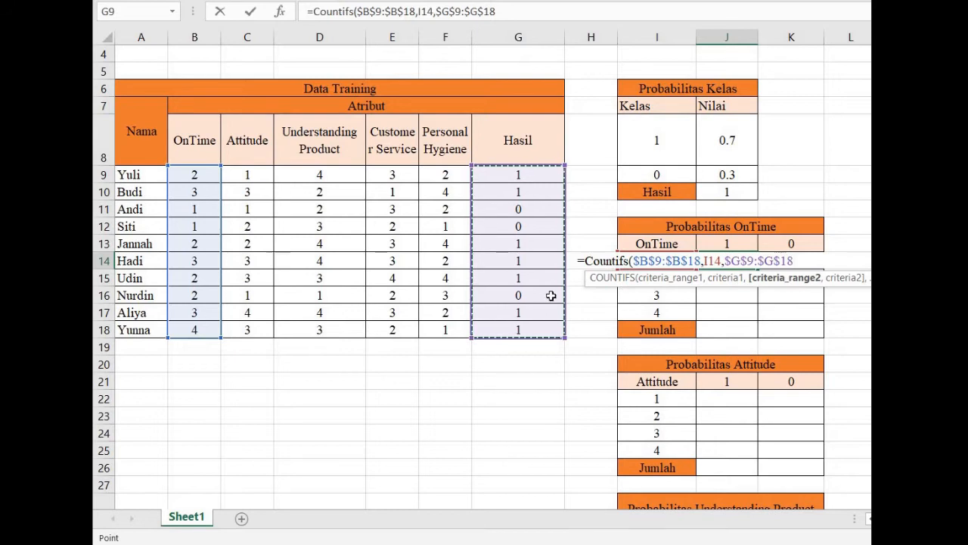
text(,)
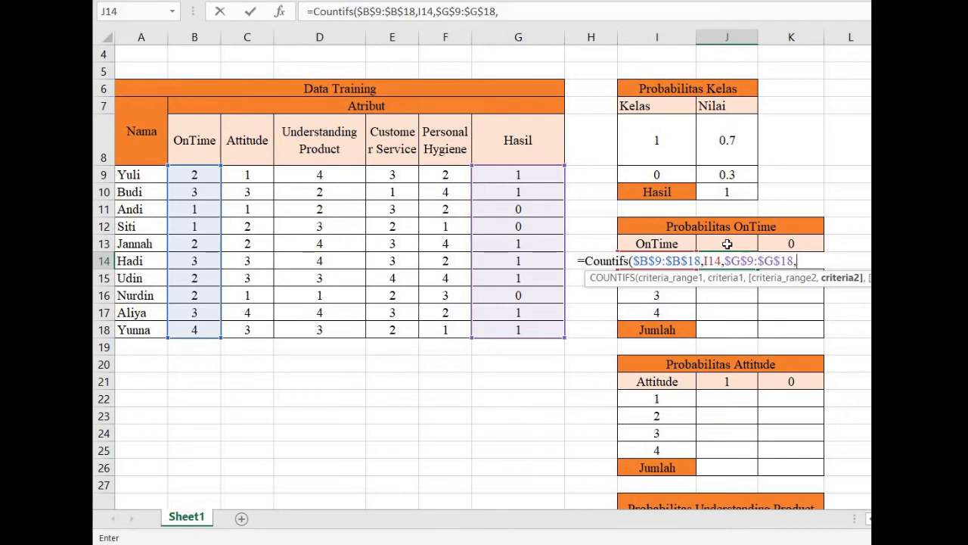
click(727, 244)
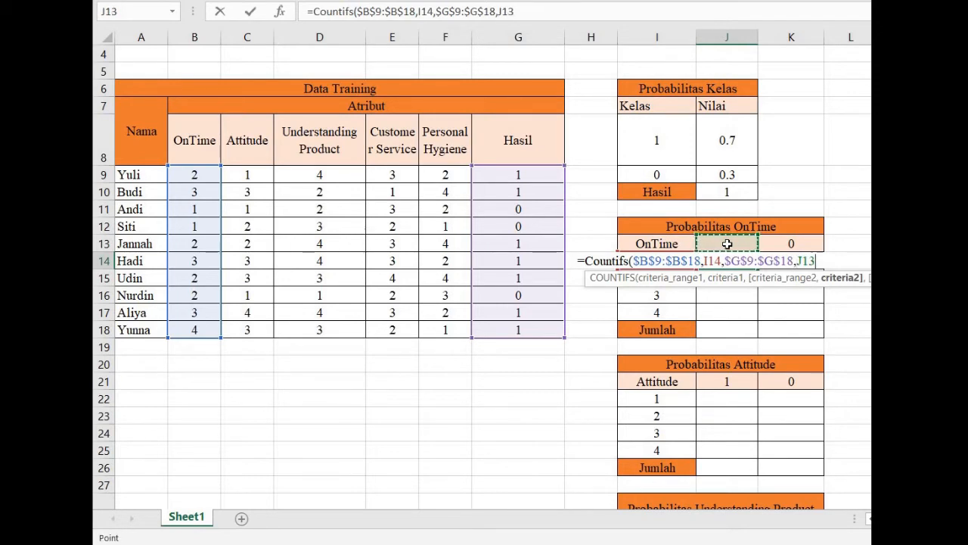
key(F4)
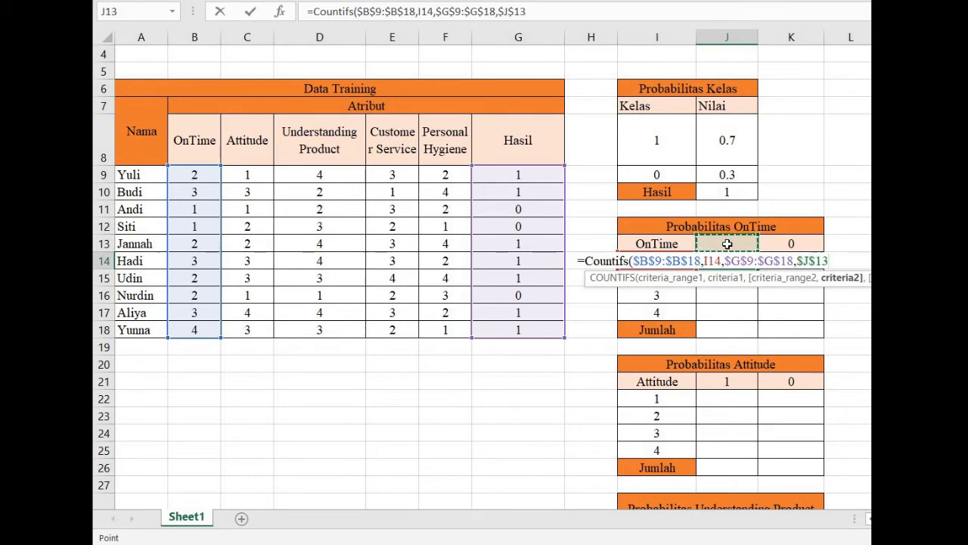
text())
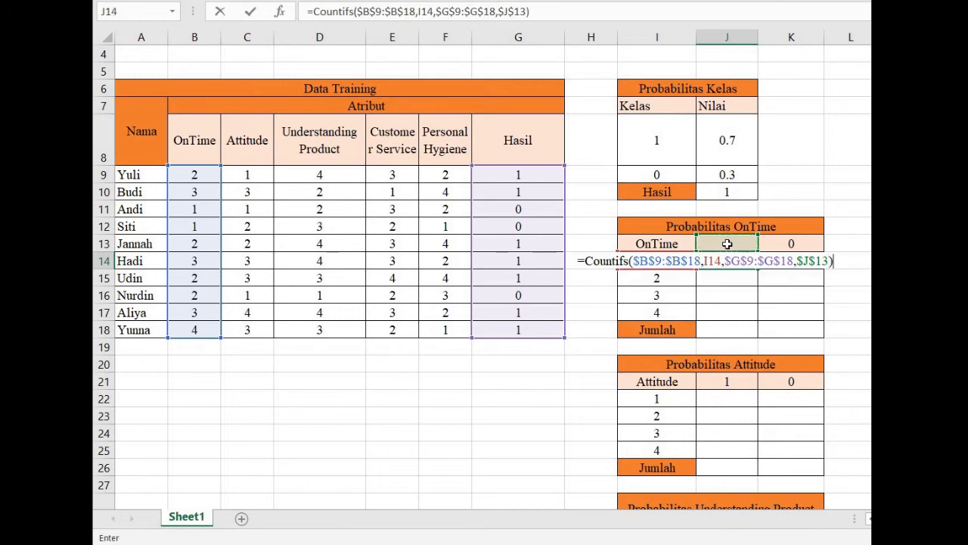
- Divide the COUNTIFS in J14 by COUNTIF($G$9:$G$18,$J$13) and commit the formula
text(/Countif)
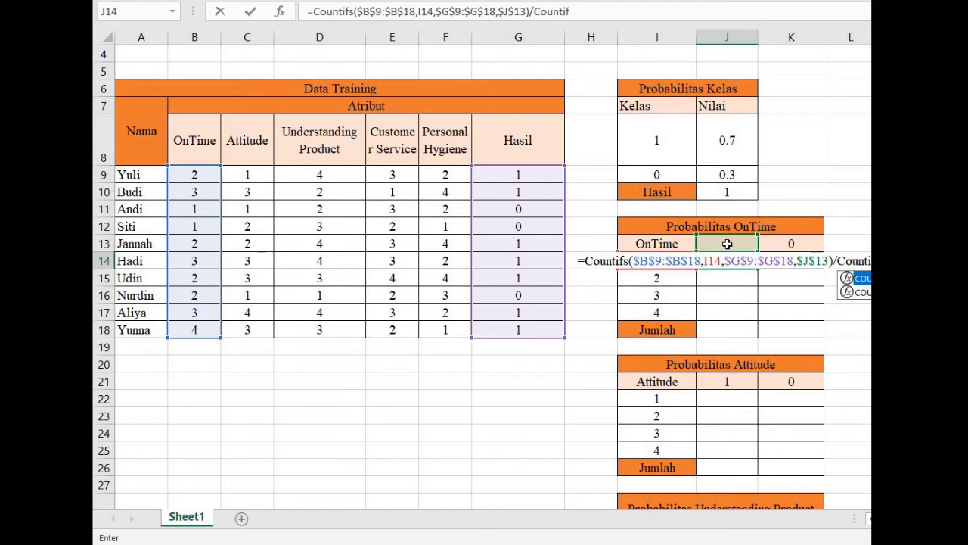
text(()
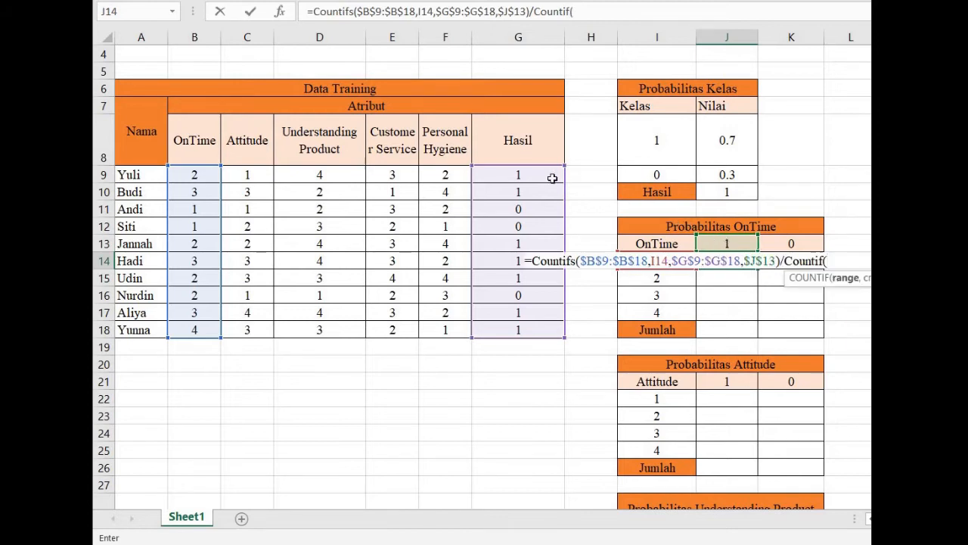
drag(521, 174, 514, 327)
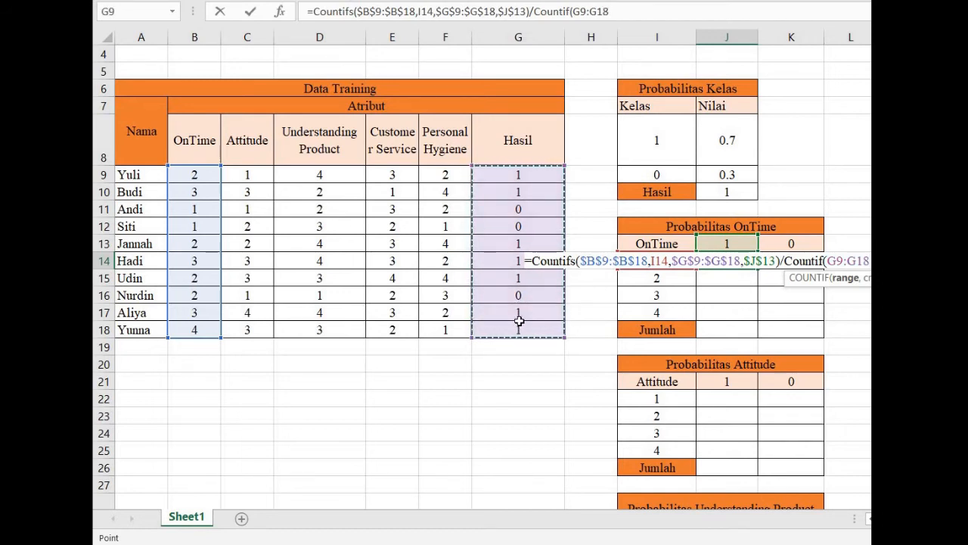
key(F4)
text(,)
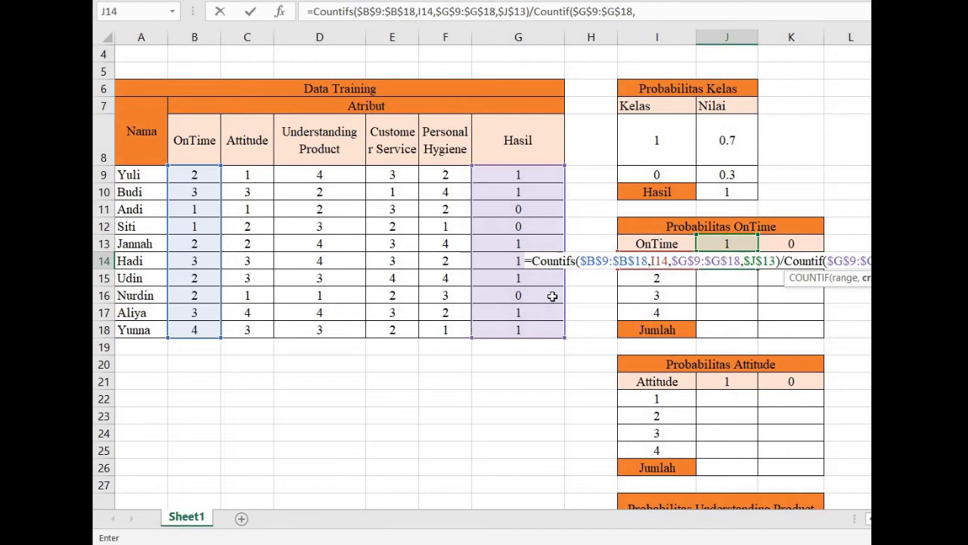
click(724, 243)
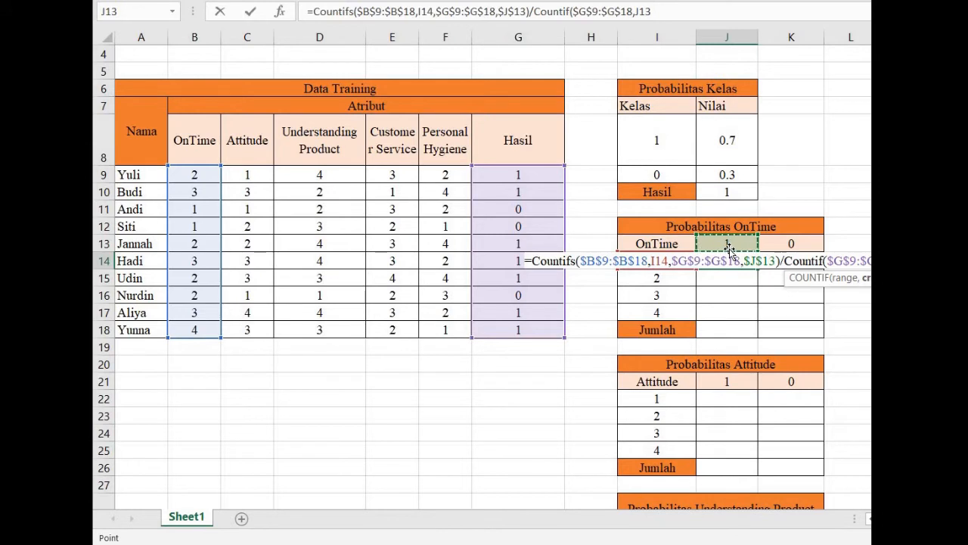
key(F4)
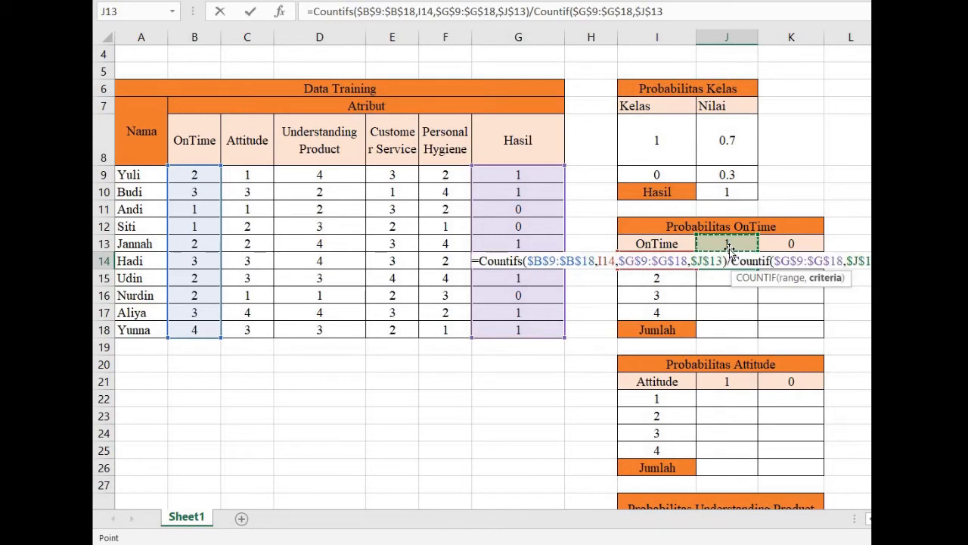
text())
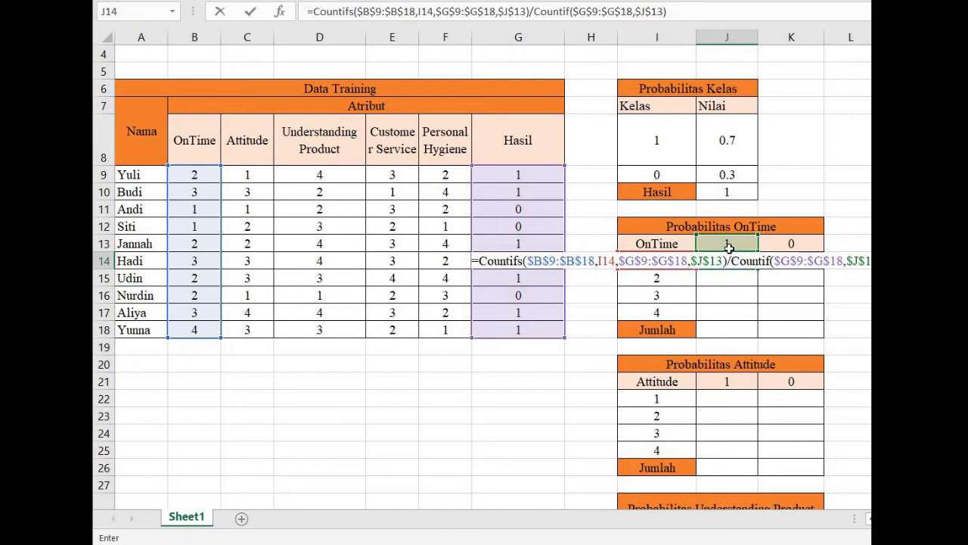
key(Return)
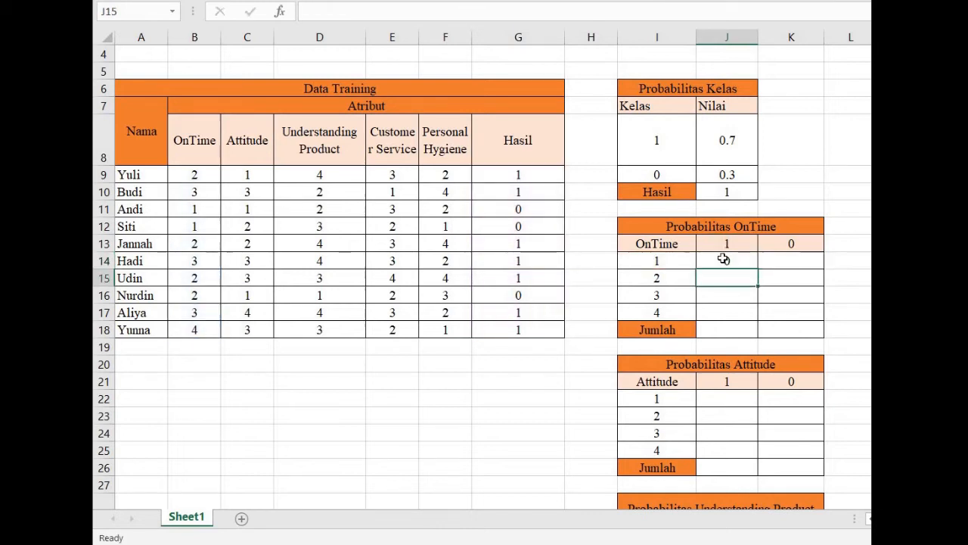
- Fill the J14 formula down through J17 and check the formulas in the filled cells
click(723, 261)
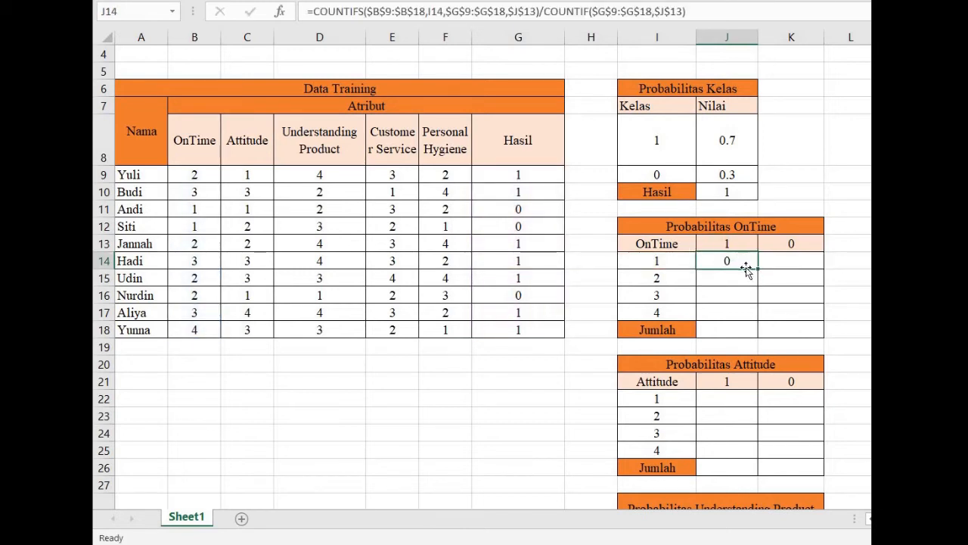
drag(759, 268, 753, 324)
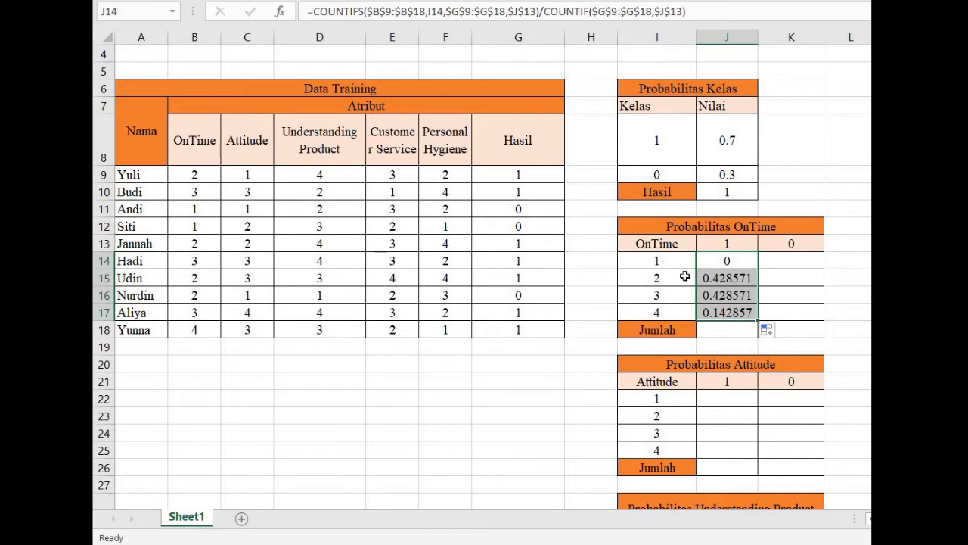
click(708, 277)
click(734, 296)
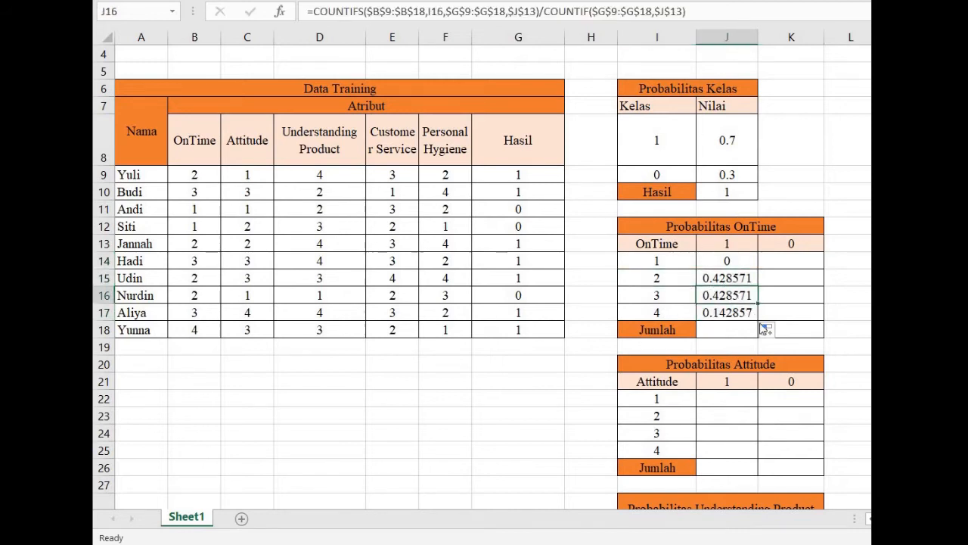
click(737, 311)
click(734, 264)
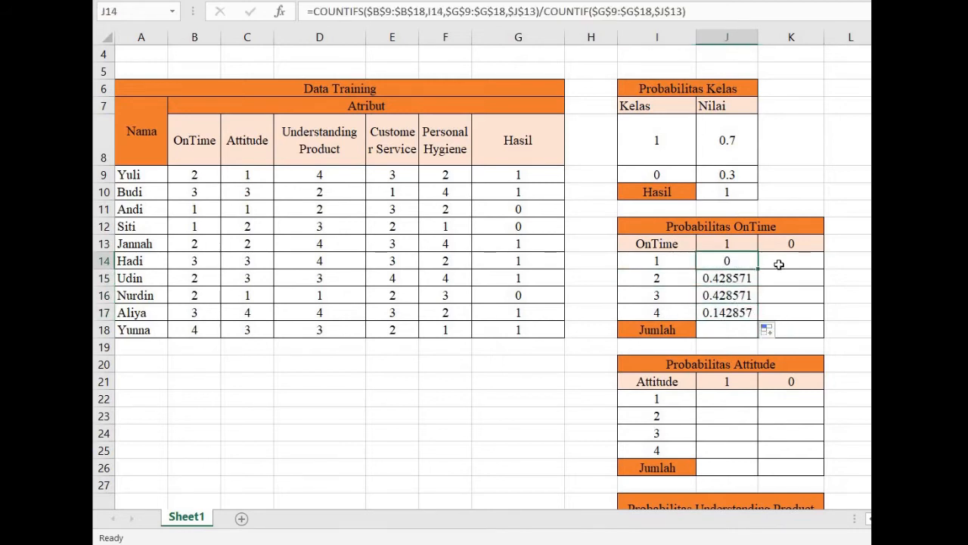
- Copy the J14 formula into K14, the first cell of the OnTime table's class 0 column
click(794, 259)
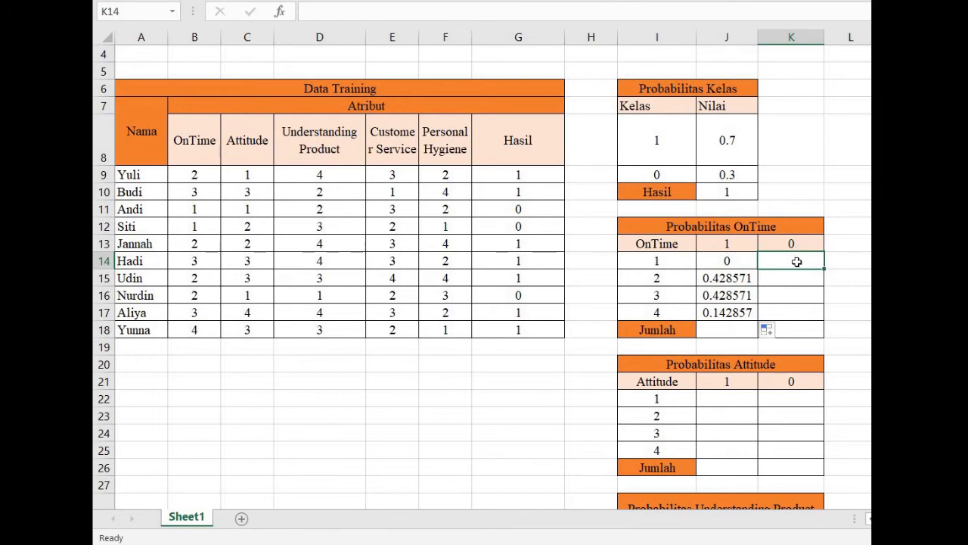
click(735, 262)
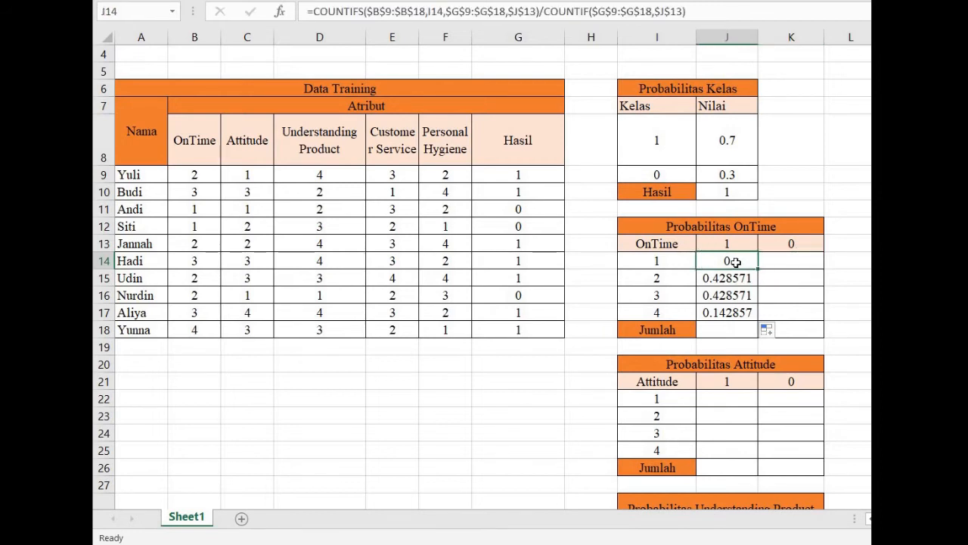
key(ctrl+c)
click(779, 262)
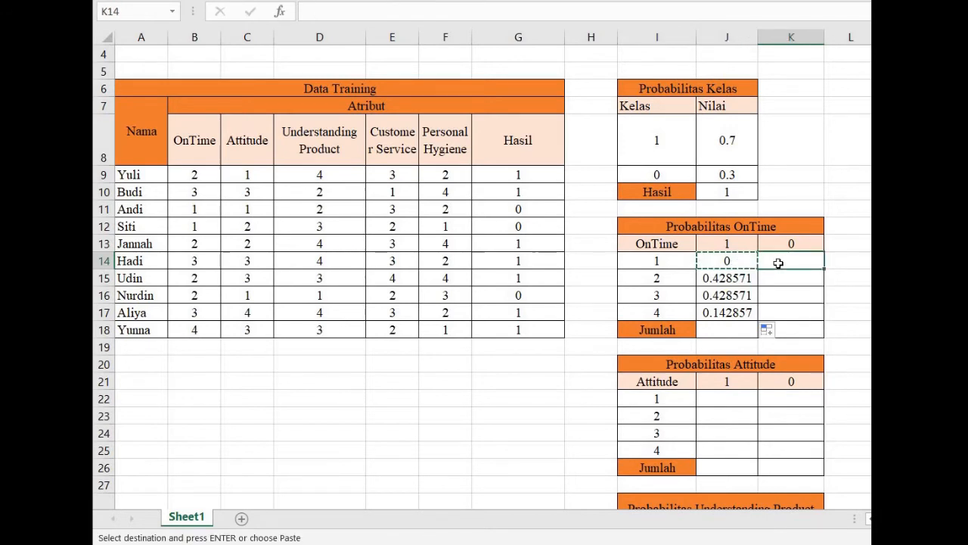
key(ctrl+v)
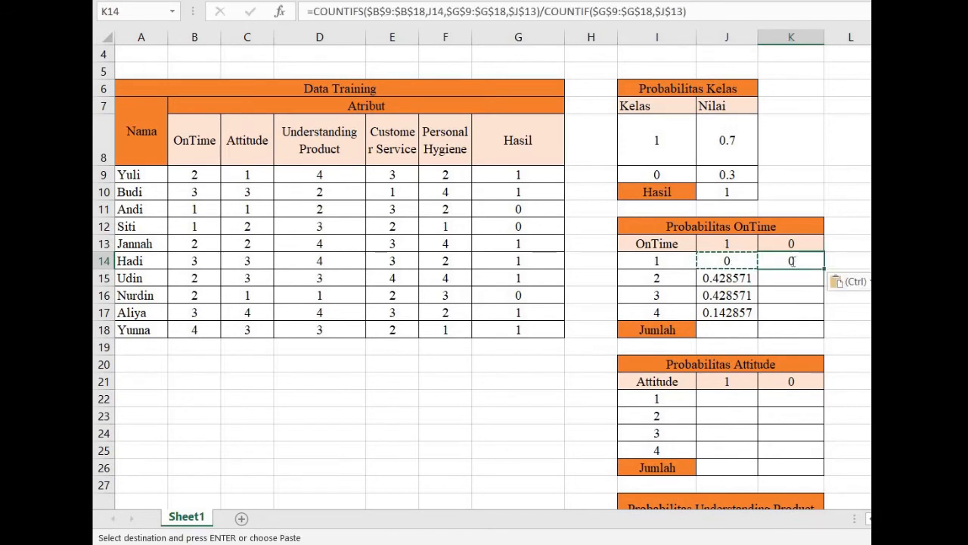
- In the K14 formula, change the COUNTIFS criteria to I14 and the absolute reference $K$13
double_click(792, 261)
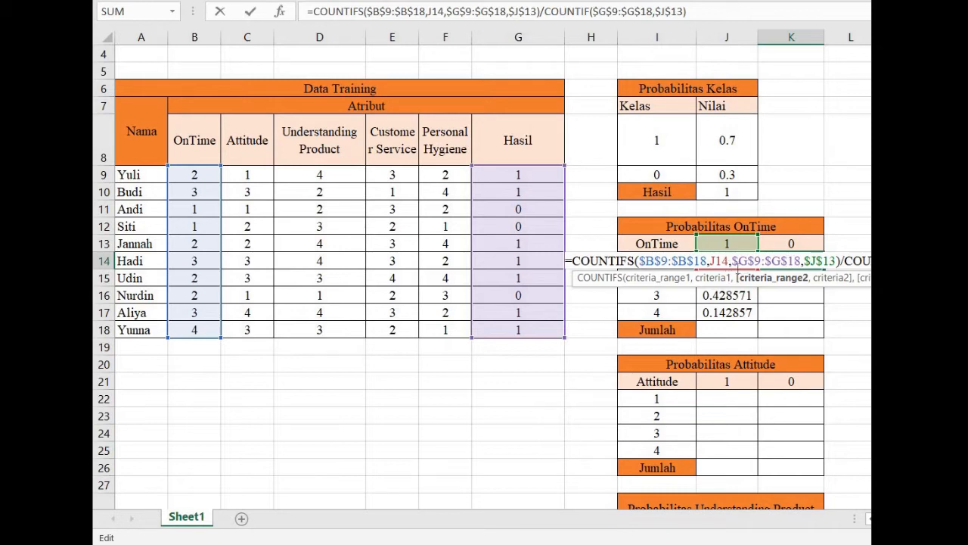
click(714, 262)
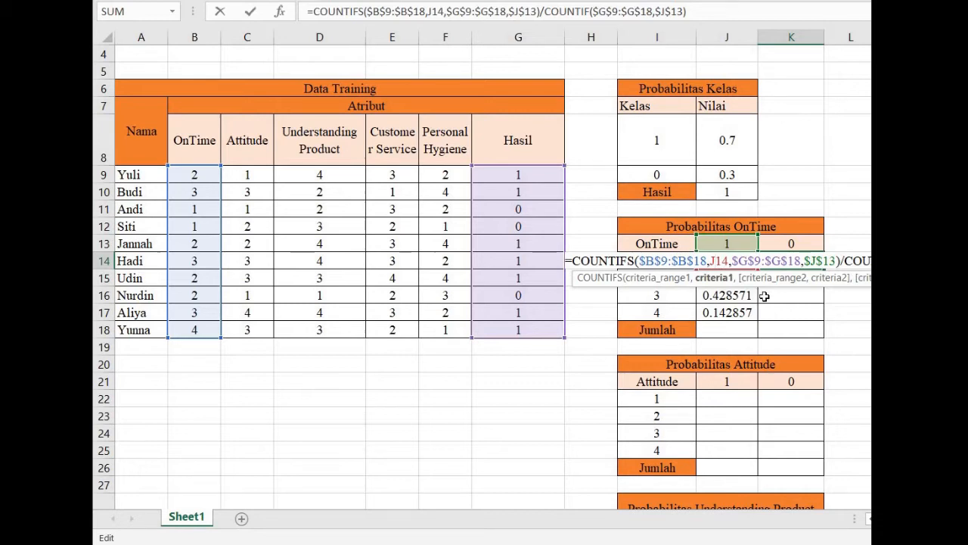
key(BackSpace)
text(I)
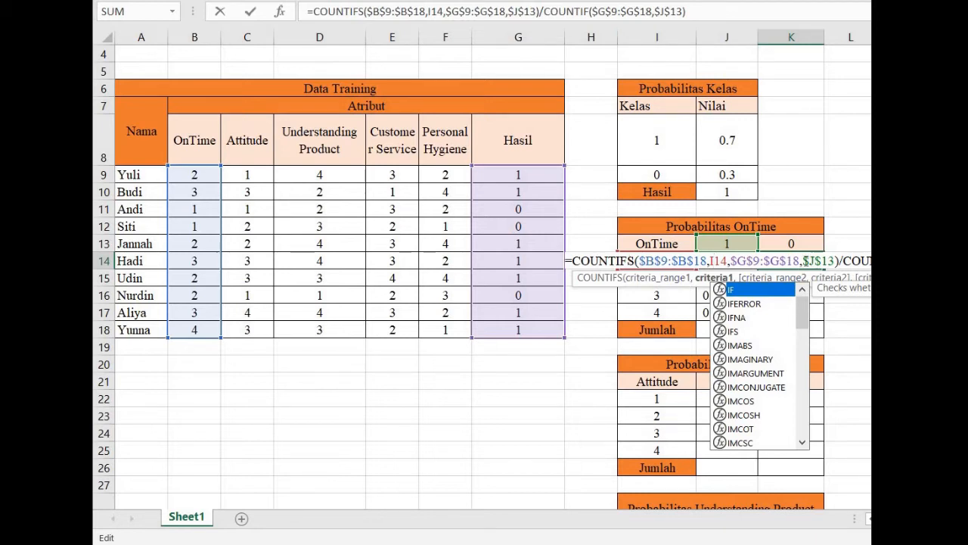
click(808, 260)
drag(814, 260, 835, 255)
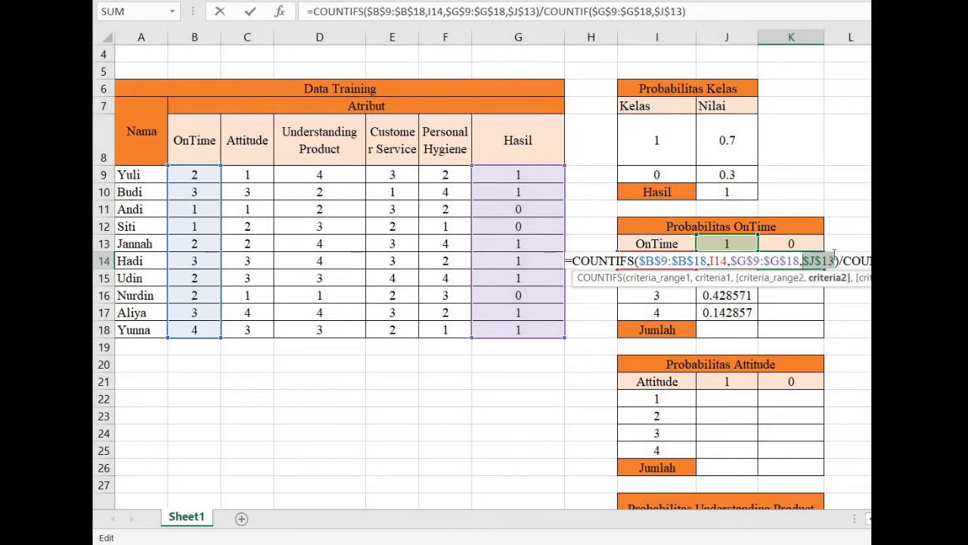
key(BackSpace)
click(811, 243)
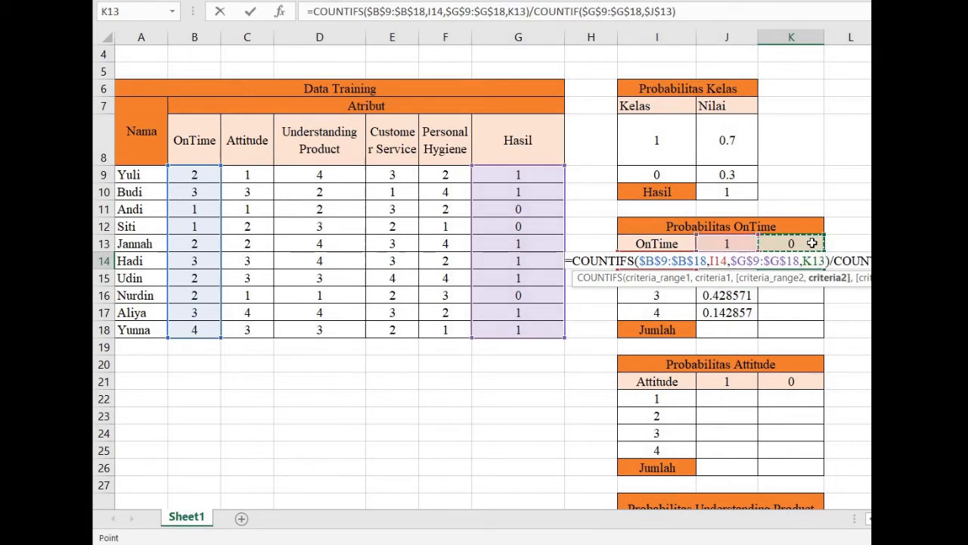
key(F4)
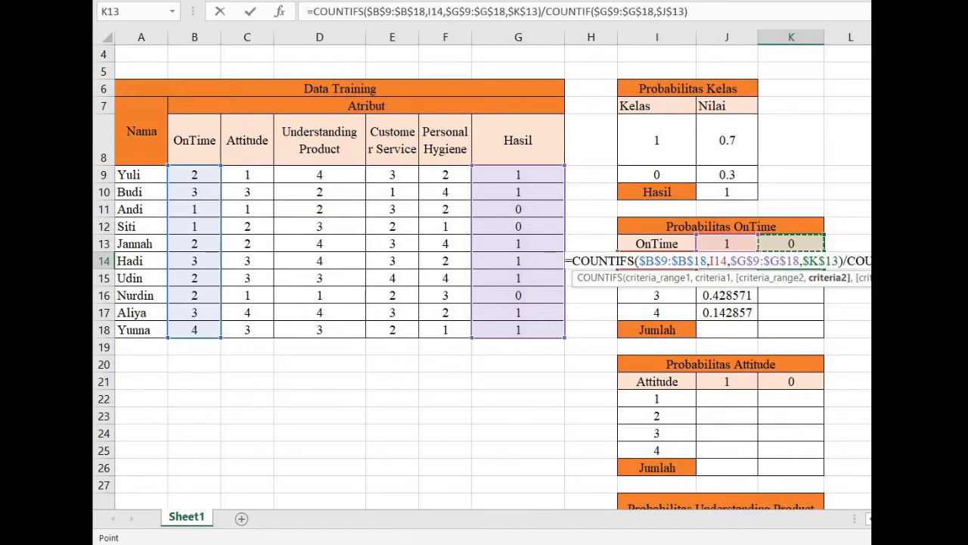
- Replace the COUNTIF criterion in the K14 formula with $K$13 and commit the formula
double_click(671, 12)
key(BackSpace)
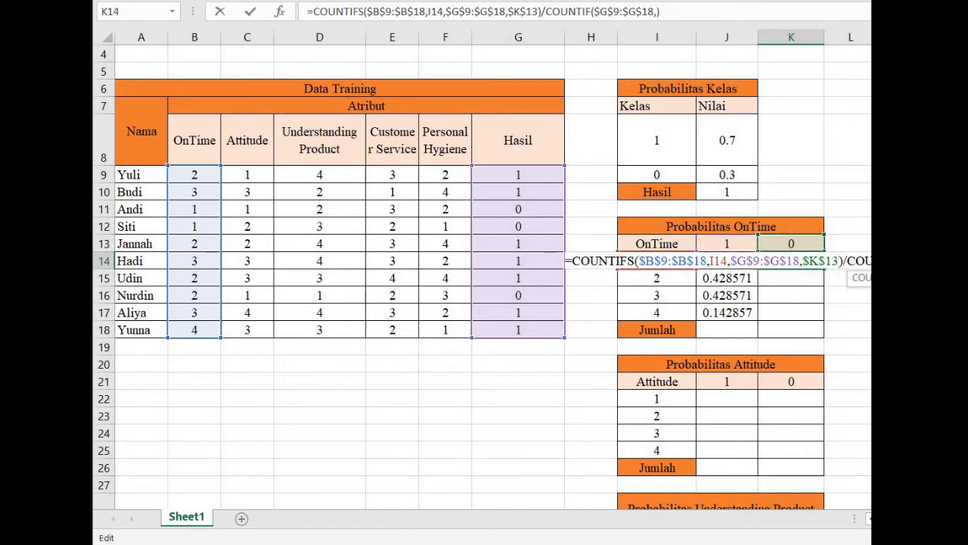
click(794, 244)
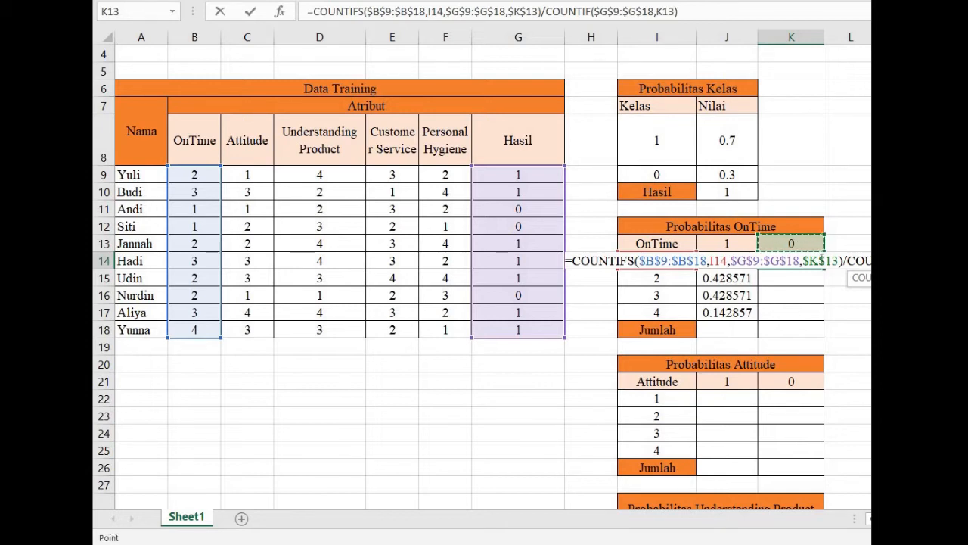
key(F4)
key(Return)
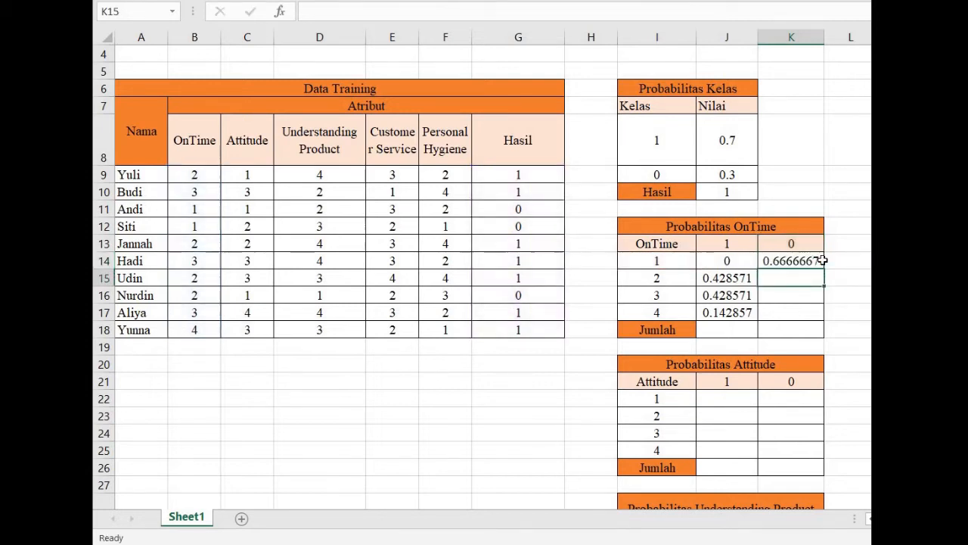
- Fill the K14 formula down through K17 and total J14:J17 in J18 with a SUM formula
click(812, 260)
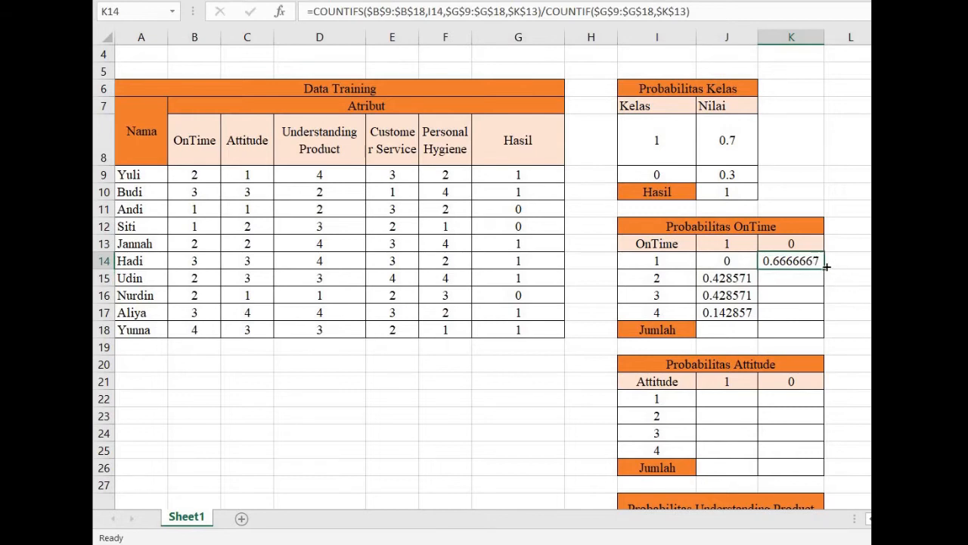
drag(828, 281, 830, 318)
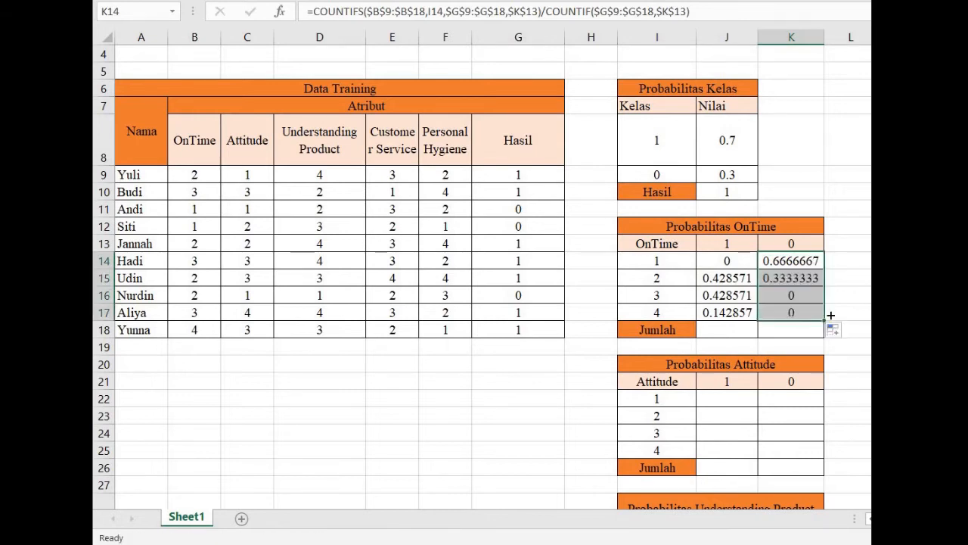
click(743, 333)
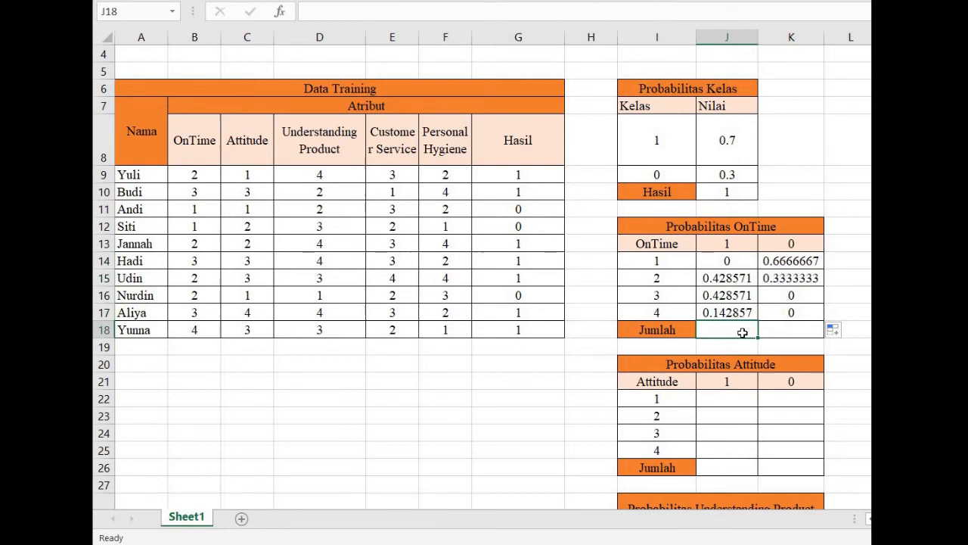
text(=Sum()
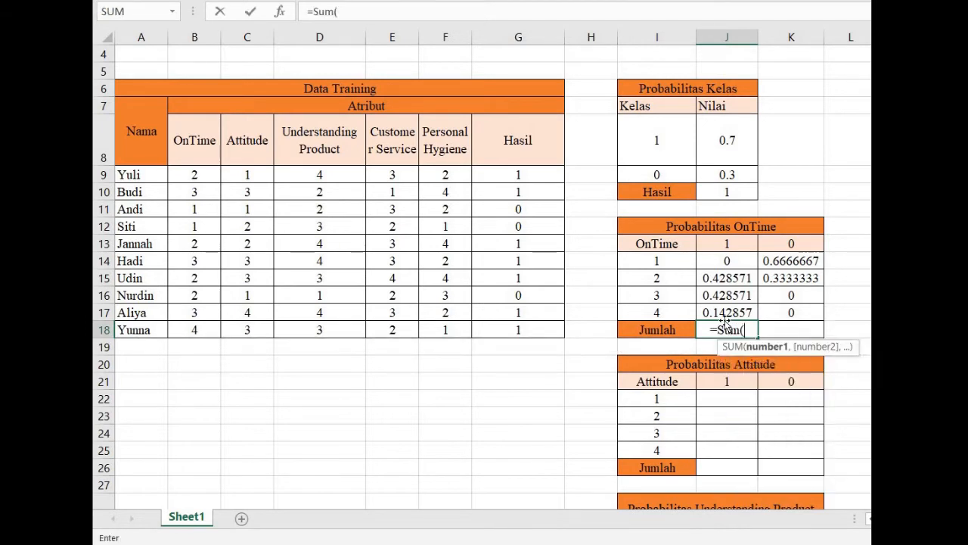
drag(735, 257, 732, 310)
key(Return)
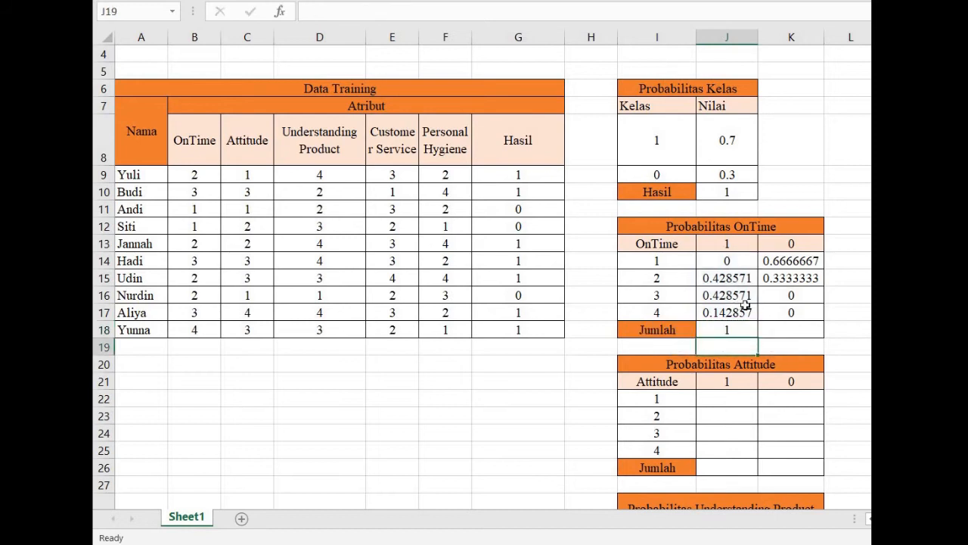
- Total the OnTime table's class 0 probabilities K14:K17 in K18 with a SUM formula
click(750, 328)
click(784, 332)
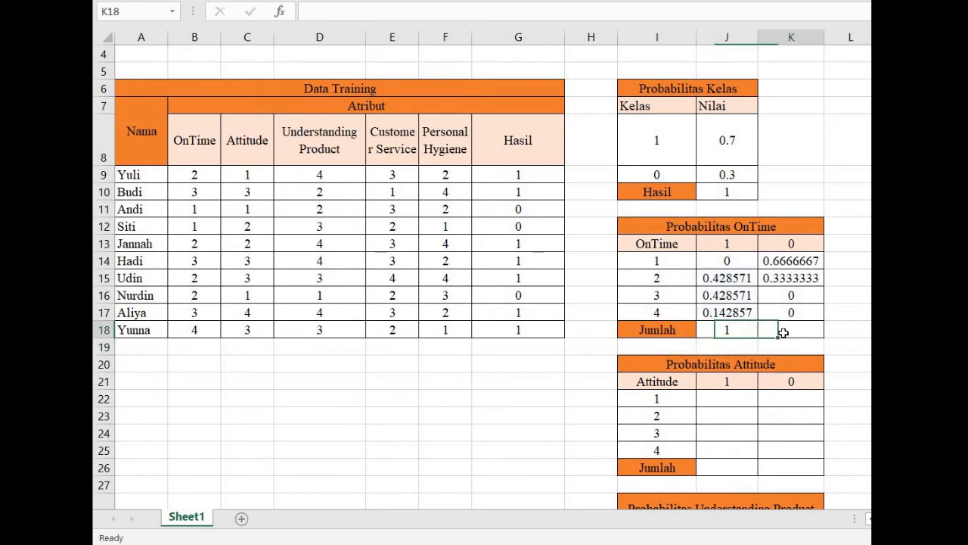
text(=sum()
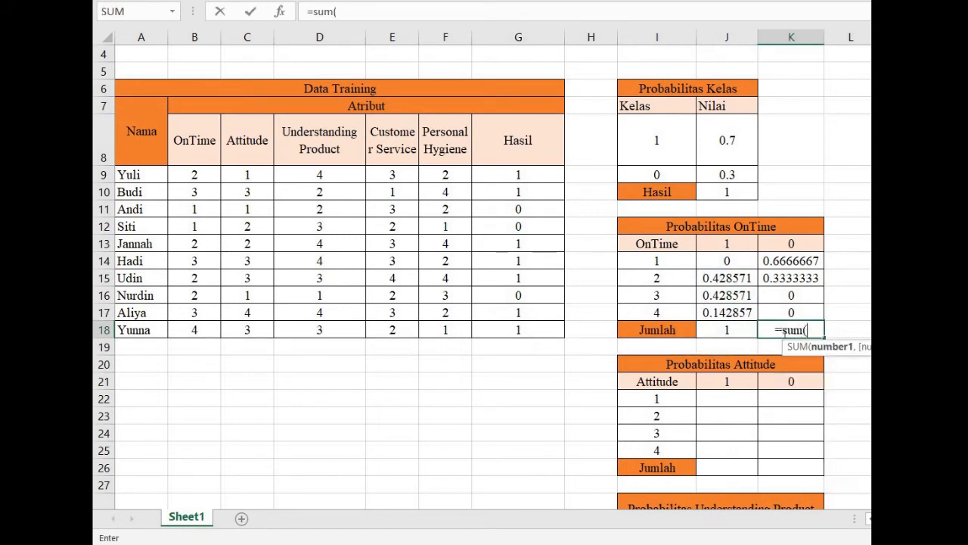
drag(799, 259, 797, 310)
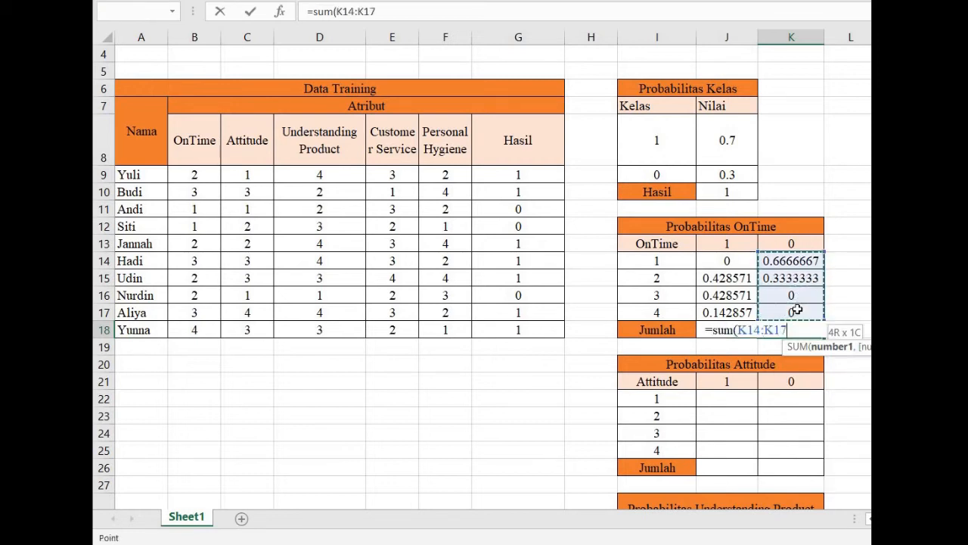
key(Return)
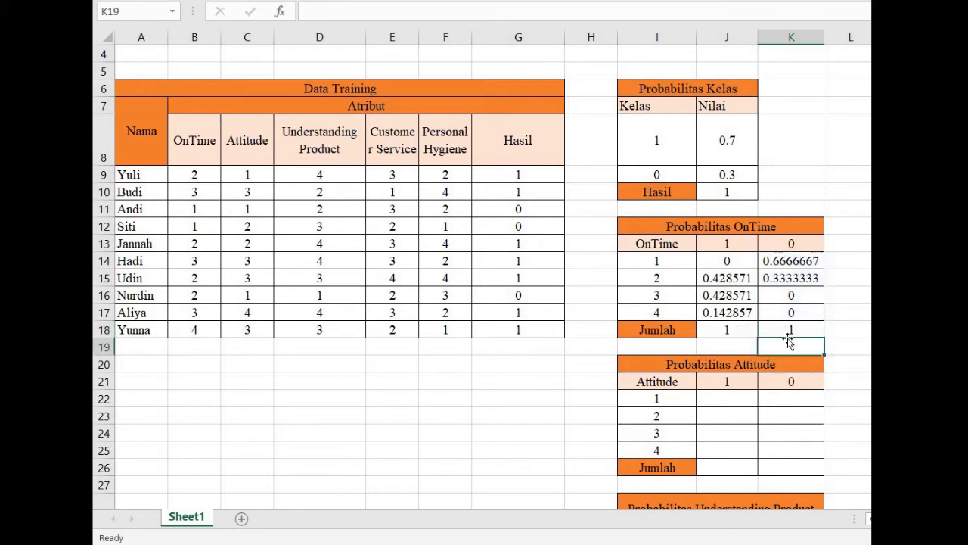
- Check the column totals and their SUM formulas in J18 and K18 of the OnTime table
click(779, 330)
click(743, 330)
click(777, 331)
click(733, 331)
click(779, 331)
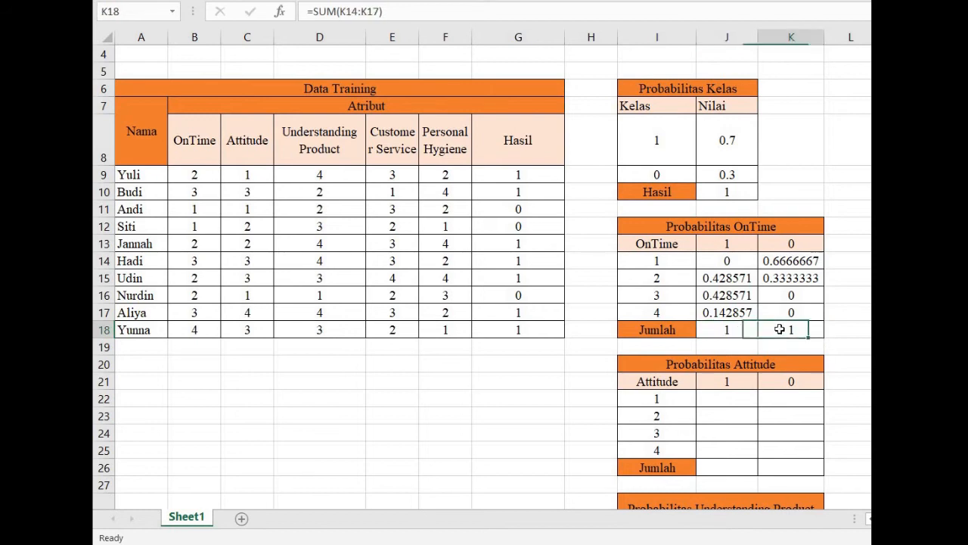
click(732, 333)
click(774, 326)
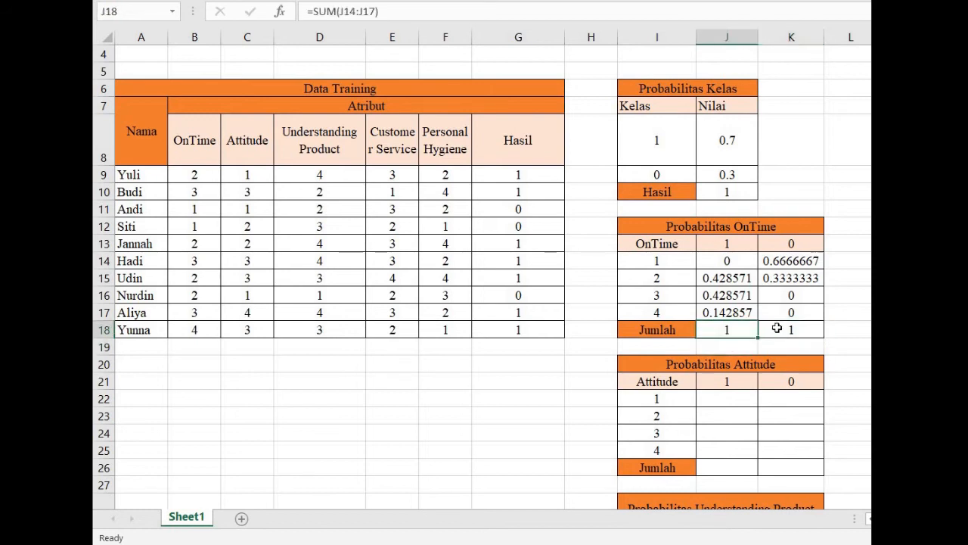
click(728, 332)
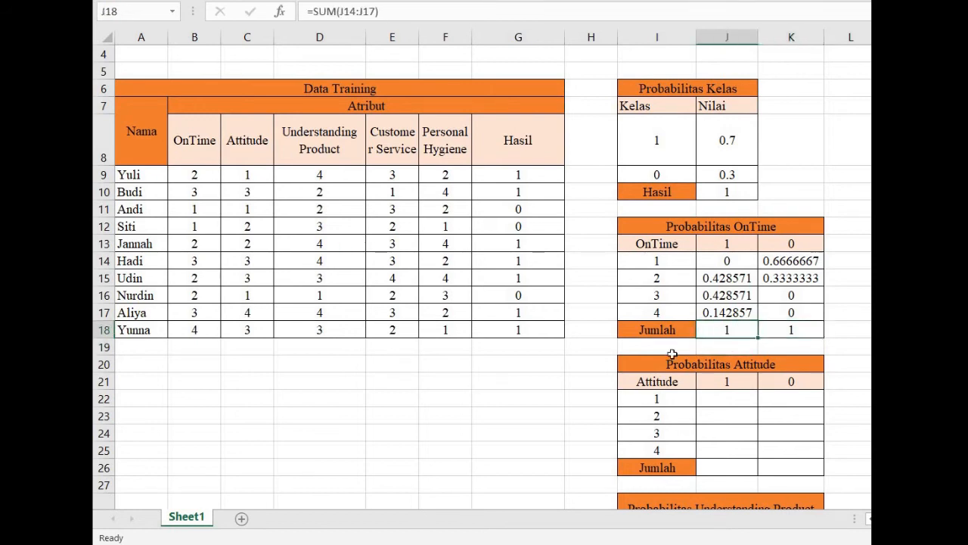
- Copy the OnTime class 1 formulas J14:J17 into J22:J25 of the Attitude table and check the J22 formula
click(717, 404)
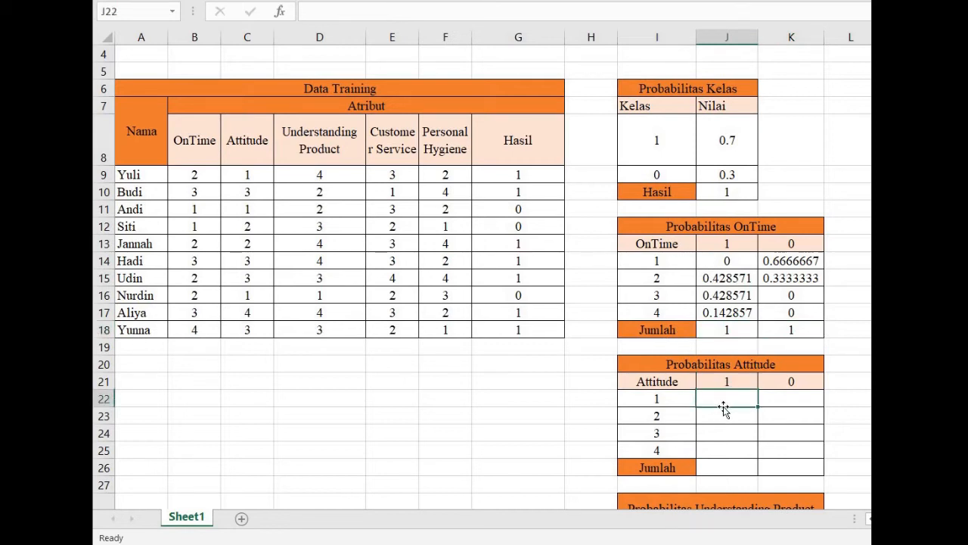
drag(722, 261, 730, 311)
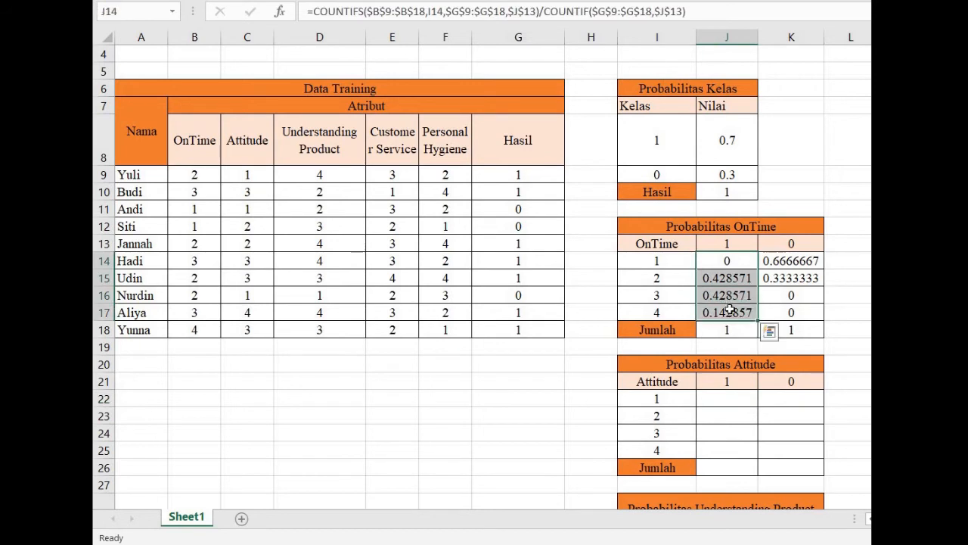
key(ctrl+c)
click(731, 397)
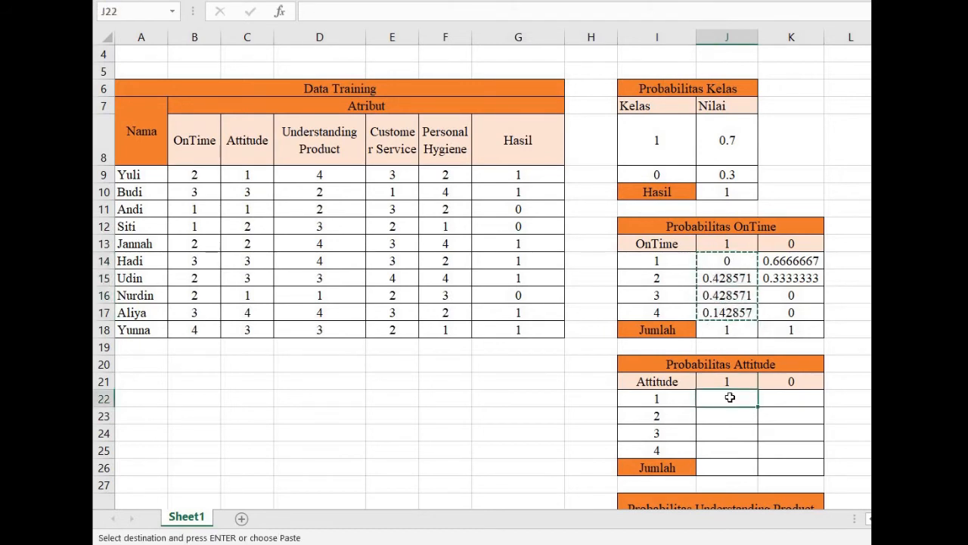
key(ctrl+v)
click(747, 398)
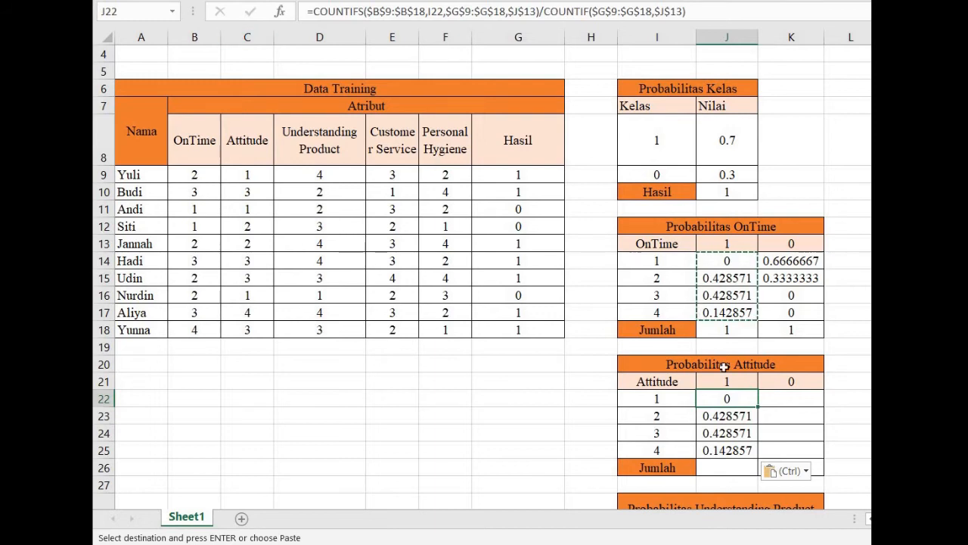
- Replace all occurrences of $B with $C in the formulas of J22:J25
drag(731, 398, 740, 451)
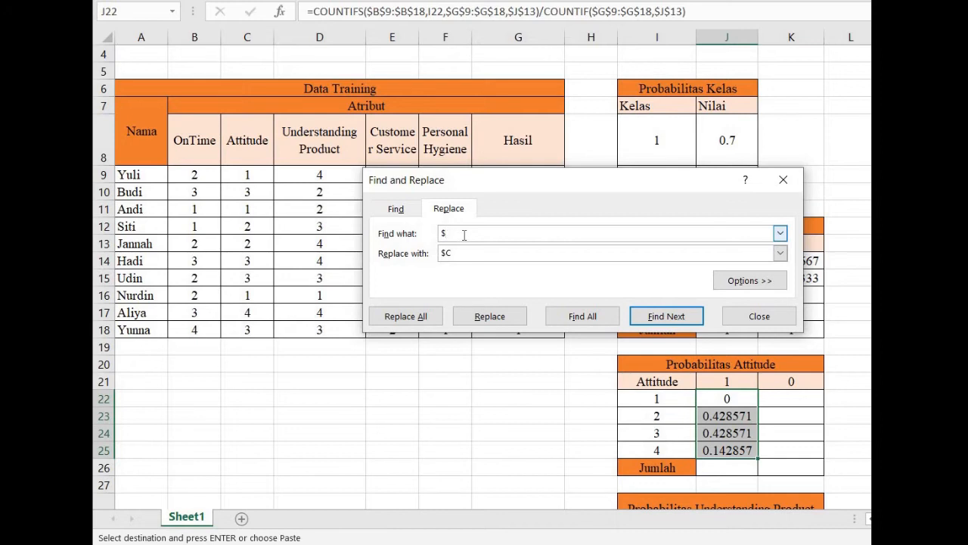
click(428, 318)
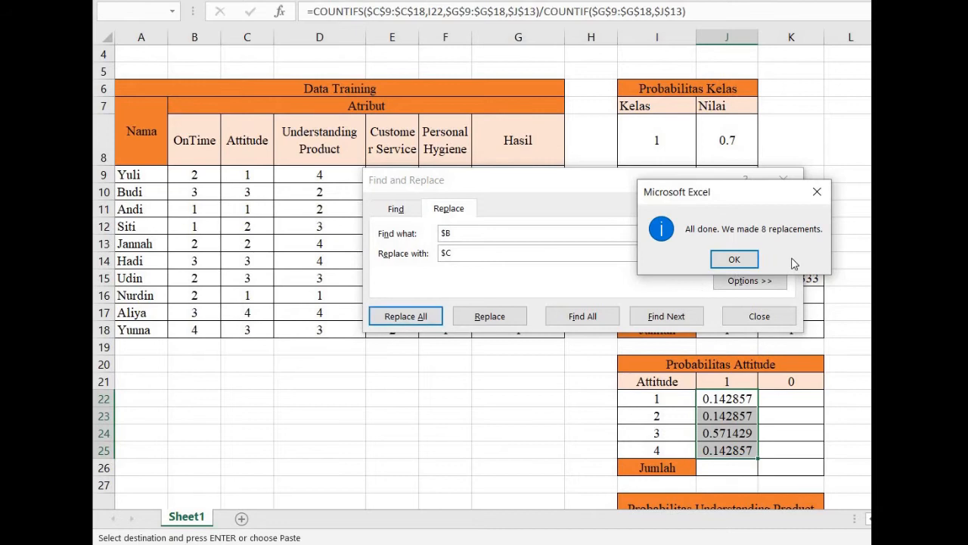
click(735, 260)
click(783, 179)
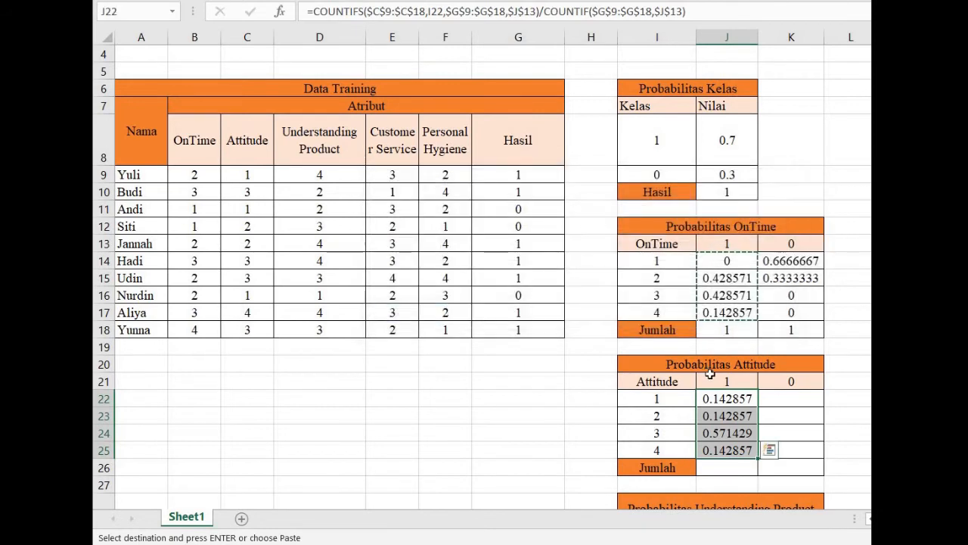
- Copy the J22 formula into K22, the first cell of the Attitude table's class 0 column
click(787, 399)
click(731, 400)
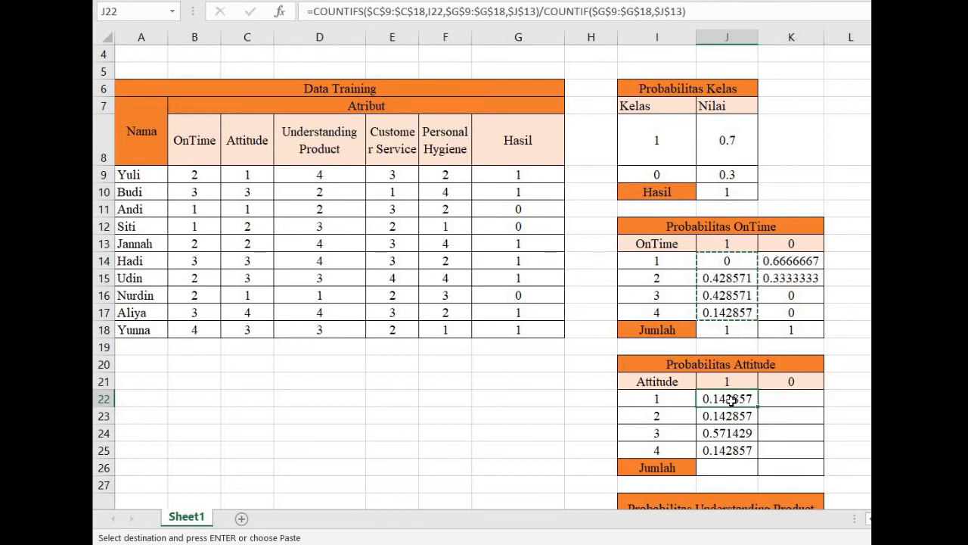
key(ctrl+c)
click(789, 400)
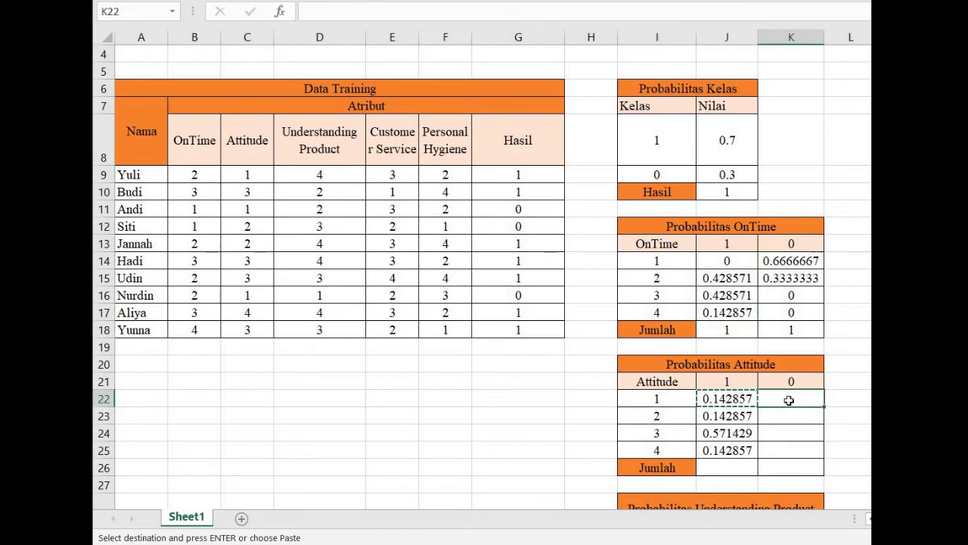
key(ctrl+v)
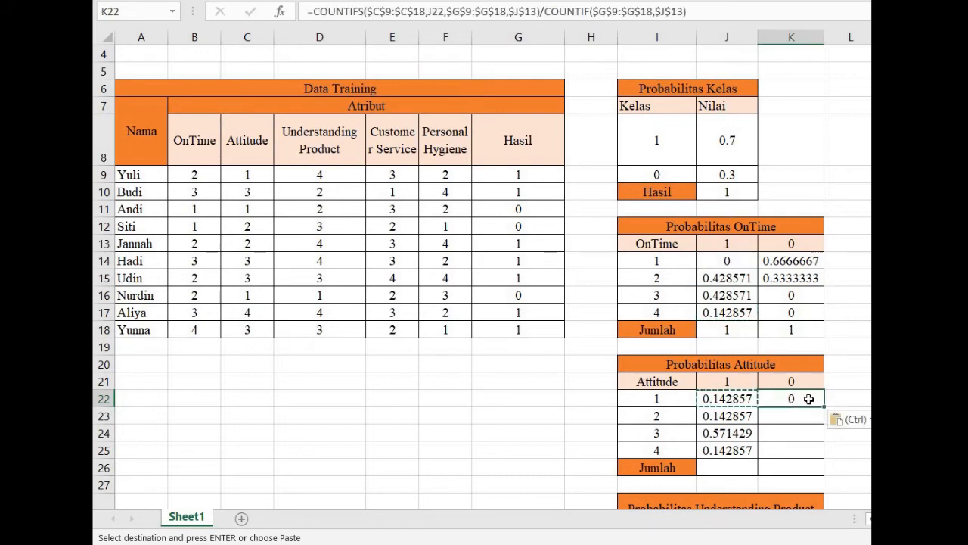
- In the K22 formula, change the COUNTIFS criteria to I22 and the absolute reference $K$21
double_click(790, 399)
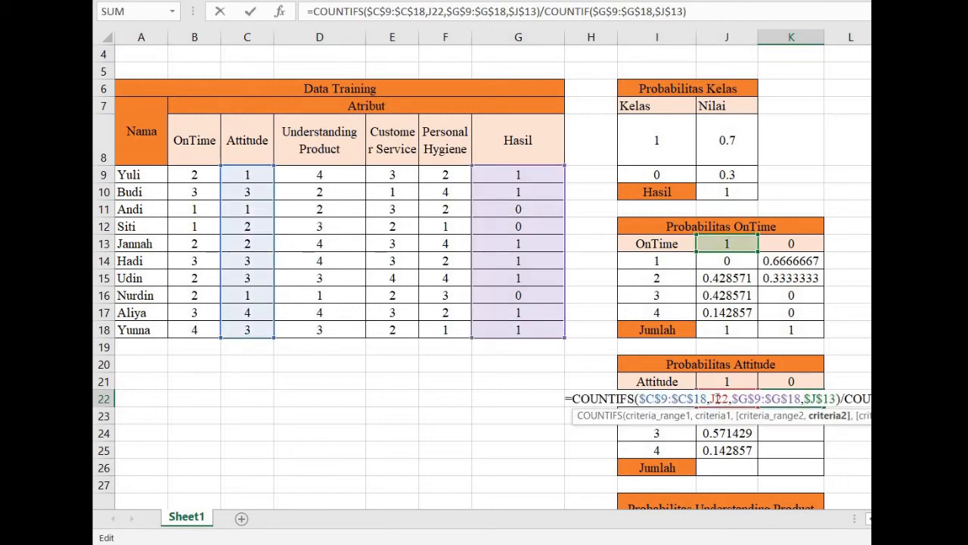
click(717, 399)
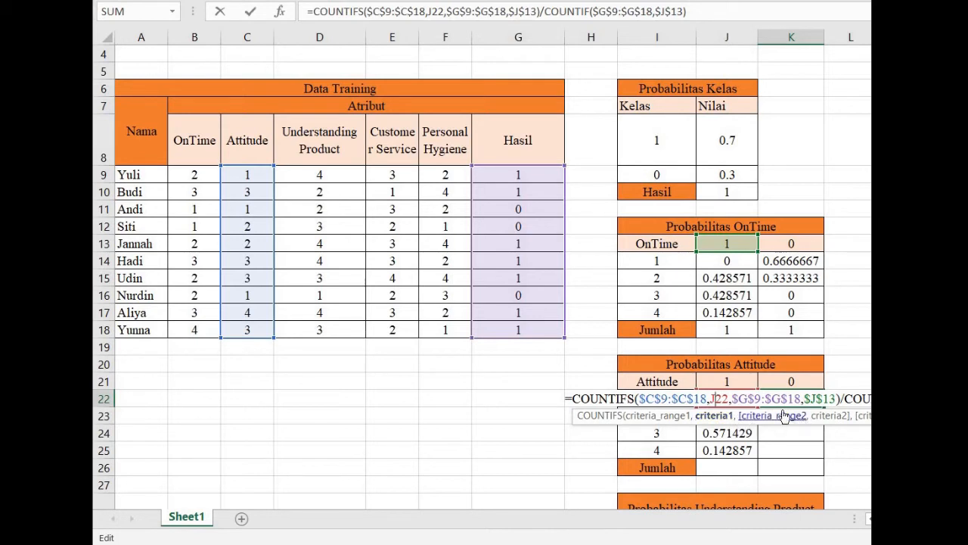
key(BackSpace)
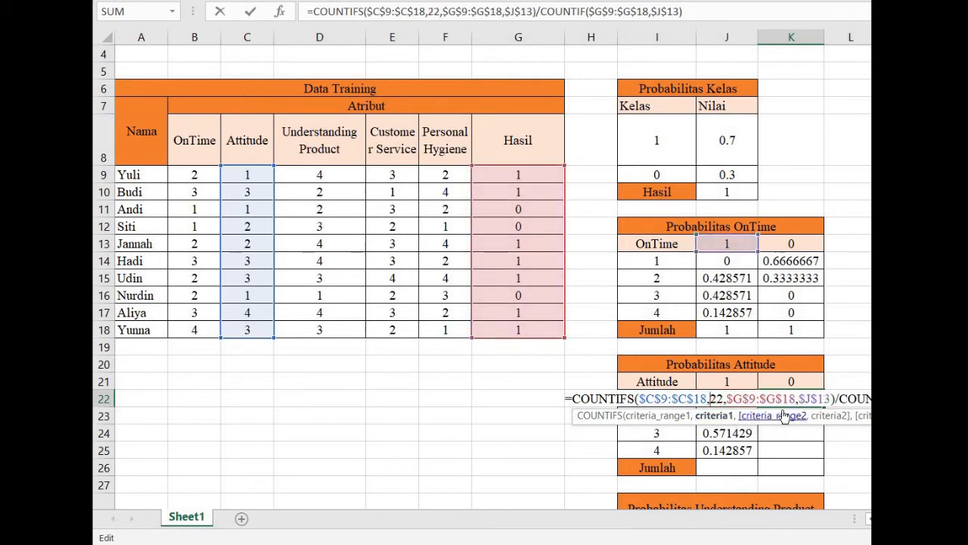
text(I)
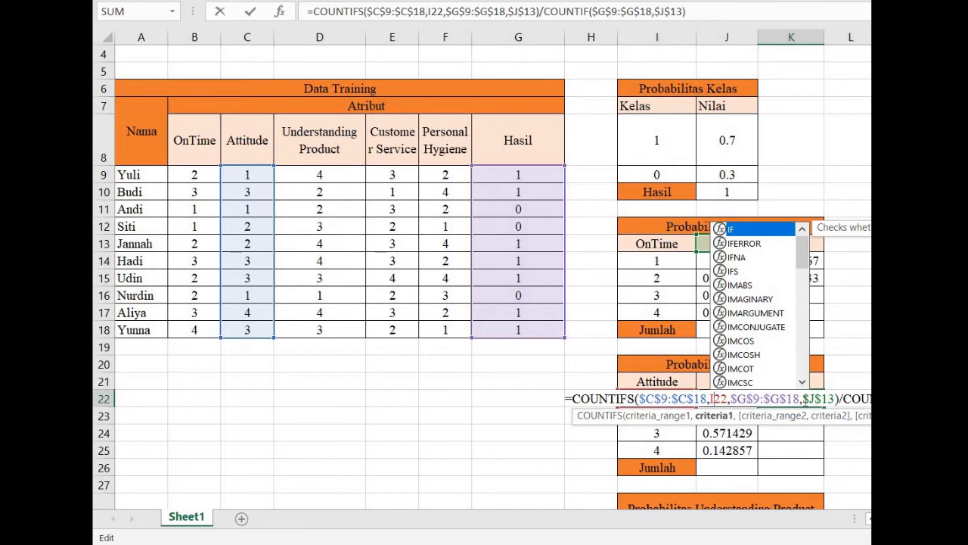
click(806, 398)
drag(804, 398, 831, 393)
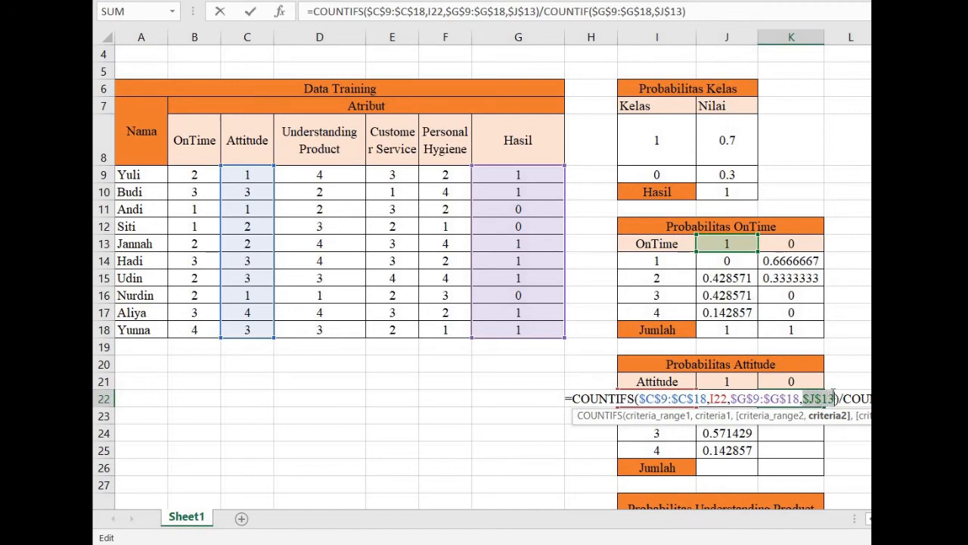
click(807, 379)
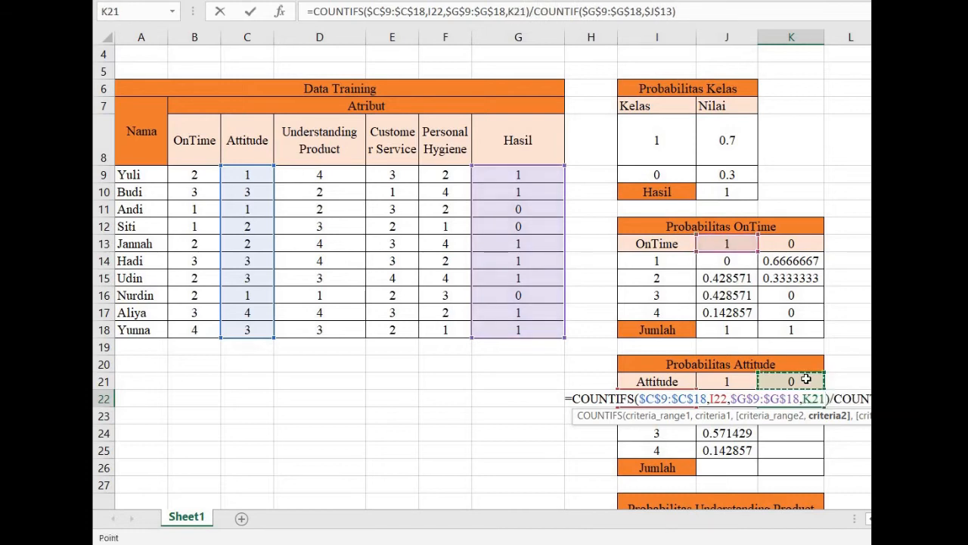
key(F4)
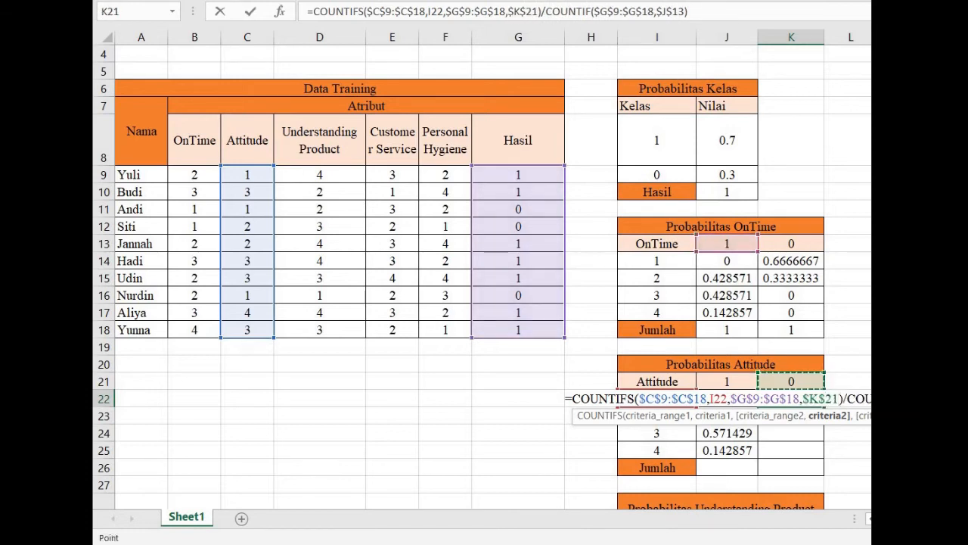
- Replace the COUNTIF criterion in the K22 formula with $K$21 and fill the formula down through K25
click(868, 399)
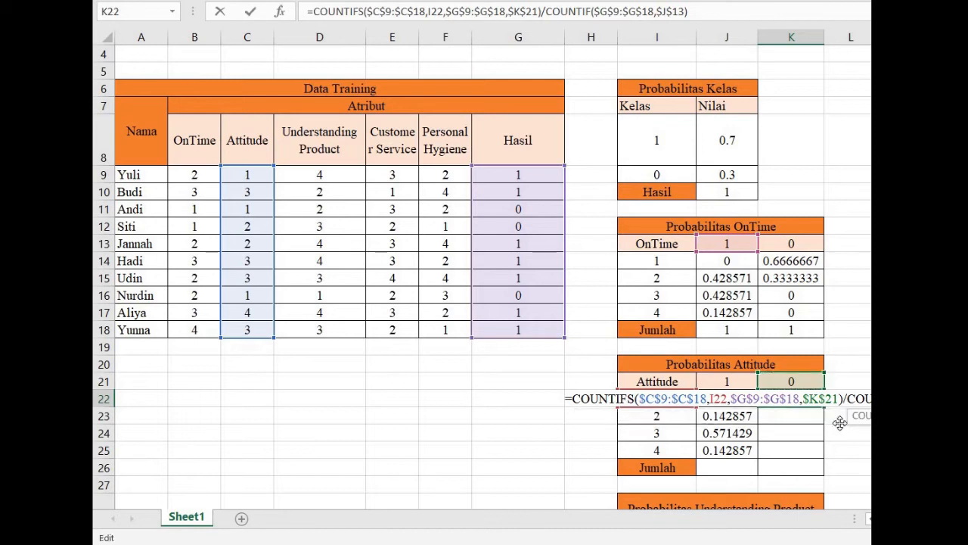
click(793, 382)
key(F4)
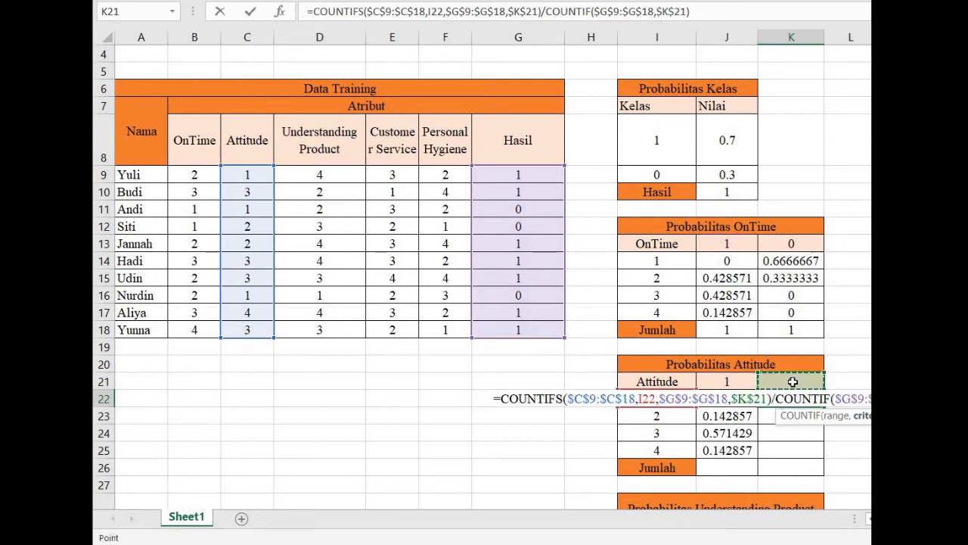
key(Return)
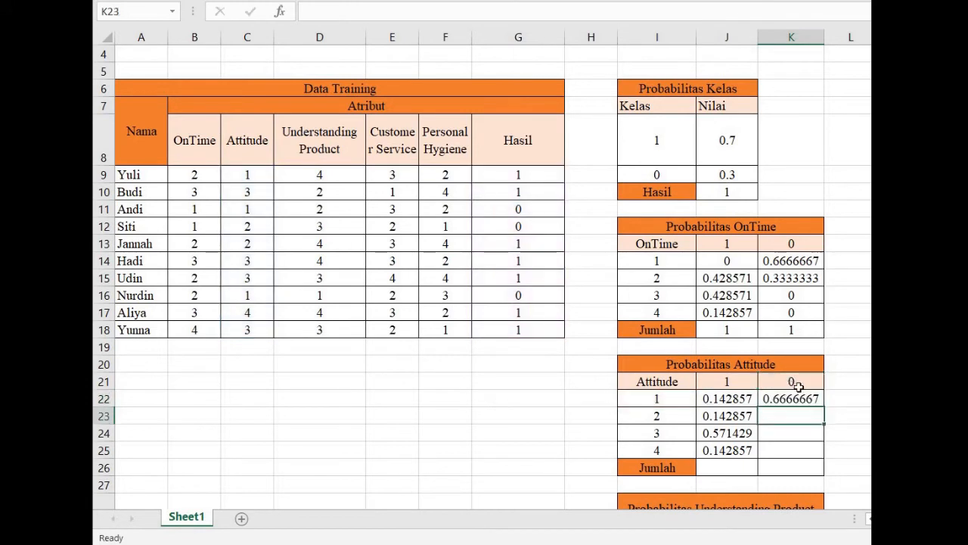
click(800, 396)
drag(824, 414, 826, 459)
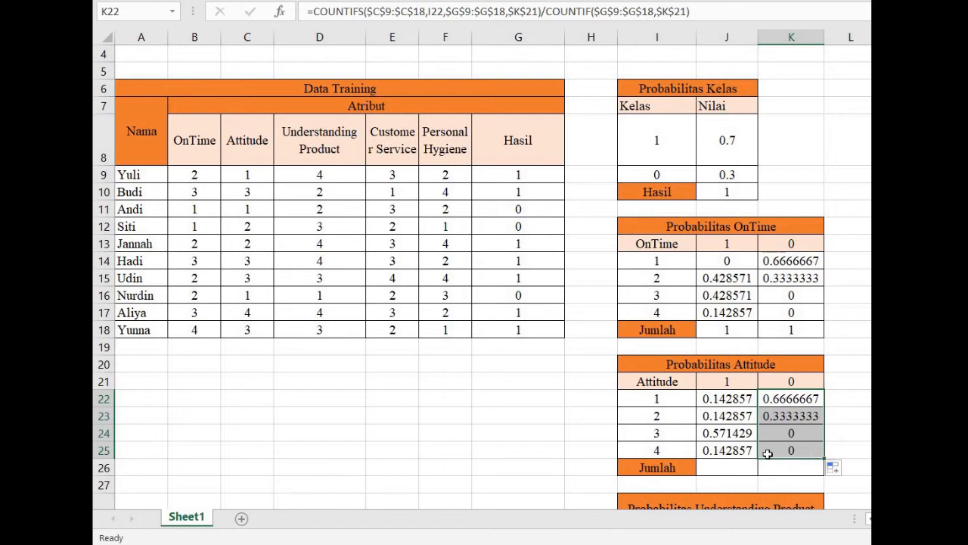
- Total the class 1 column of the Attitude table in J26 with a SUM of J22:J25
click(726, 467)
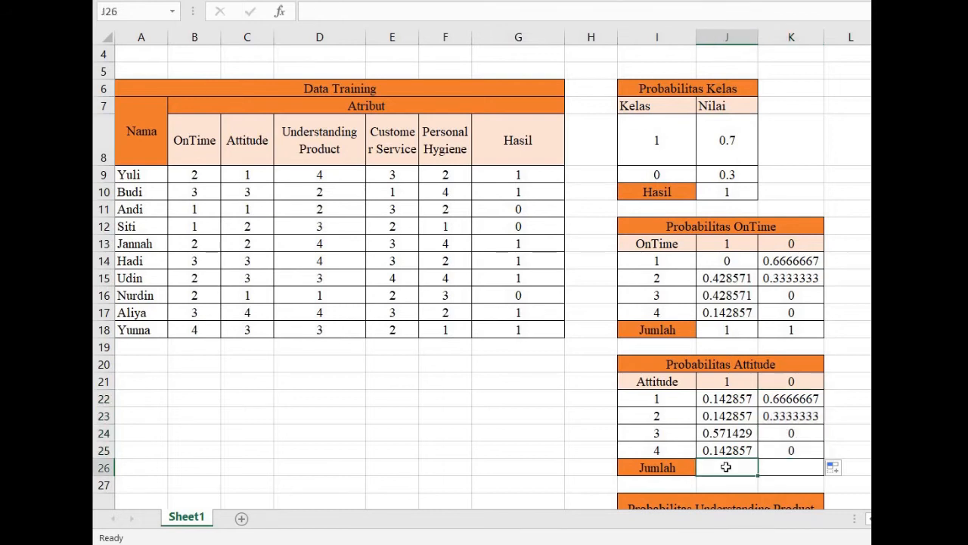
text(=sum()
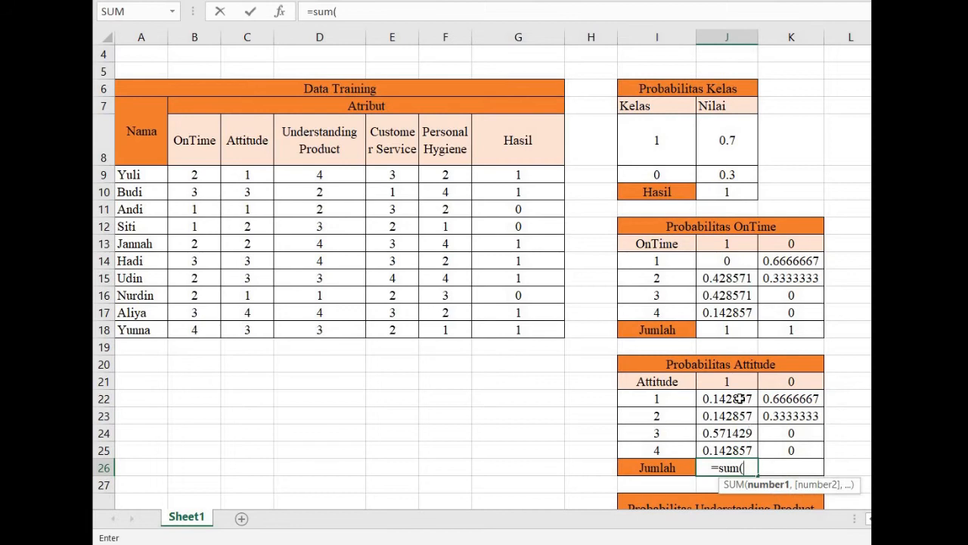
drag(740, 399, 739, 448)
key(Return)
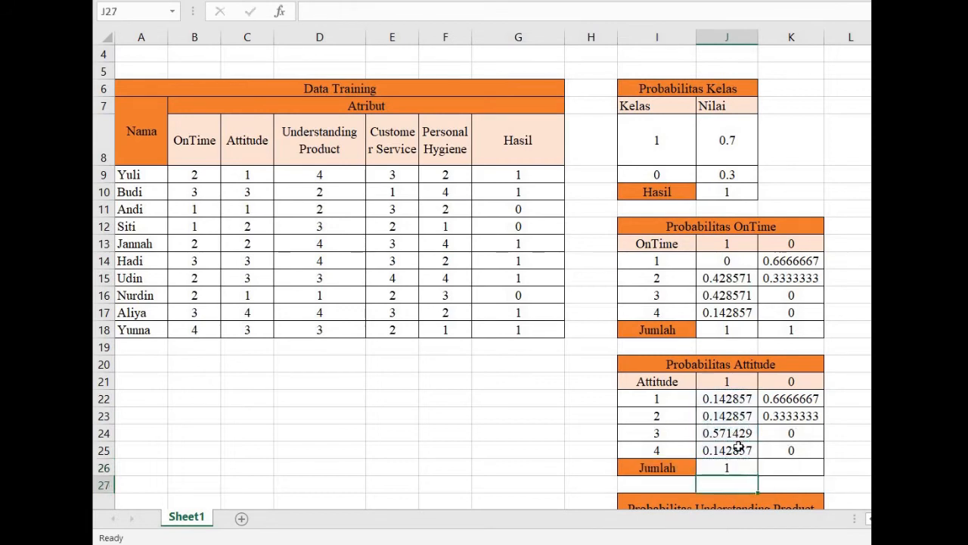
- Total the class 0 column of the Attitude table in K26 with a SUM of K22:K25
click(789, 469)
text(=)
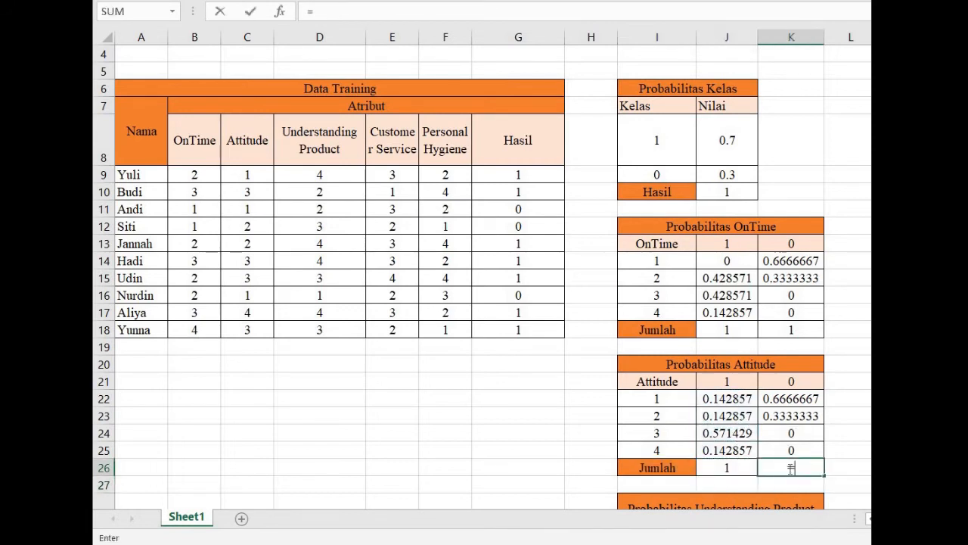
text(sum()
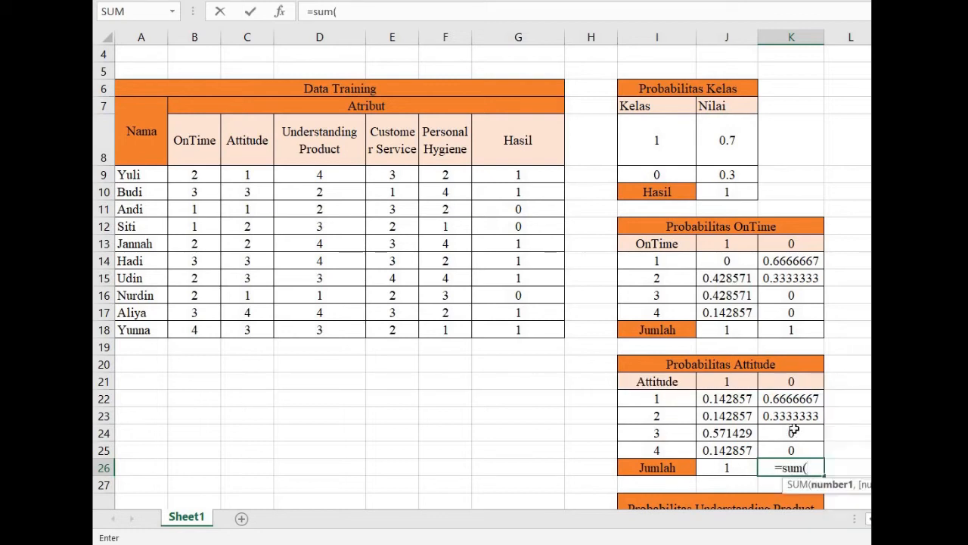
drag(787, 398, 780, 447)
key(Return)
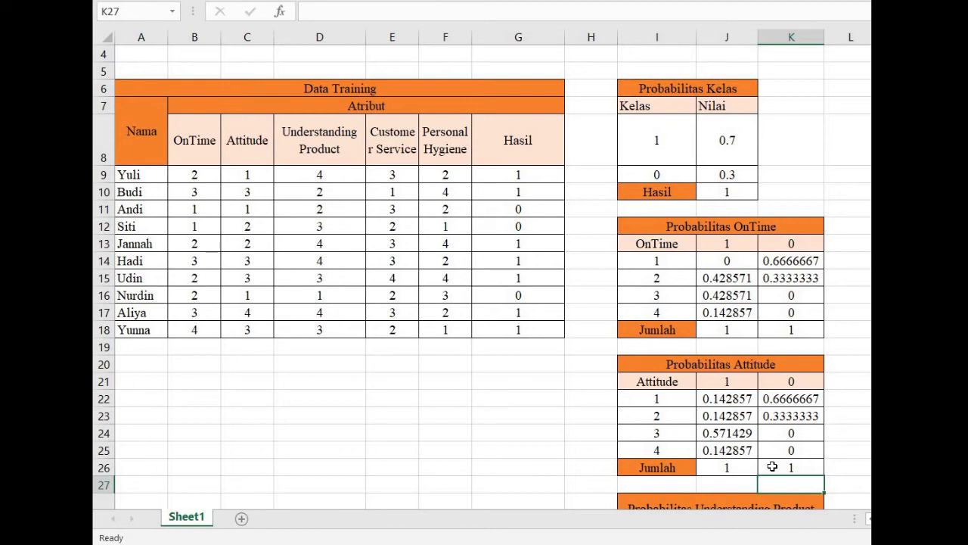
click(774, 467)
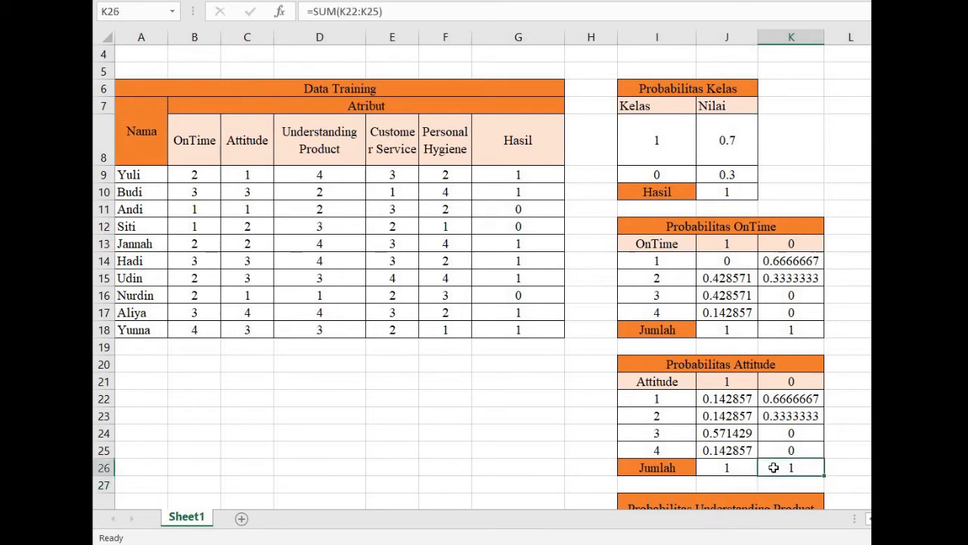
- Look over the empty Understanding Product, Customer Service and Personal Hygiene probability tables and compare them with the completed Attitude table
scroll(728, 331, down, 5)
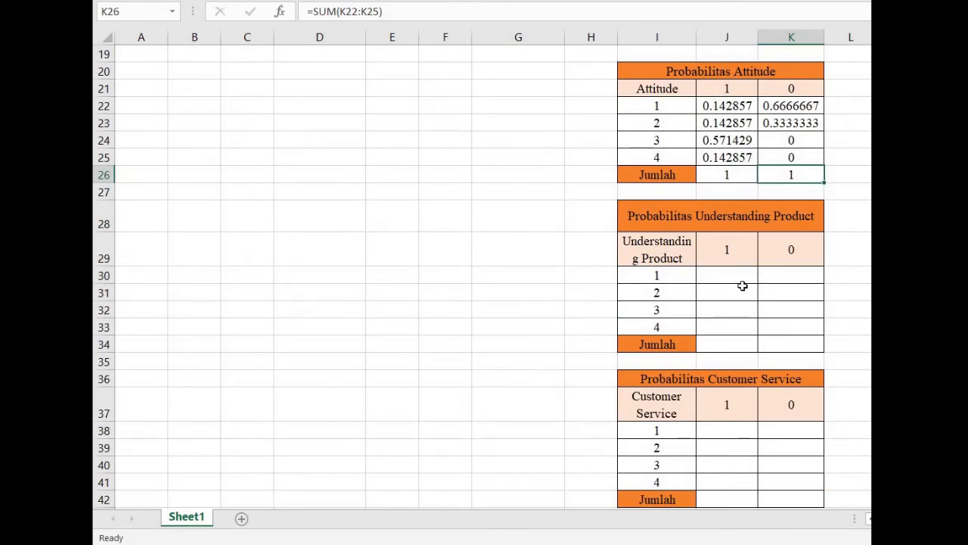
scroll(727, 258, down, 1)
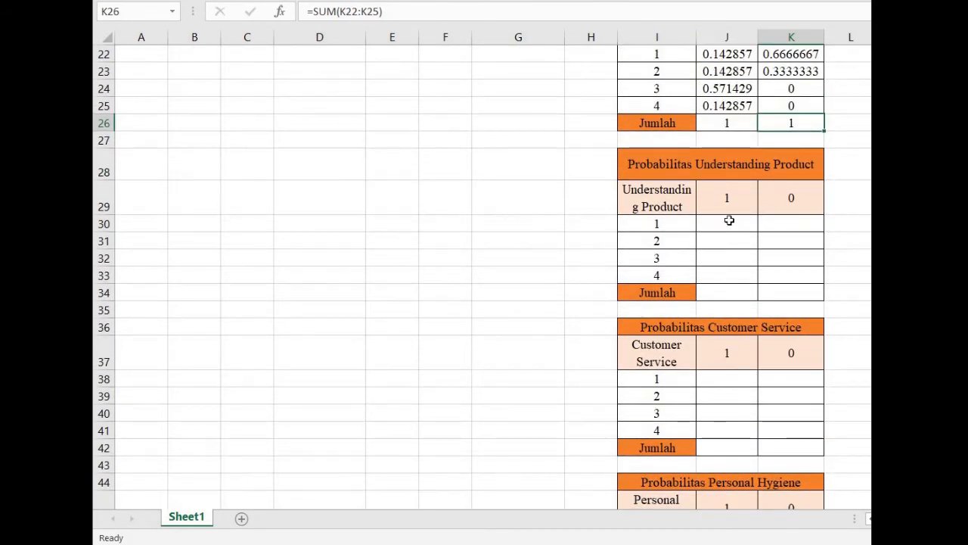
click(729, 206)
scroll(733, 251, down, 2)
scroll(731, 277, up, 1)
scroll(731, 277, up, 5)
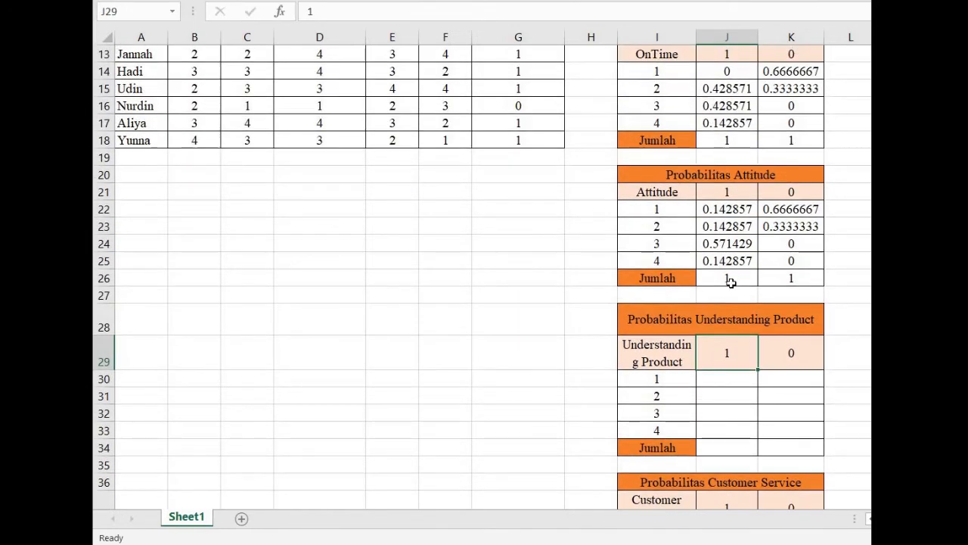
scroll(732, 290, up, 3)
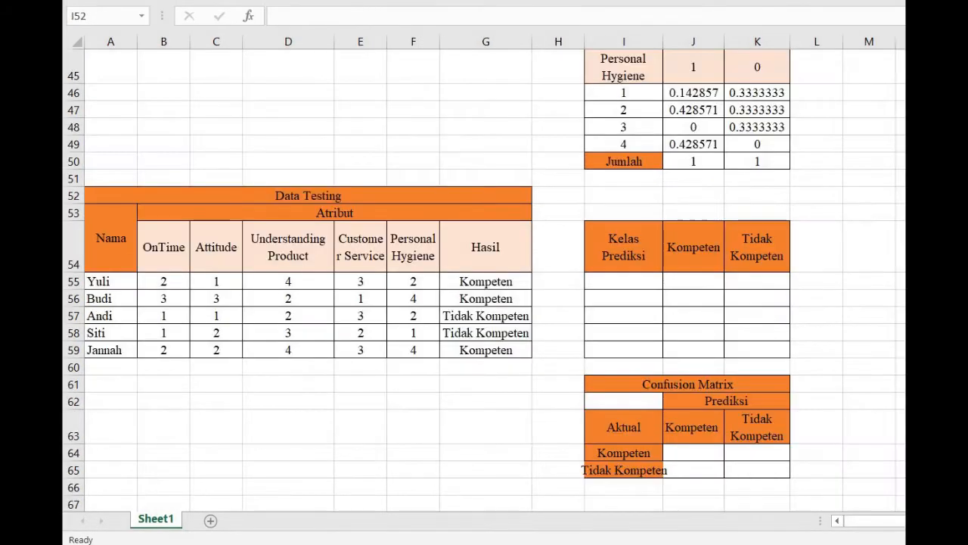
- Review the completed probability tables for all attributes, the training data, the testing data and the empty prediction table
scroll(484, 280, up, 4)
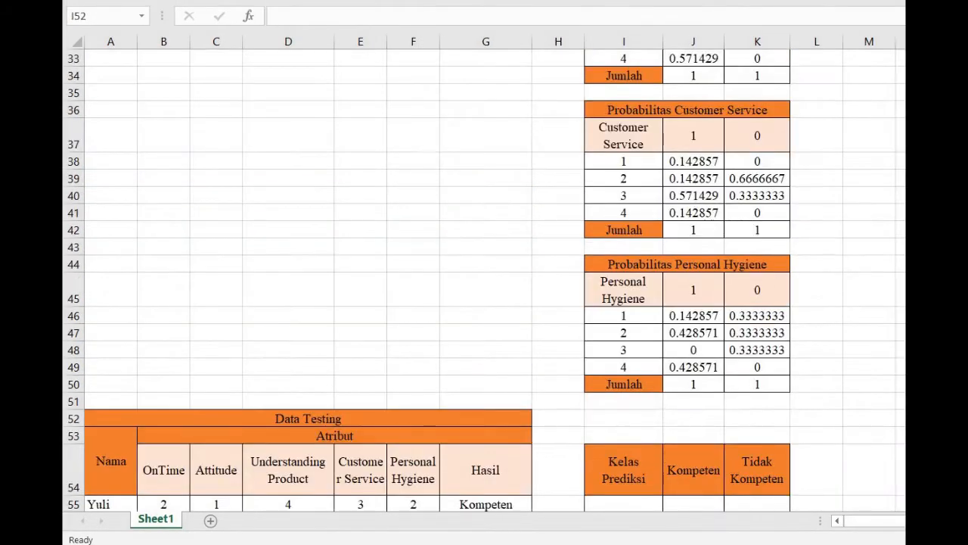
scroll(420, 245, up, 2)
scroll(421, 245, up, 2)
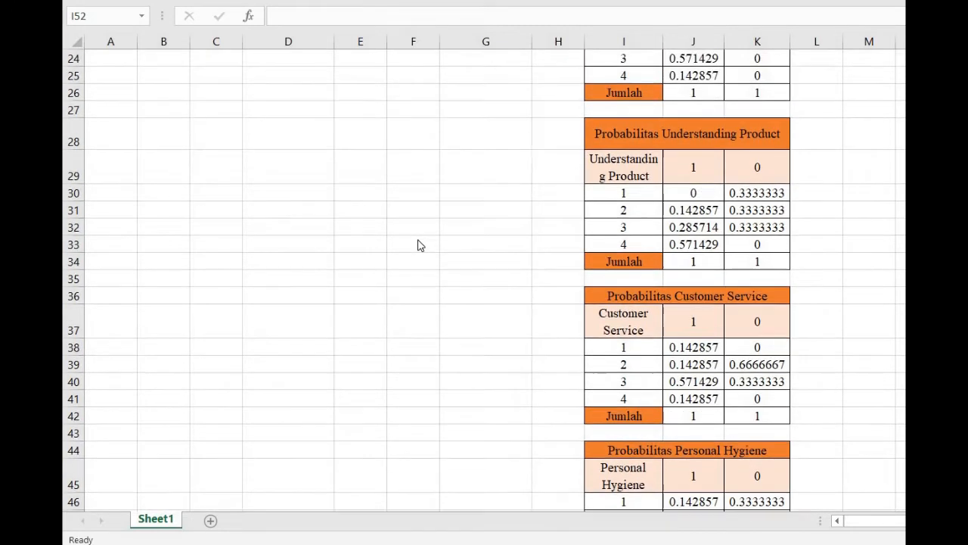
scroll(426, 247, up, 5)
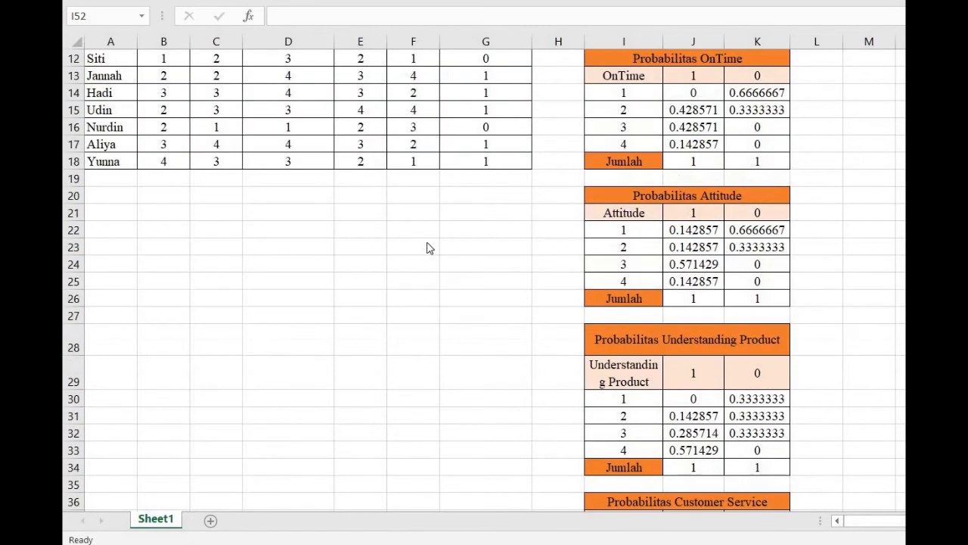
scroll(547, 262, down, 6)
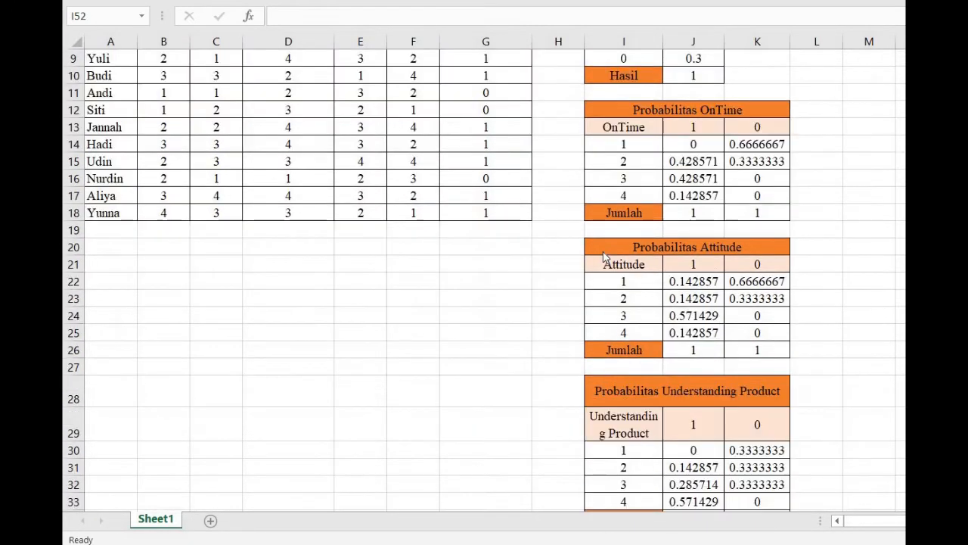
scroll(598, 255, down, 2)
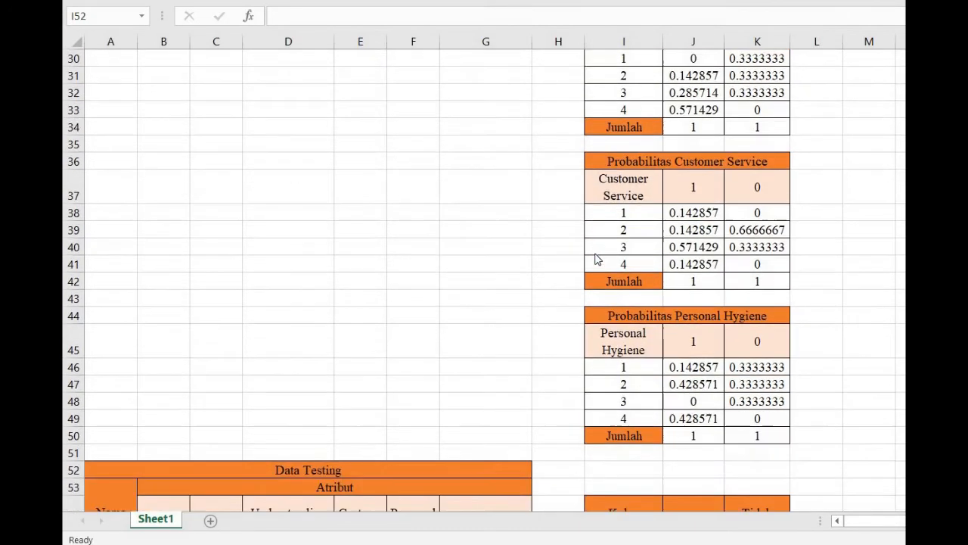
scroll(595, 261, down, 2)
scroll(590, 263, up, 3)
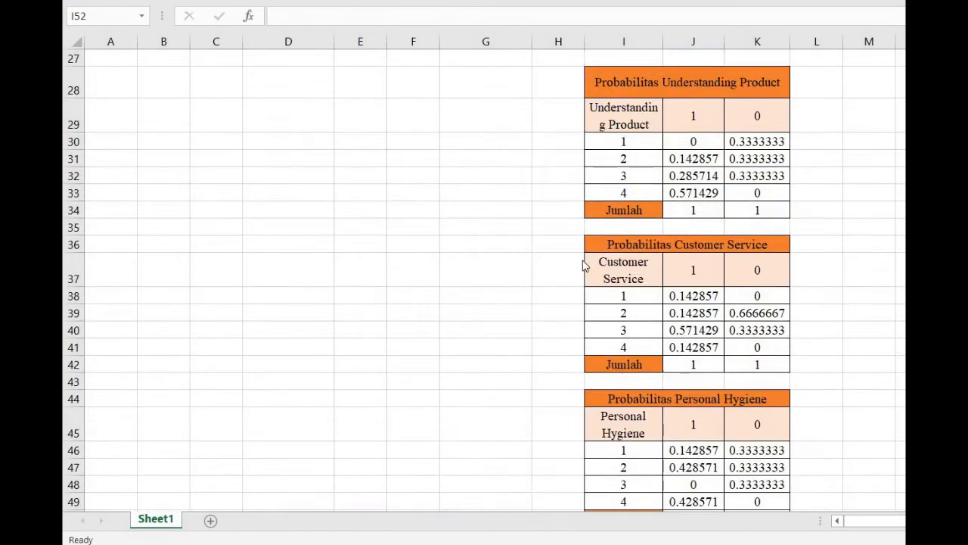
scroll(575, 266, down, 4)
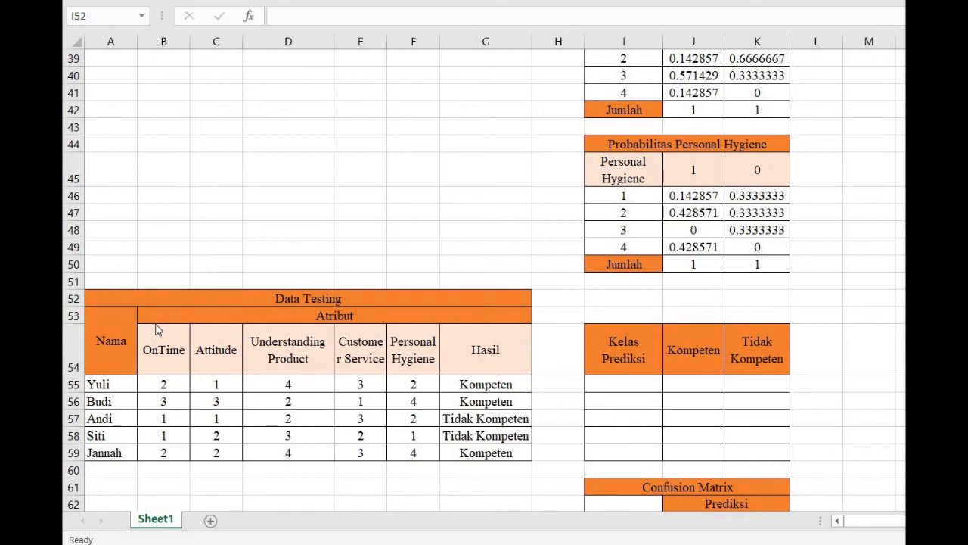
scroll(238, 347, up, 12)
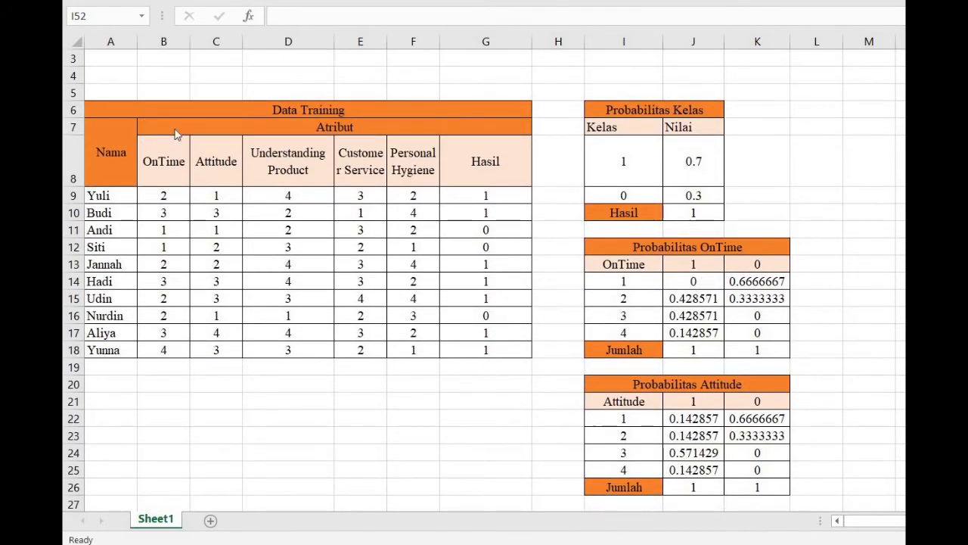
scroll(447, 269, down, 14)
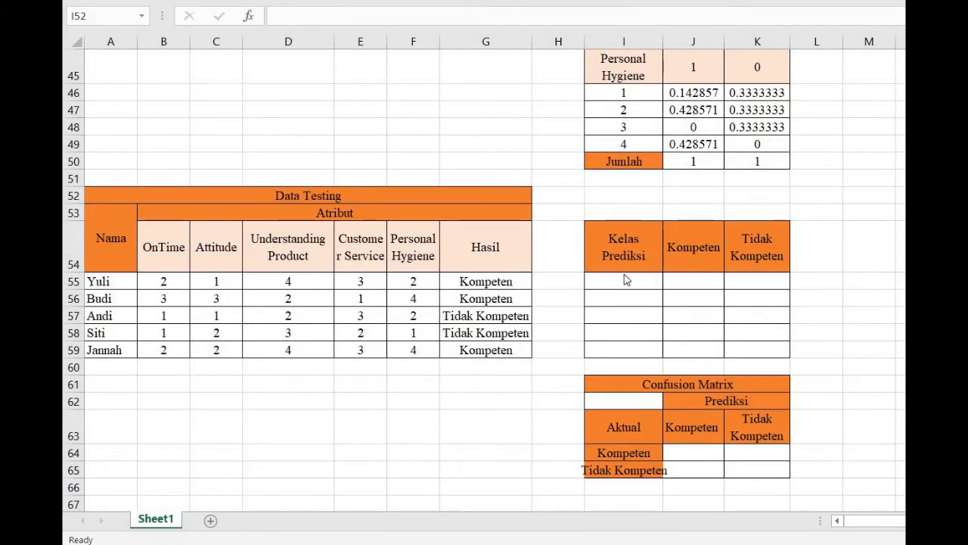
- In J55, begin the Kompeten formula with a VLOOKUP of B55 in the absolute OnTime range $I$14:$K$17, returning column 2
click(689, 282)
click(690, 281)
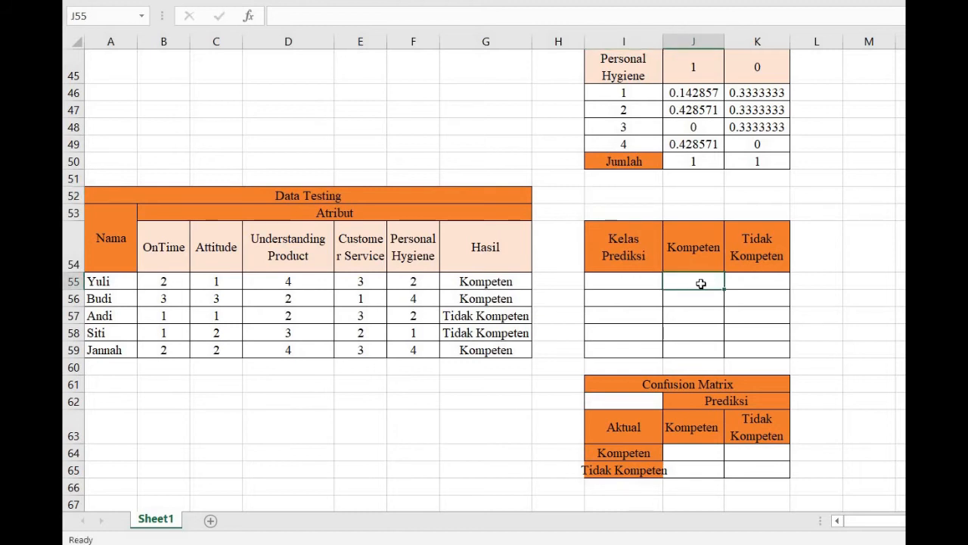
text(=vl)
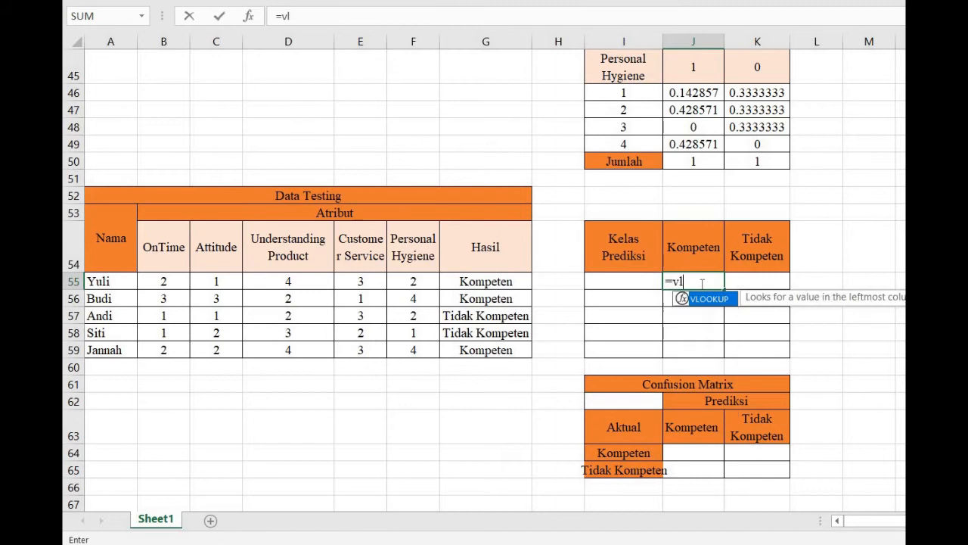
text(ookup()
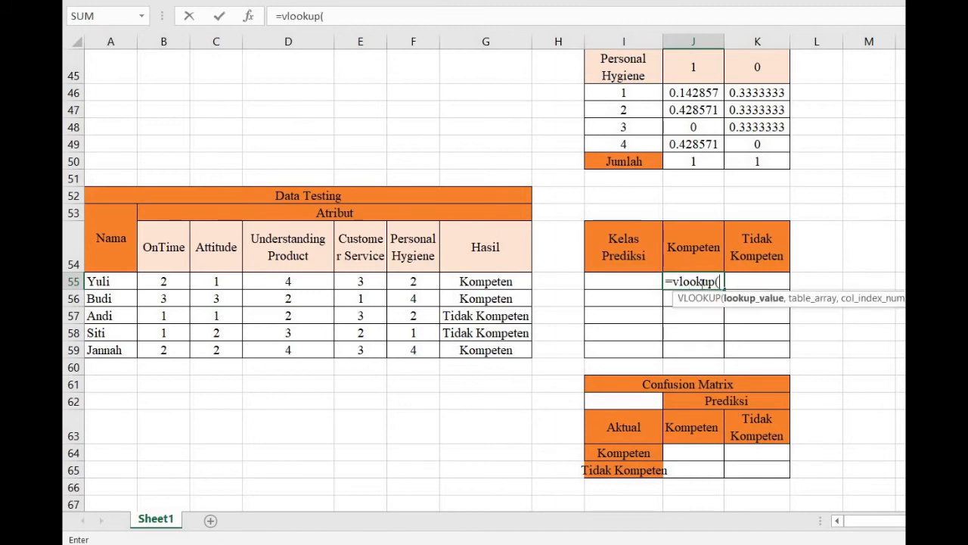
click(157, 283)
text(,)
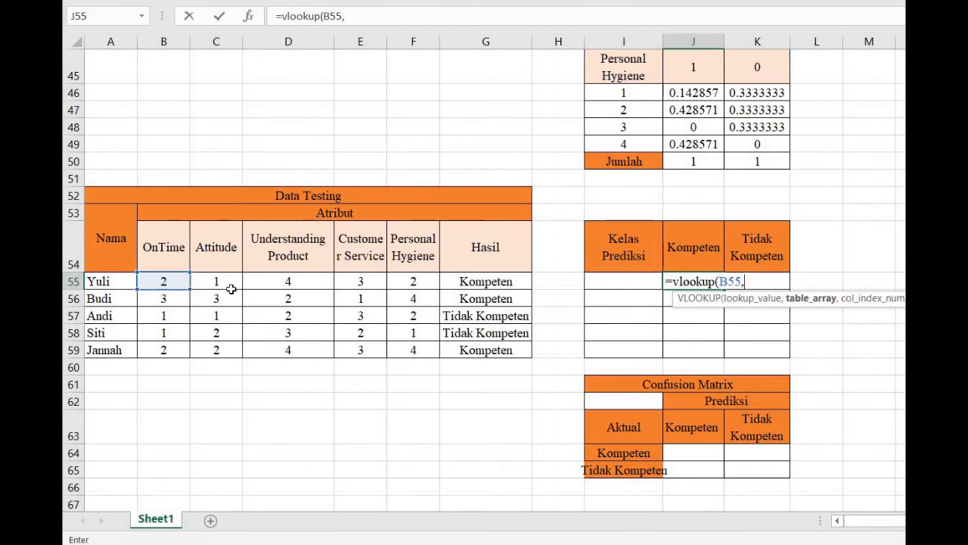
scroll(700, 173, up, 11)
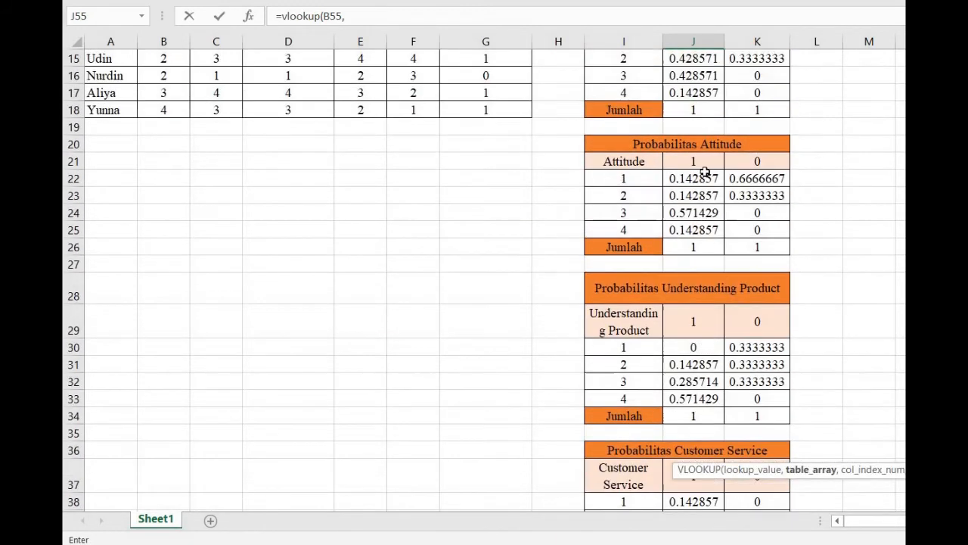
scroll(705, 172, up, 1)
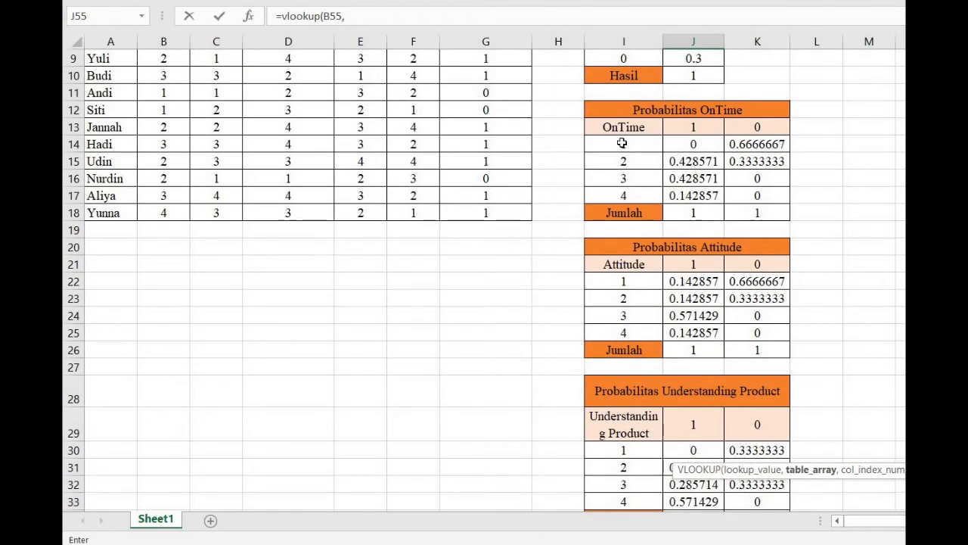
drag(619, 143, 738, 196)
scroll(738, 196, down, 10)
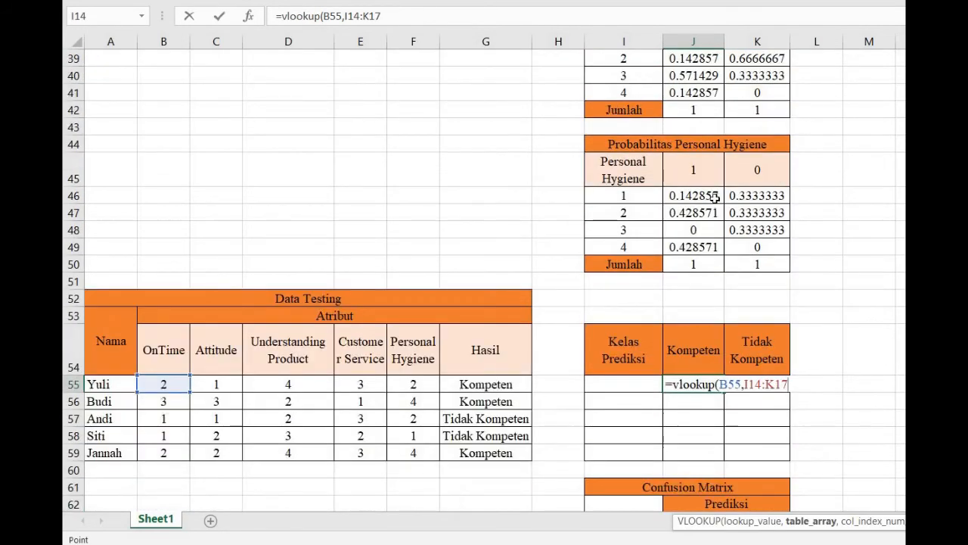
key(F4)
text(,2))
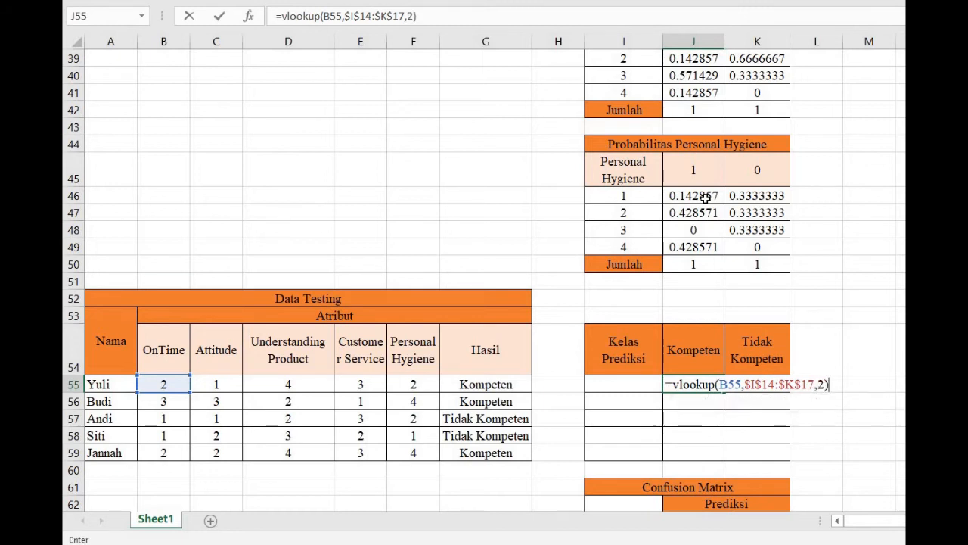
- Multiply the J55 formula by a VLOOKUP of C55 in the absolute Attitude range $I$22:$K$25, returning column 2
scroll(737, 177, up, 9)
scroll(736, 183, up, 1)
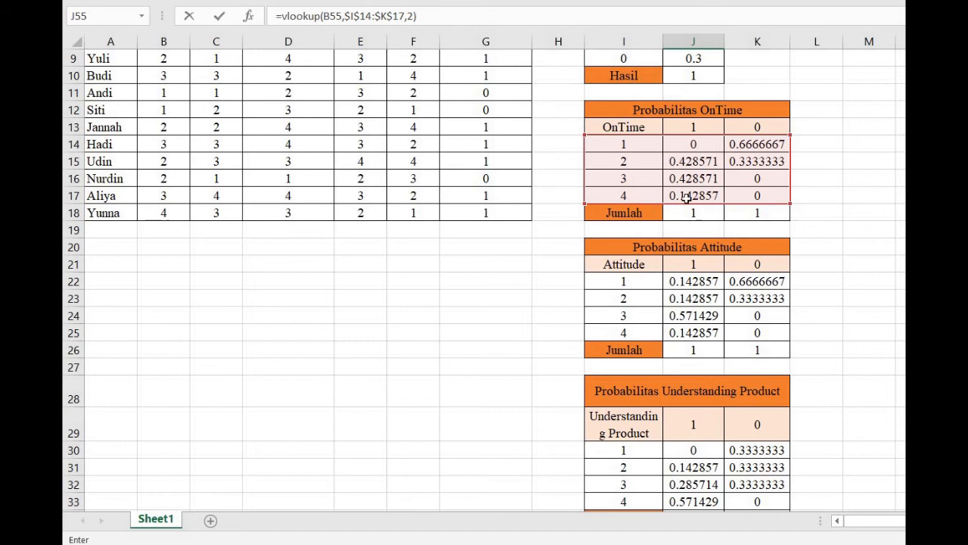
scroll(695, 204, down, 5)
scroll(695, 210, down, 7)
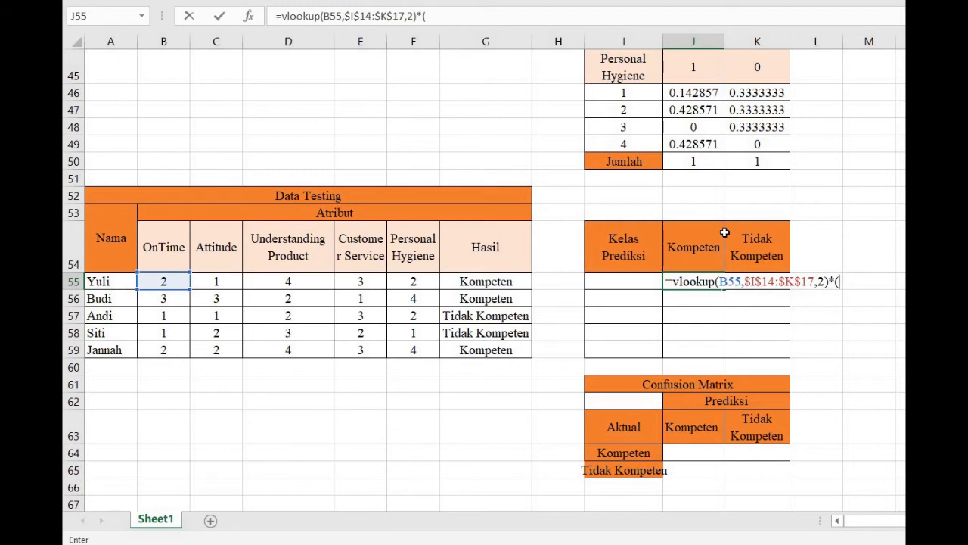
text(vlookup)
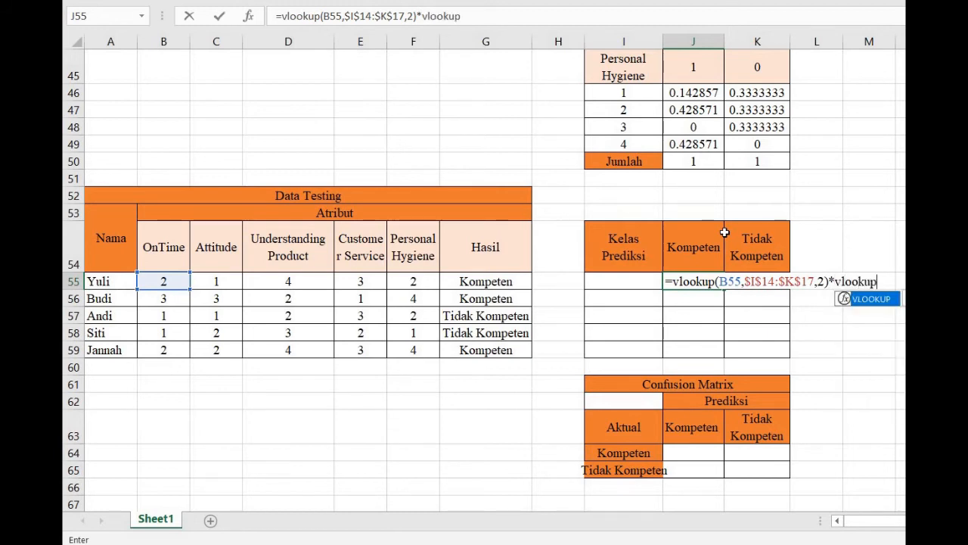
text(()
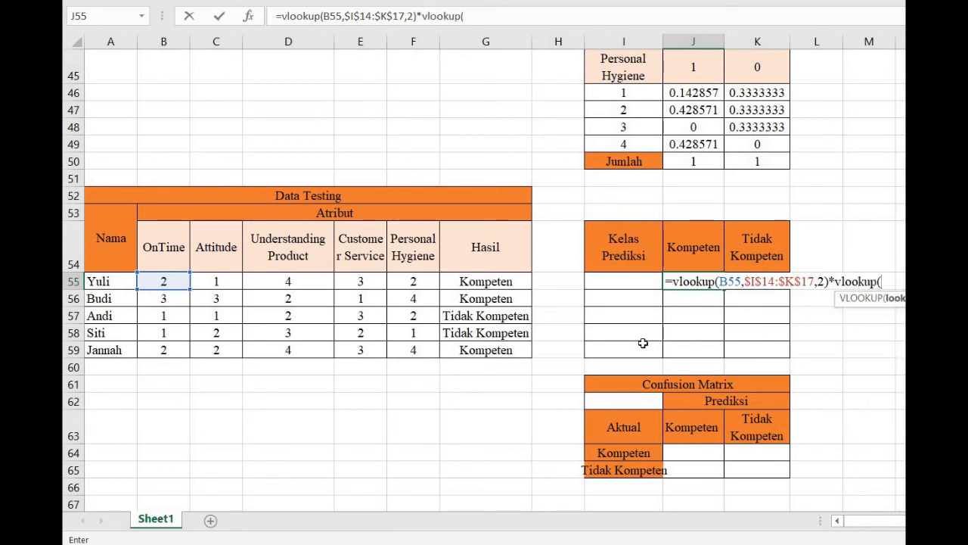
click(200, 283)
text(,)
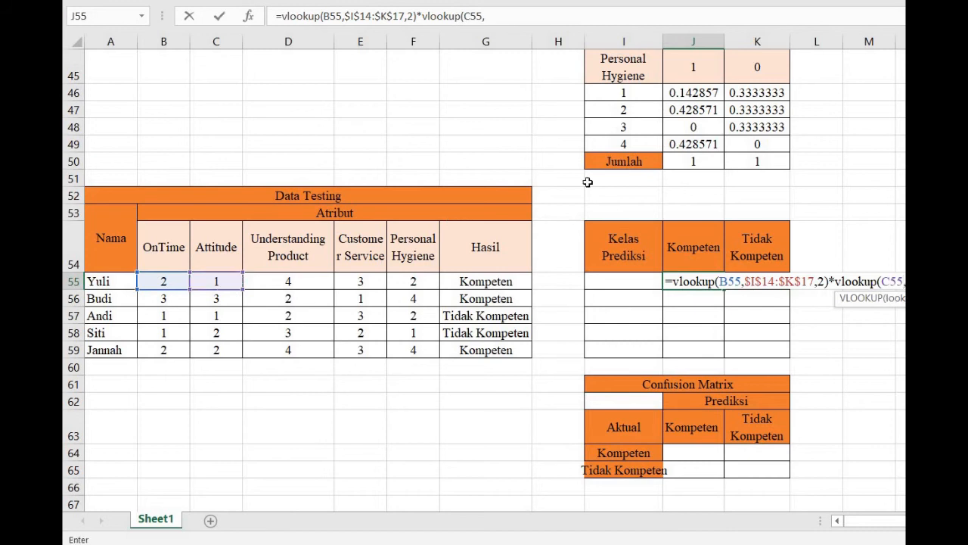
scroll(588, 182, up, 9)
drag(628, 128, 738, 175)
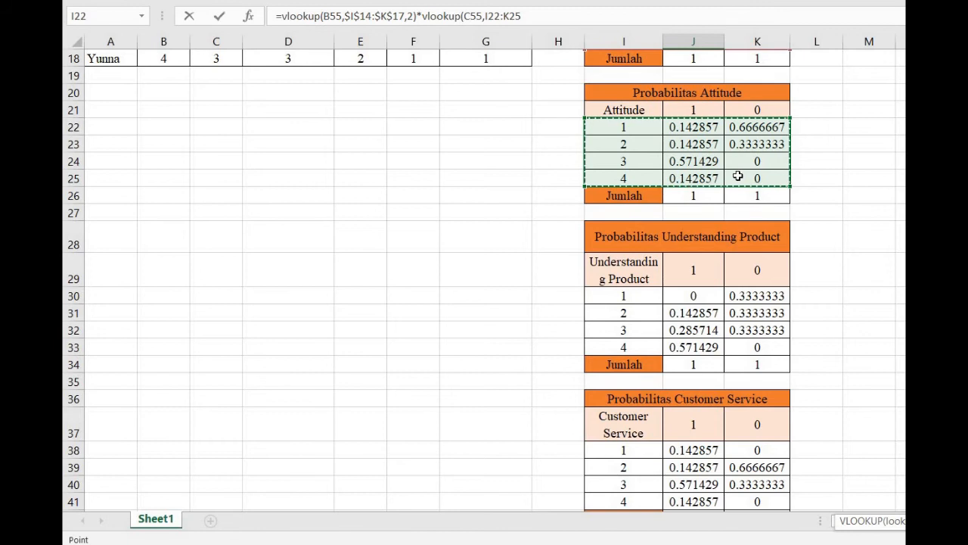
key(F4)
text(,2)
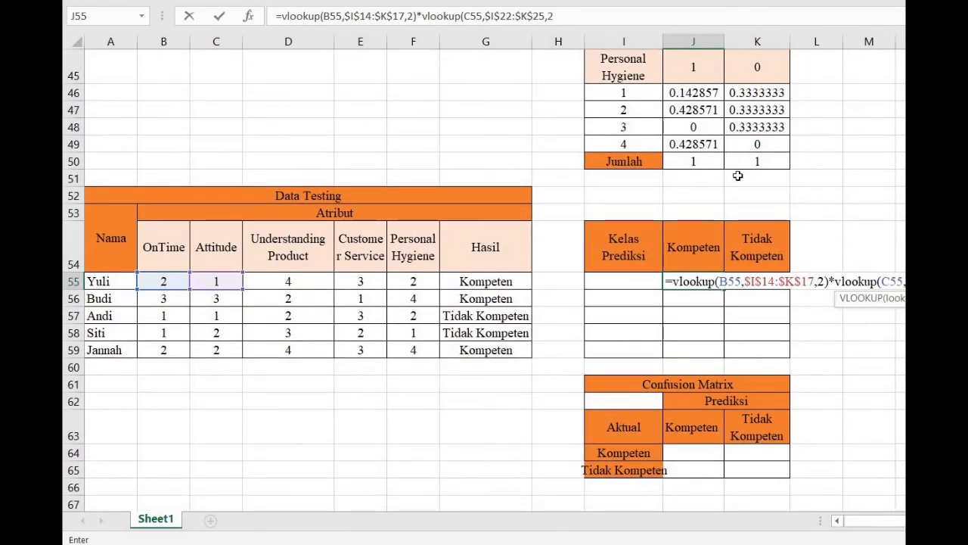
text())
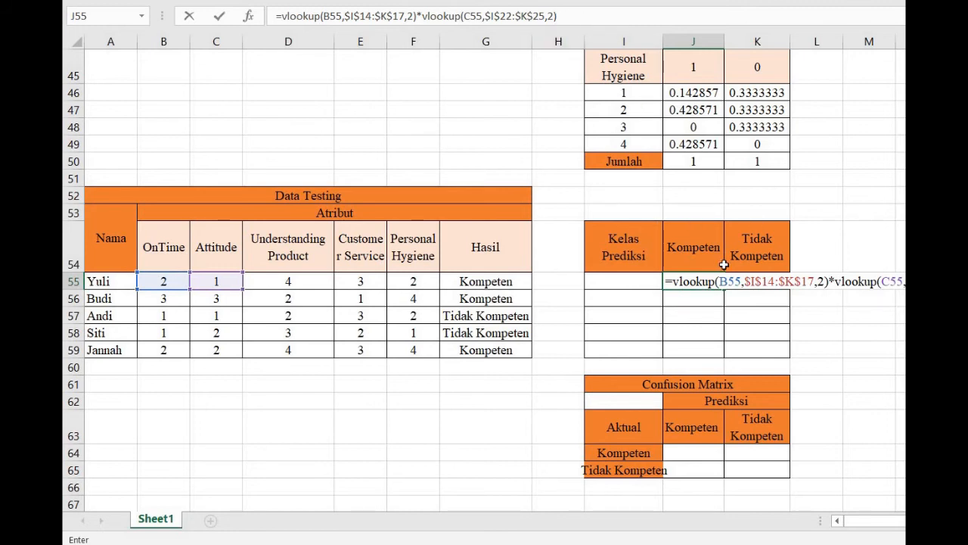
- Multiply the J55 formula by a VLOOKUP of D55 in the absolute Understanding Product range $I$30:$K$33, returning column 2
text(vlookup()
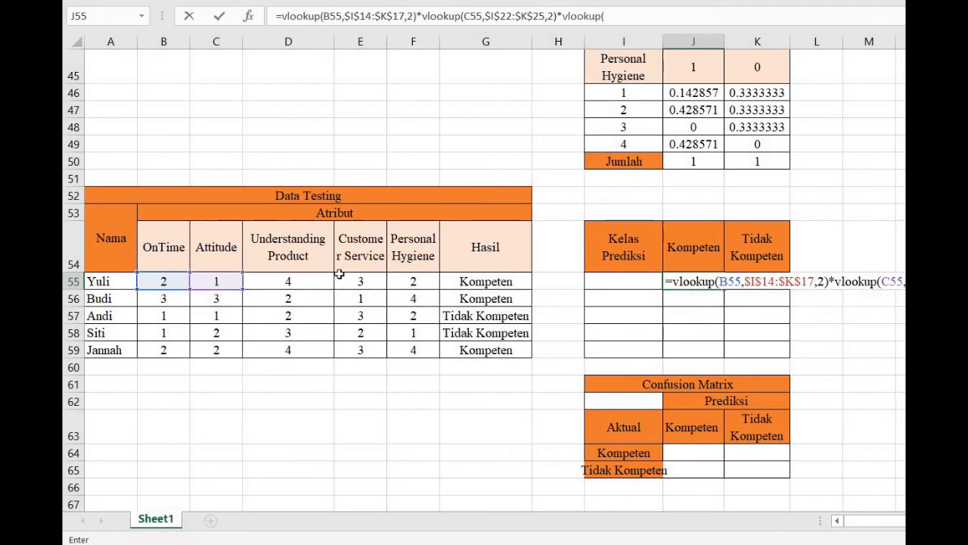
click(316, 283)
text(,)
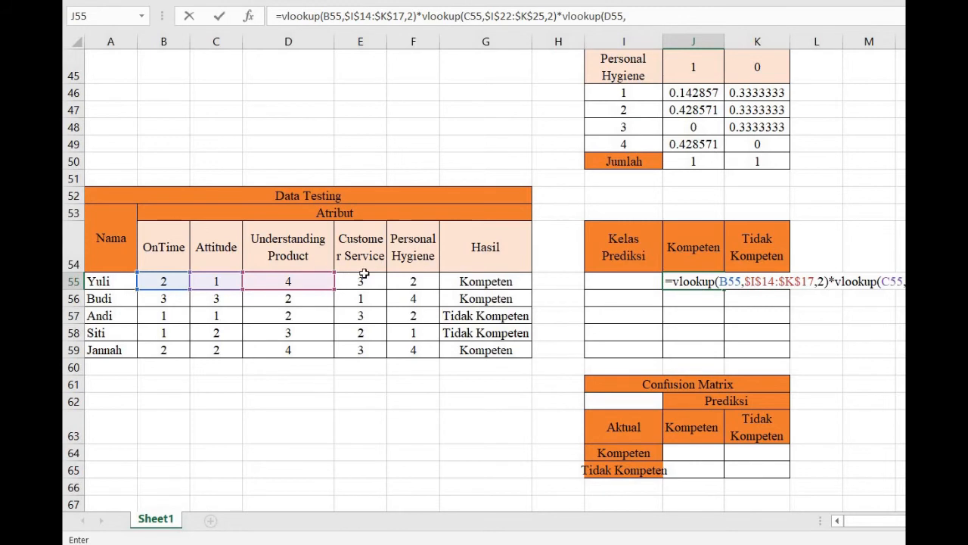
scroll(630, 205, up, 3)
scroll(630, 204, up, 3)
drag(612, 141, 730, 193)
key(F4)
text(,)
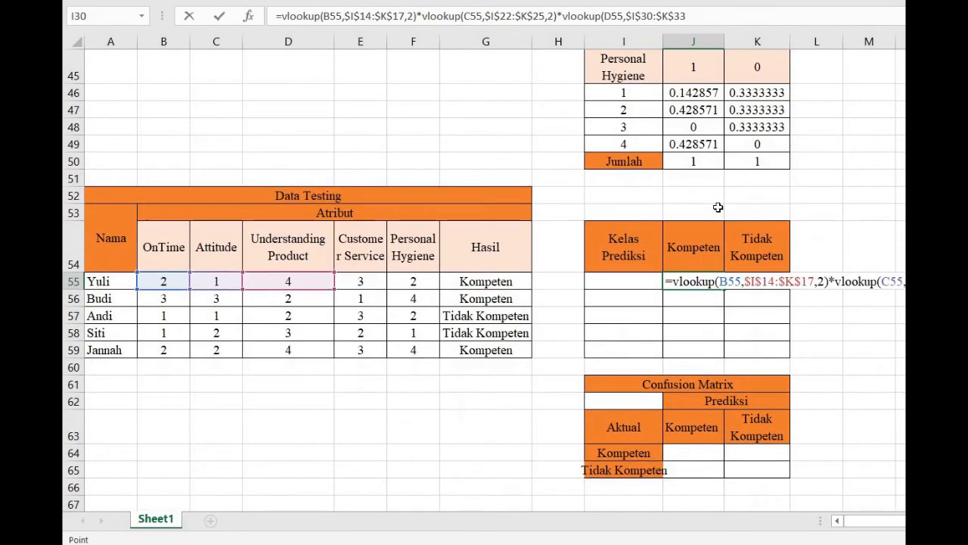
text(2)*vlookup)
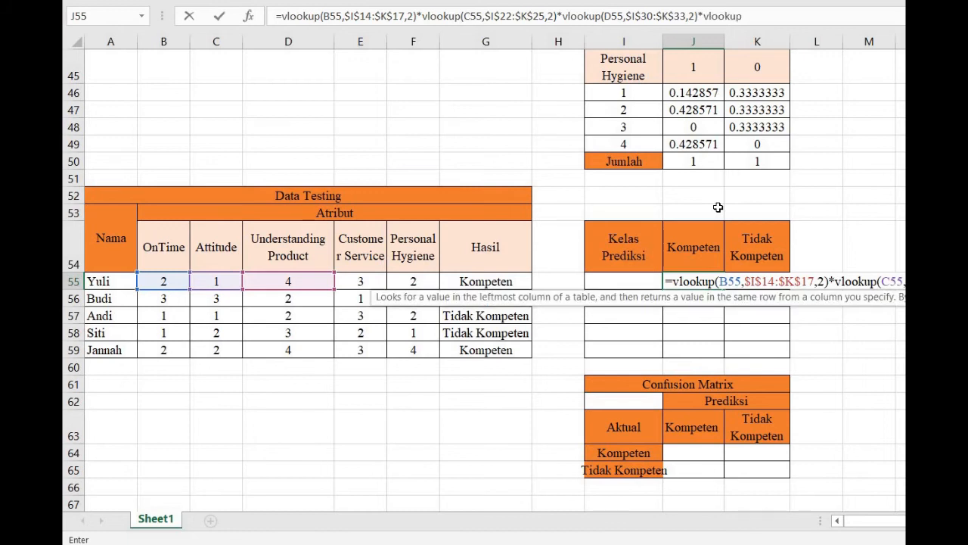
- Add the Customer Service factor to the J55 product: a VLOOKUP of E55 in the absolute range $I$38:$K$41, returning column 2
text(()
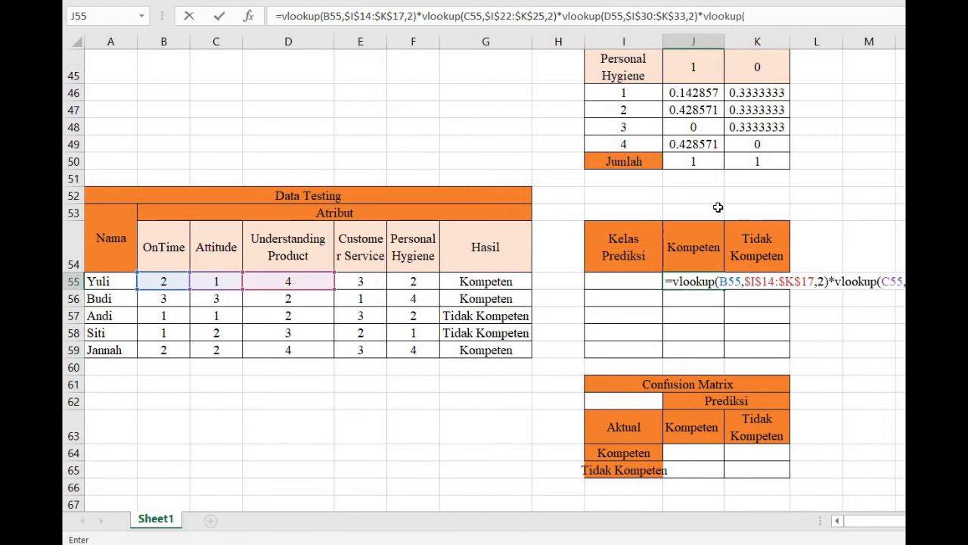
click(364, 281)
text(,)
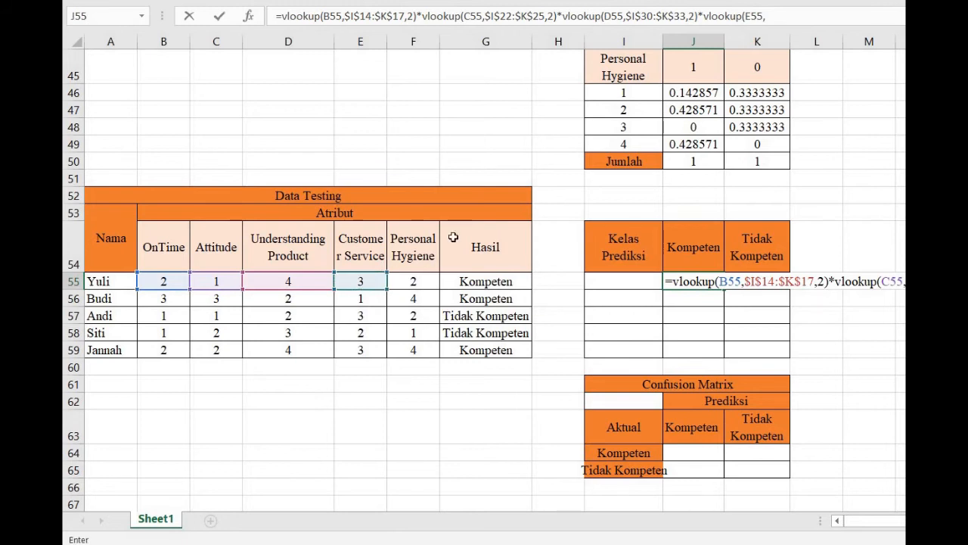
scroll(452, 238, up, 4)
drag(620, 159, 731, 211)
scroll(730, 211, down, 4)
key(F4)
text(,2))
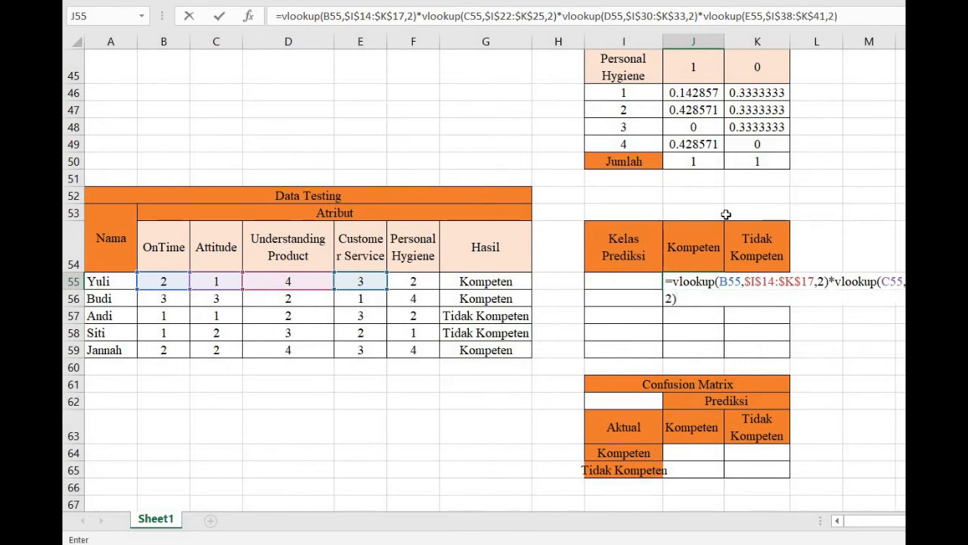
- Multiply the J55 formula by a VLOOKUP of F55 in the absolute Personal Hygiene range $I$46:$K$49, returning column 2
text(*vlookup()
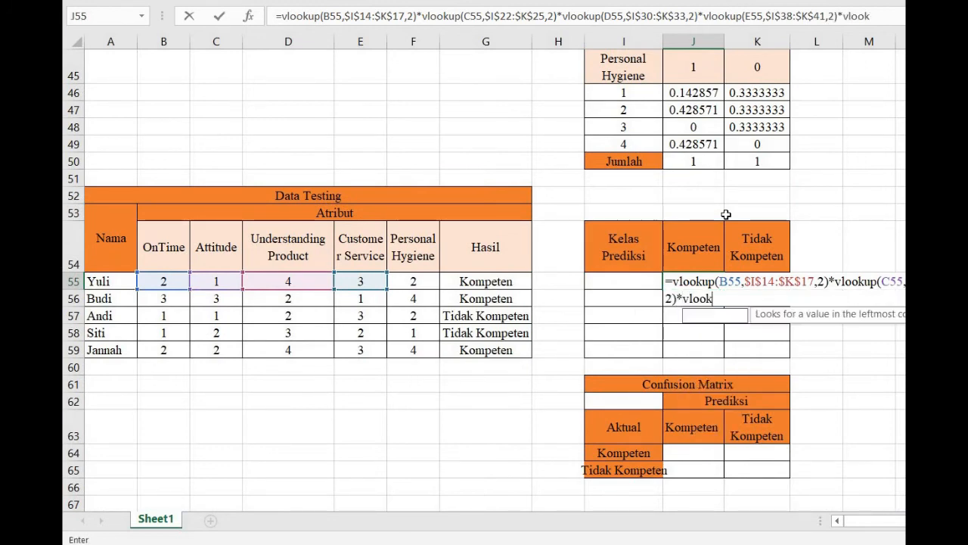
click(411, 281)
text(,)
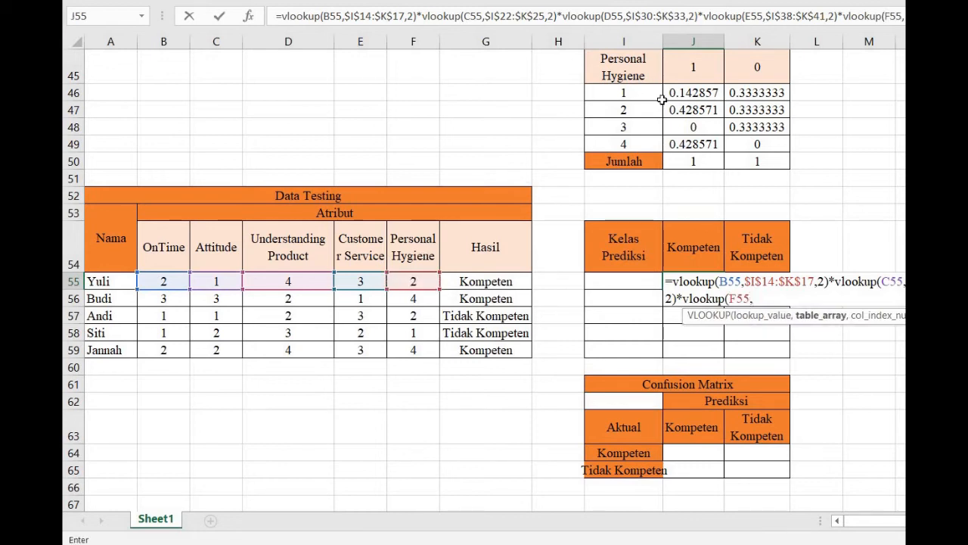
drag(640, 90, 739, 146)
key(F4)
text(,2)*)
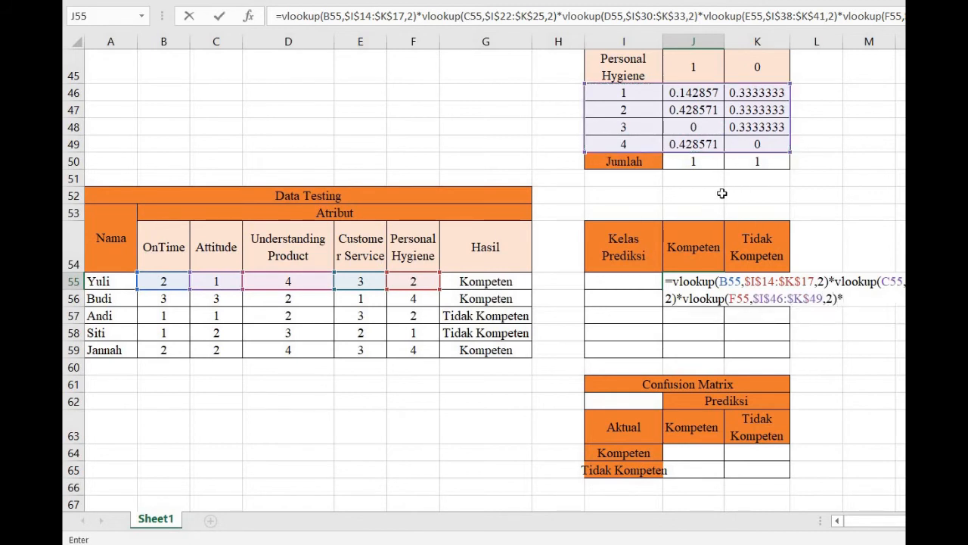
- Complete the J55 product with the absolute class 1 probability $J$8 and fill the formula down to J59
scroll(723, 194, up, 15)
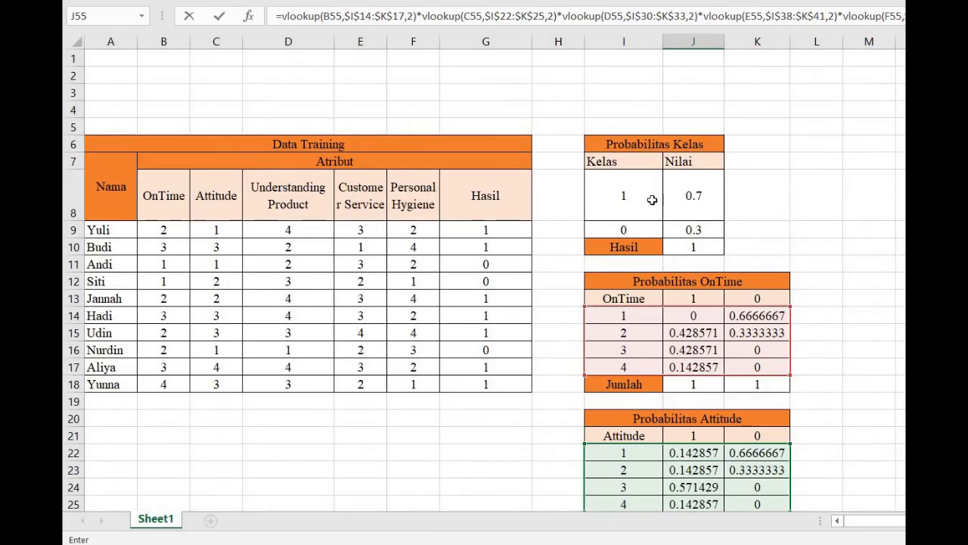
click(693, 196)
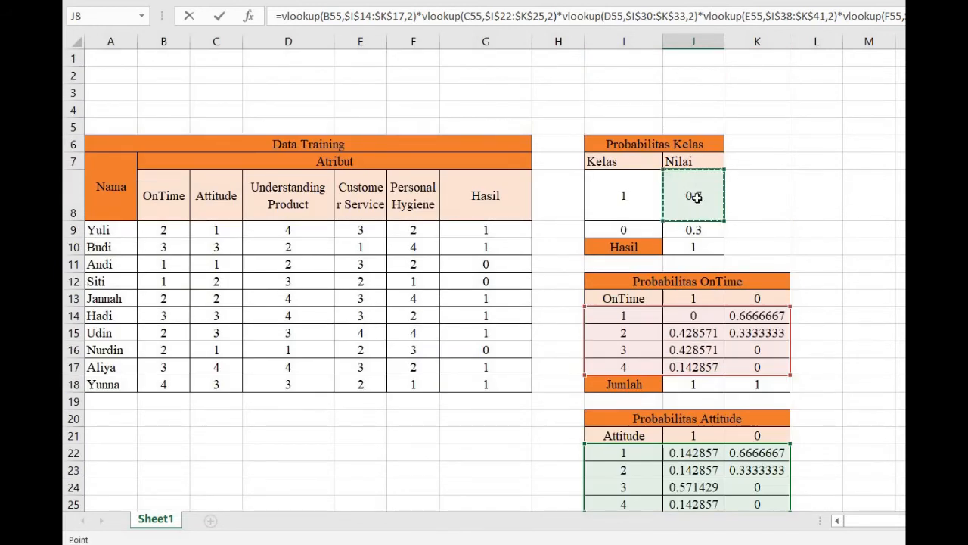
scroll(694, 197, down, 14)
key(F4)
key(Return)
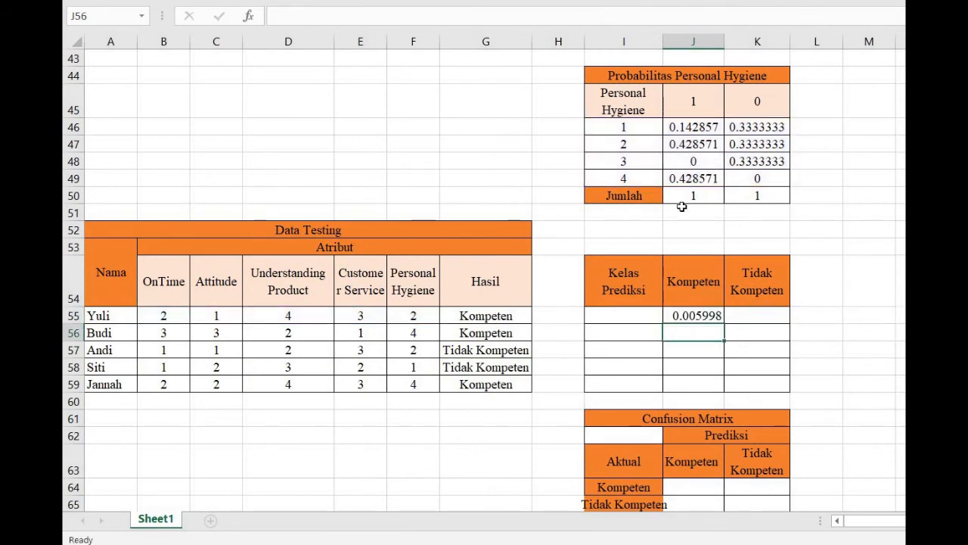
click(700, 318)
drag(725, 323, 723, 389)
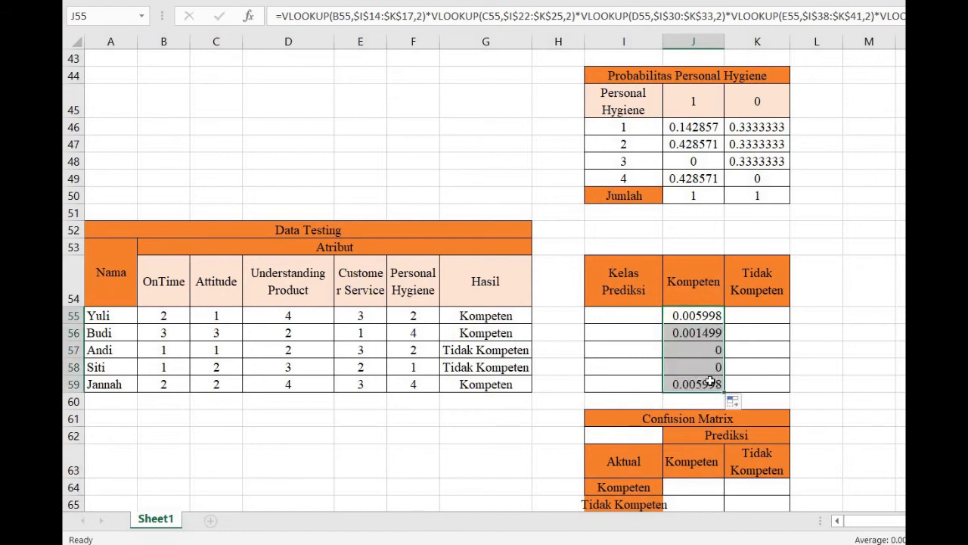
- In K55, begin the Tidak Kompeten formula with a VLOOKUP of B55 in the absolute OnTime range $I$14:$K$17, returning column 3
click(744, 317)
text(=vlookup()
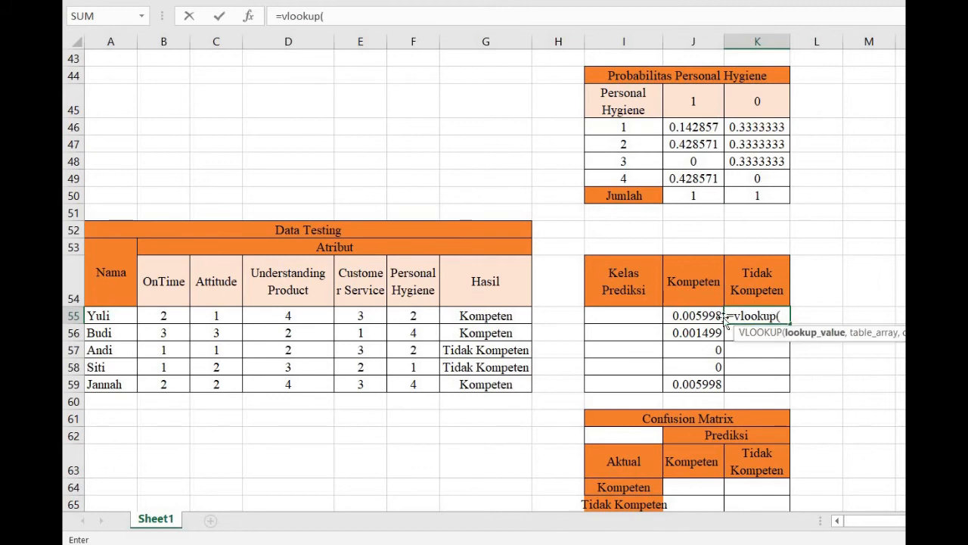
click(174, 317)
text(,)
scroll(665, 212, up, 12)
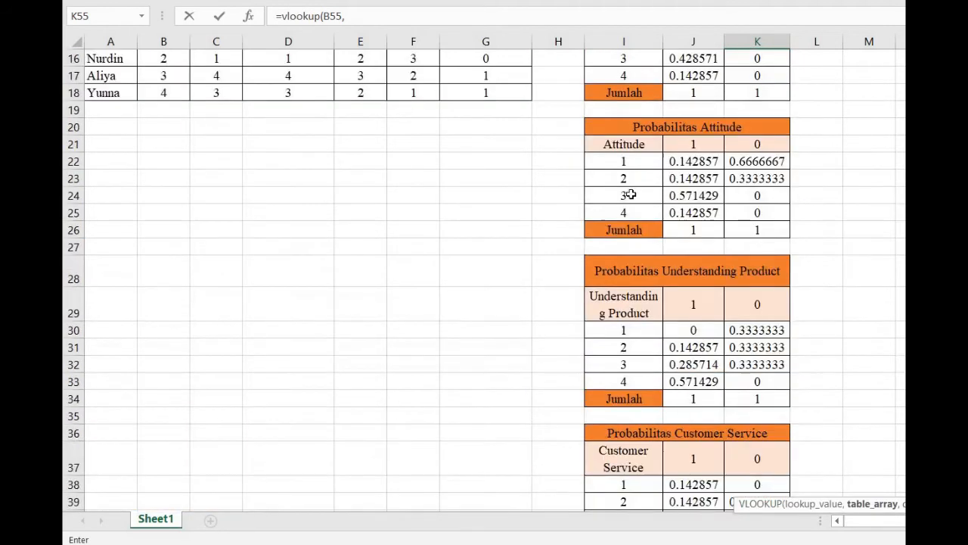
drag(614, 212, 757, 266)
key(F4)
scroll(736, 273, down, 13)
scroll(736, 273, down, 1)
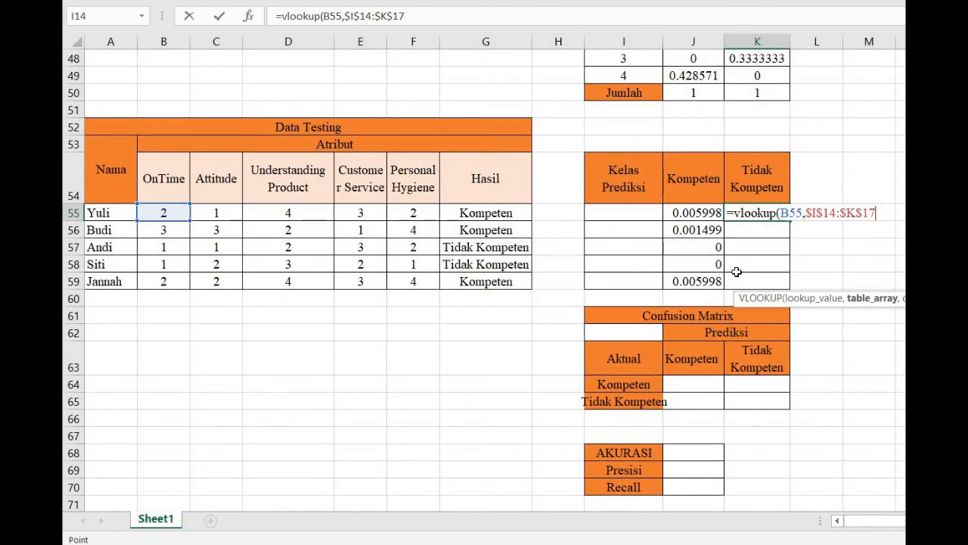
text(,3))
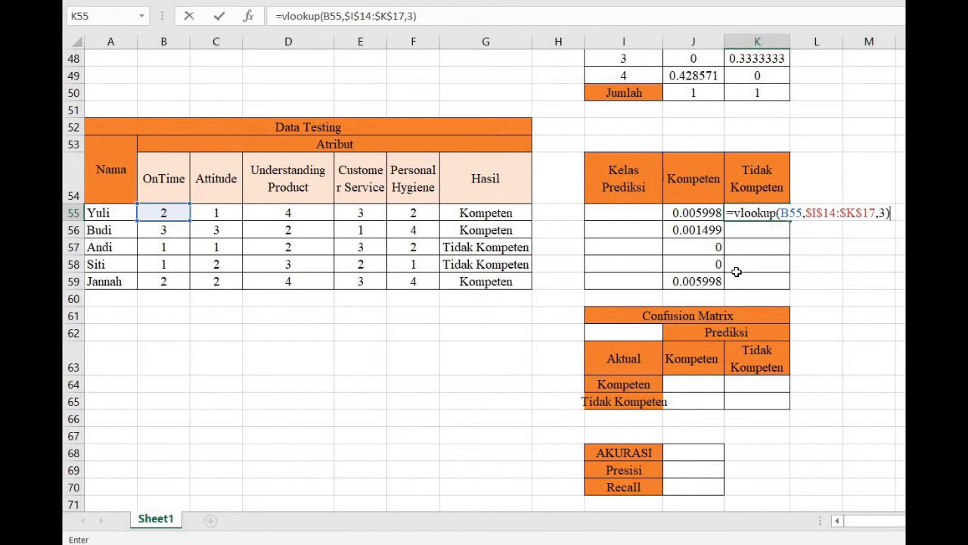
scroll(736, 273, up, 13)
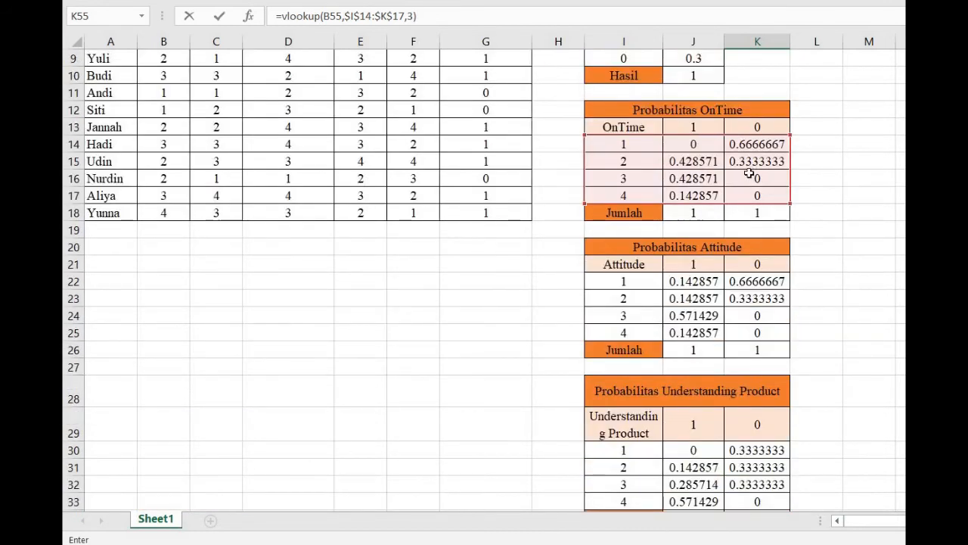
key(Return)
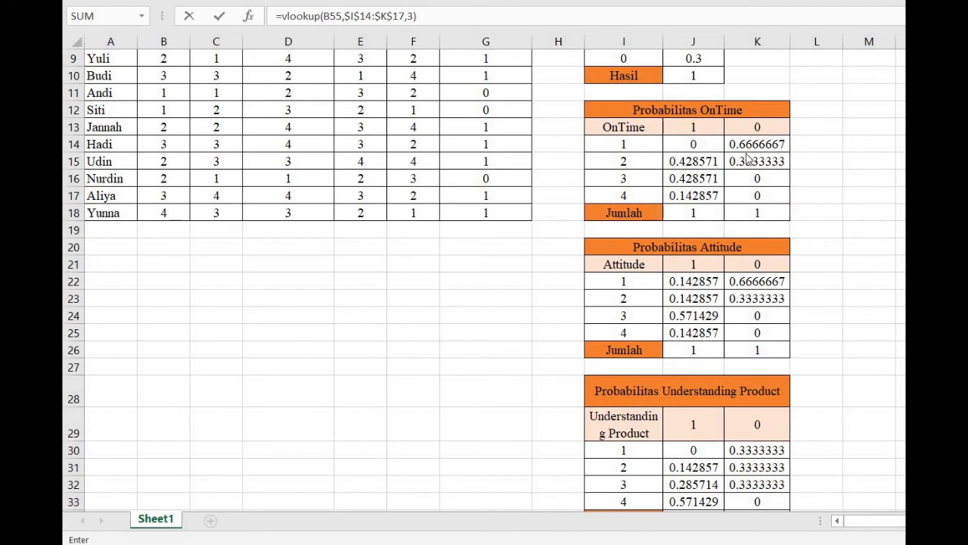
- Multiply the K55 formula by a VLOOKUP of C55 in the absolute Attitude range $I$22:$K$25, returning column 3
scroll(746, 146, down, 12)
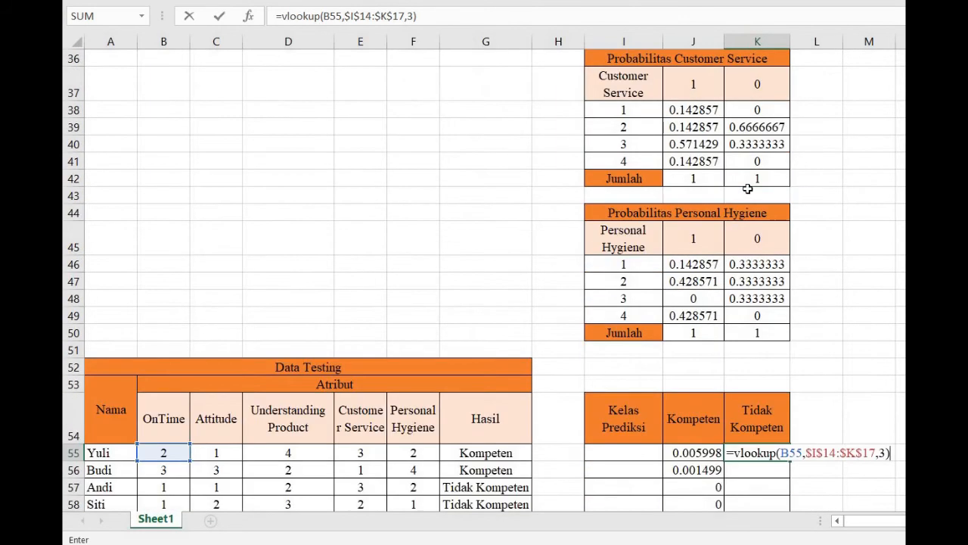
text(vlookup)
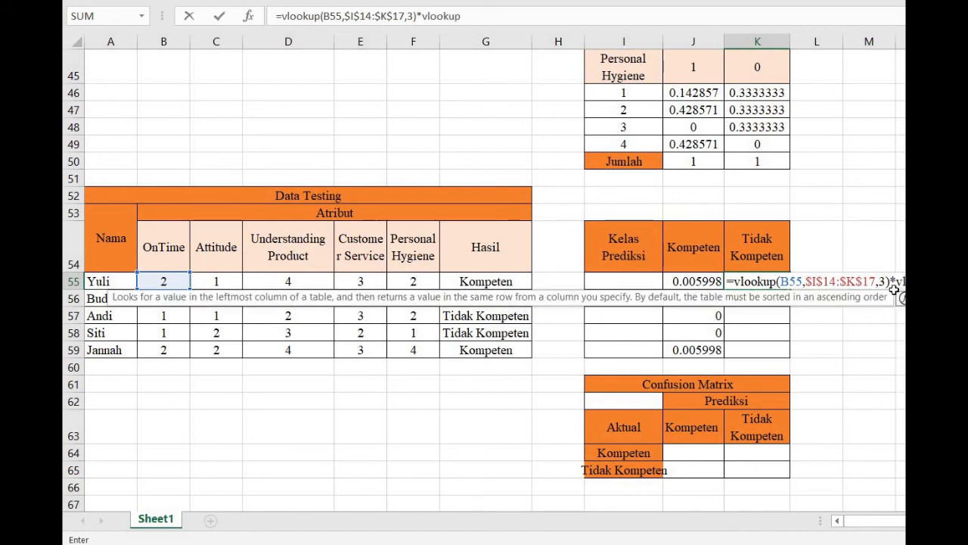
text(()
click(219, 280)
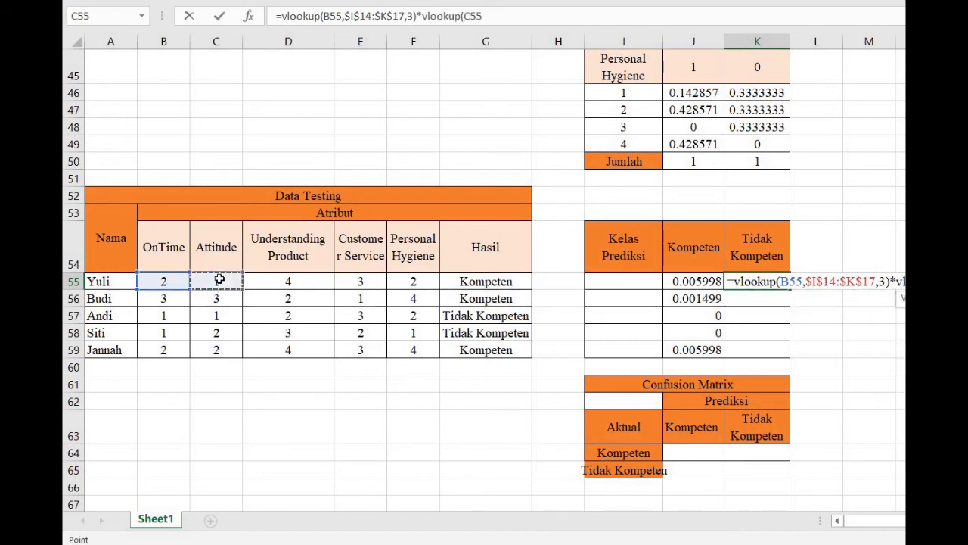
text(,)
scroll(613, 189, up, 10)
drag(643, 187, 742, 225)
key(F4)
scroll(737, 231, down, 9)
scroll(738, 231, down, 1)
text(,3))
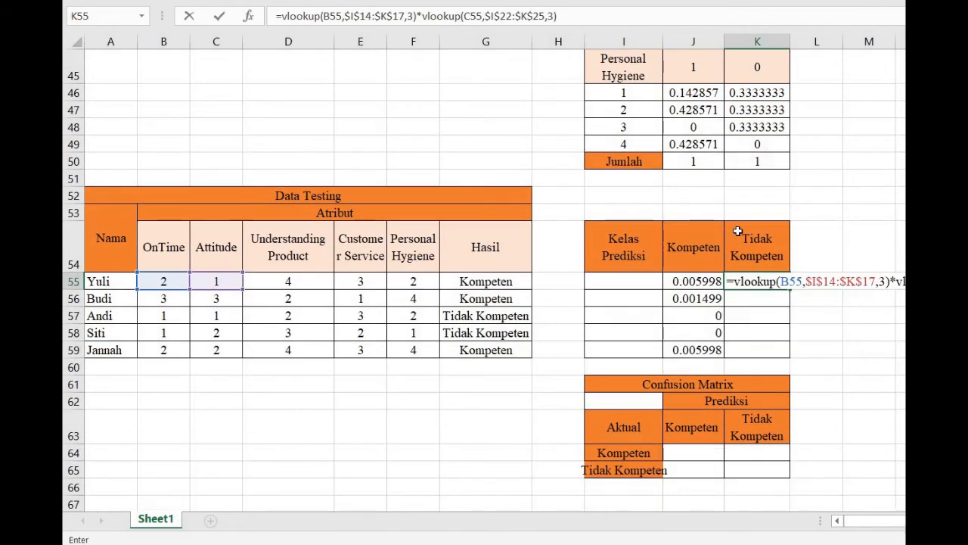
- Multiply the K55 formula by a VLOOKUP of D55 in the absolute Understanding Product range $I$30:$K$33, returning column 3
text(*vlookup()
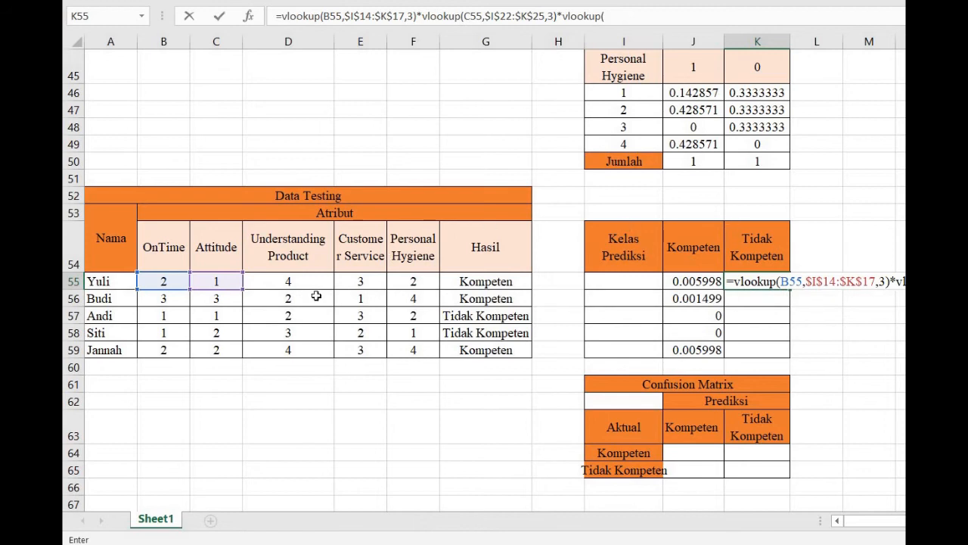
click(288, 279)
text(,)
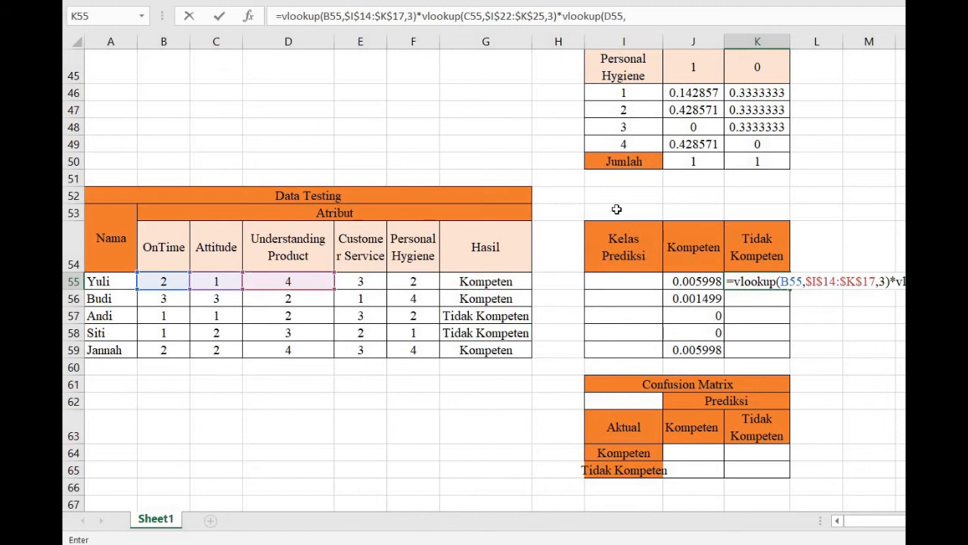
scroll(634, 197, up, 6)
drag(617, 145, 728, 193)
key(F4)
scroll(729, 193, down, 6)
text(,)
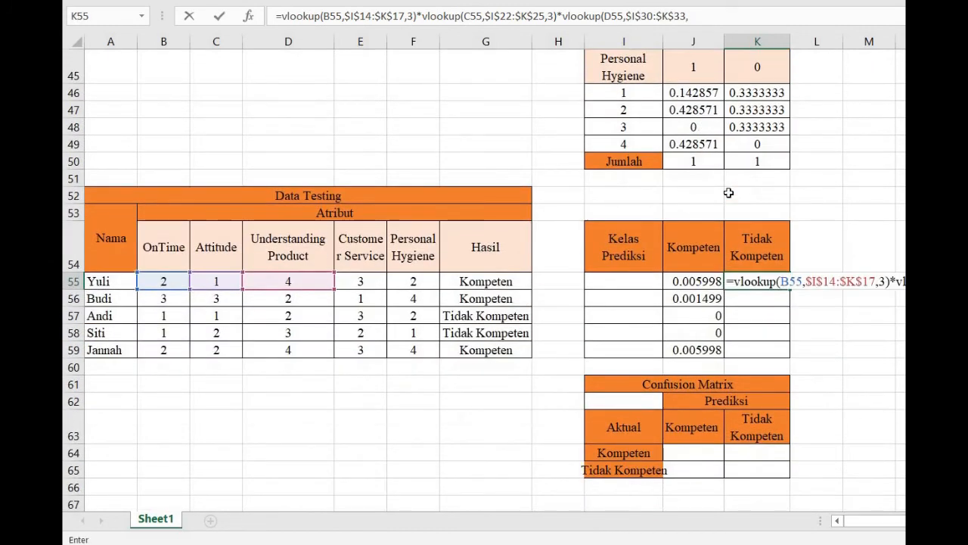
text(3)*vlookup()
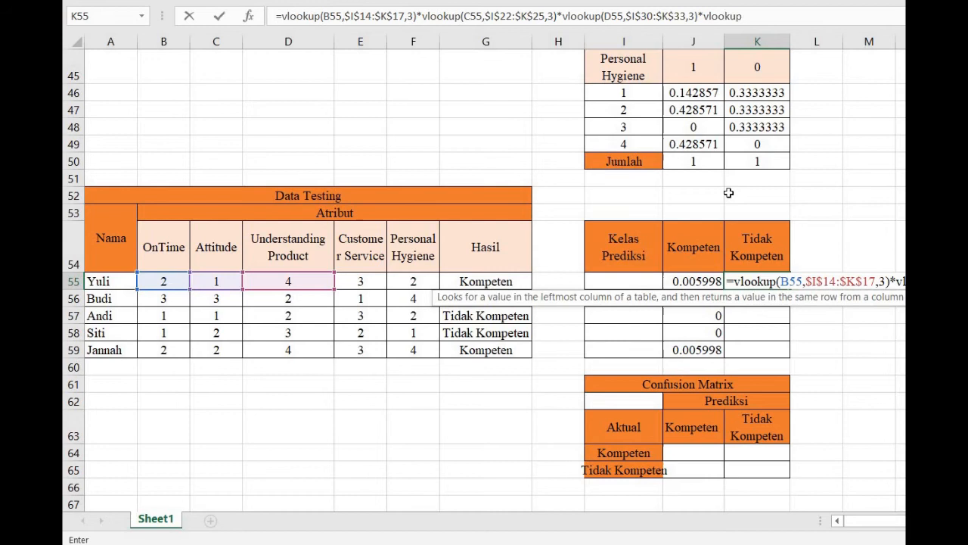
- Multiply the K55 formula by a VLOOKUP of E55 in the absolute Customer Service range $I$38:$K$41, returning column 3
click(364, 280)
text(,)
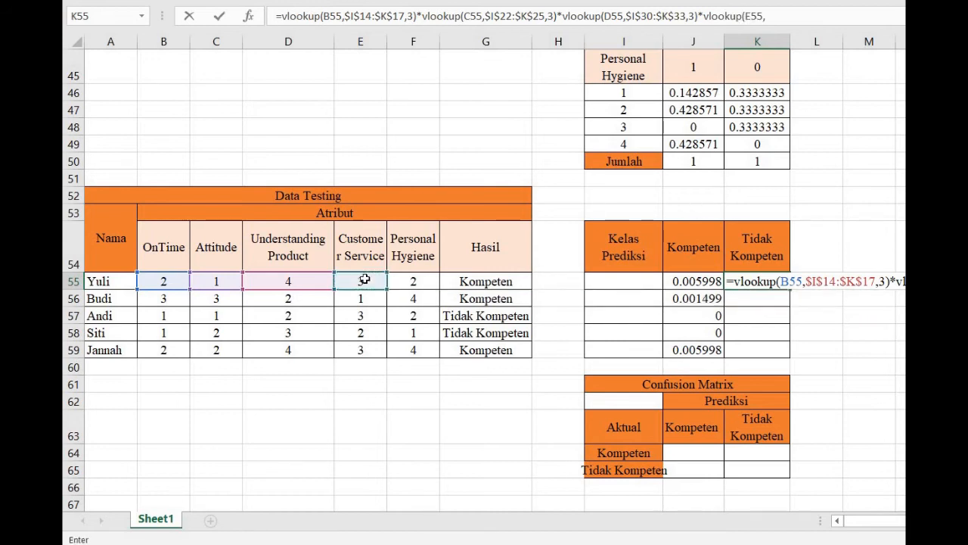
scroll(646, 243, up, 3)
scroll(695, 212, up, 1)
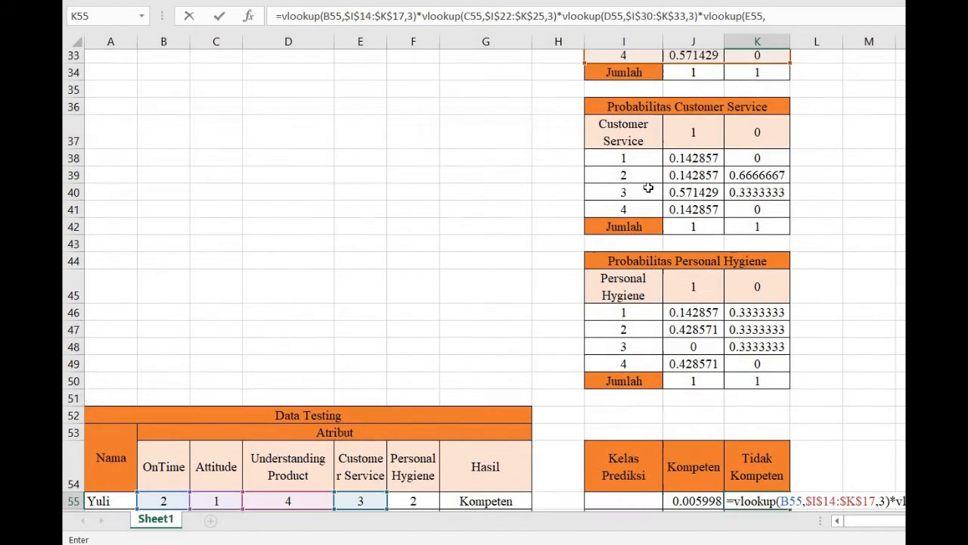
drag(631, 161, 731, 215)
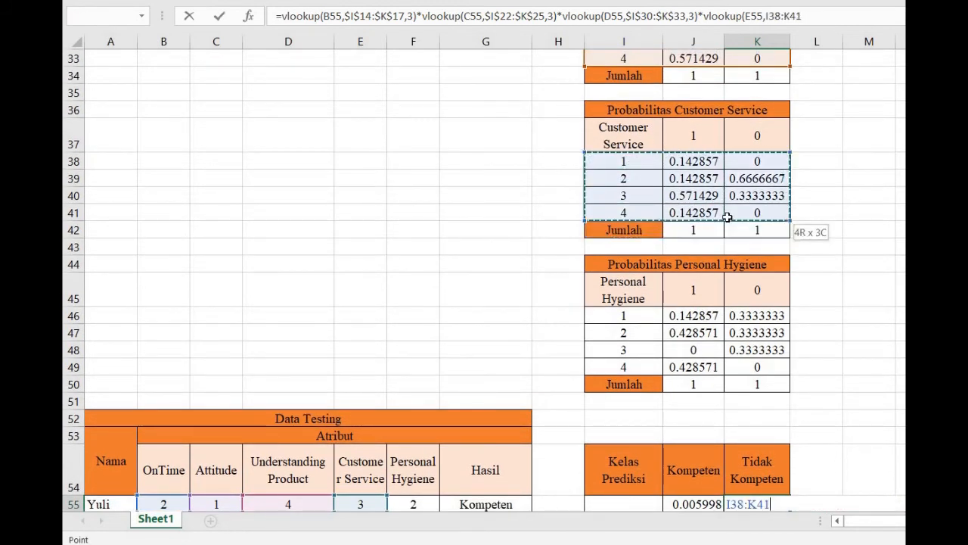
key(F4)
scroll(716, 263, down, 4)
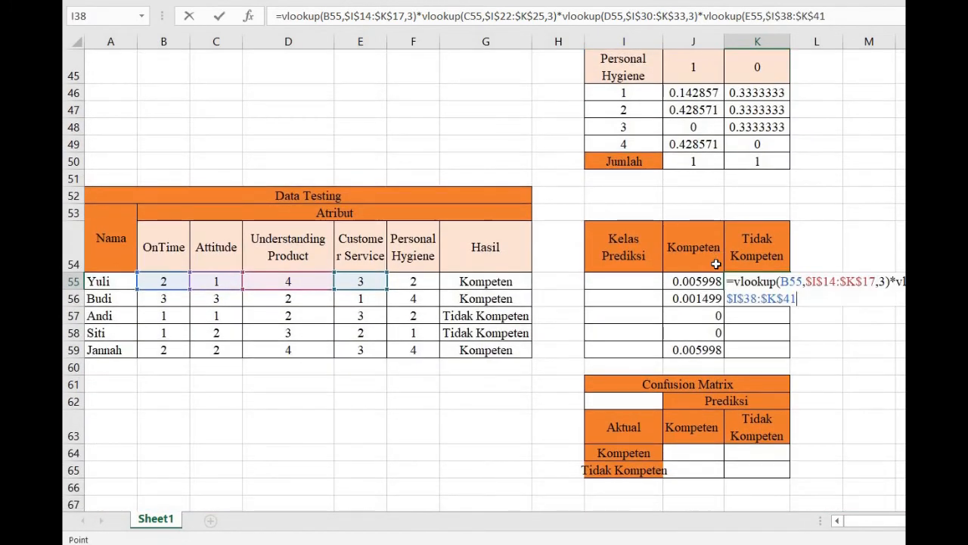
text(,3)*)
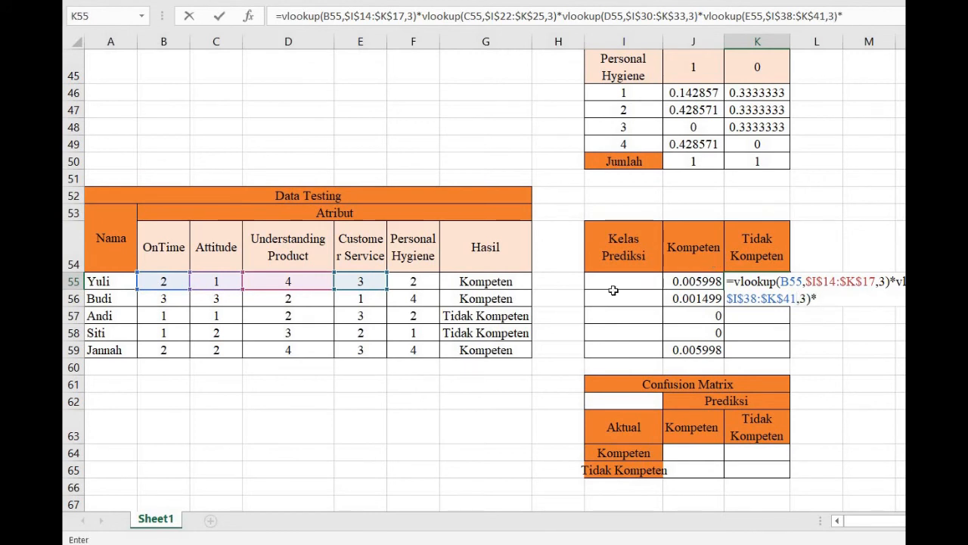
click(422, 281)
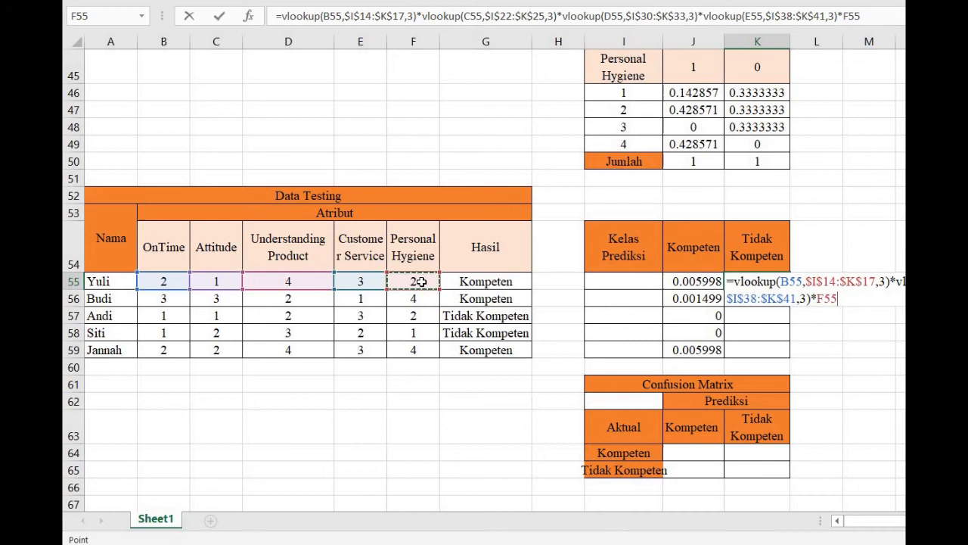
key(BackSpace)
key(BackSpace)
key(BackSpace)
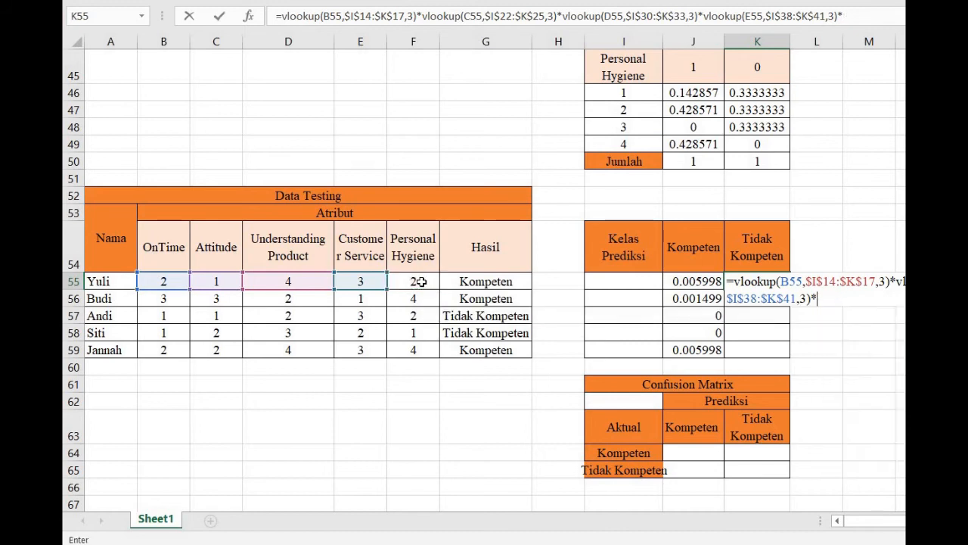
- Multiply the K55 formula by a VLOOKUP of F55 in the absolute Personal Hygiene range $I$46:$K$49, returning the class 0 probability
text(vlookup)
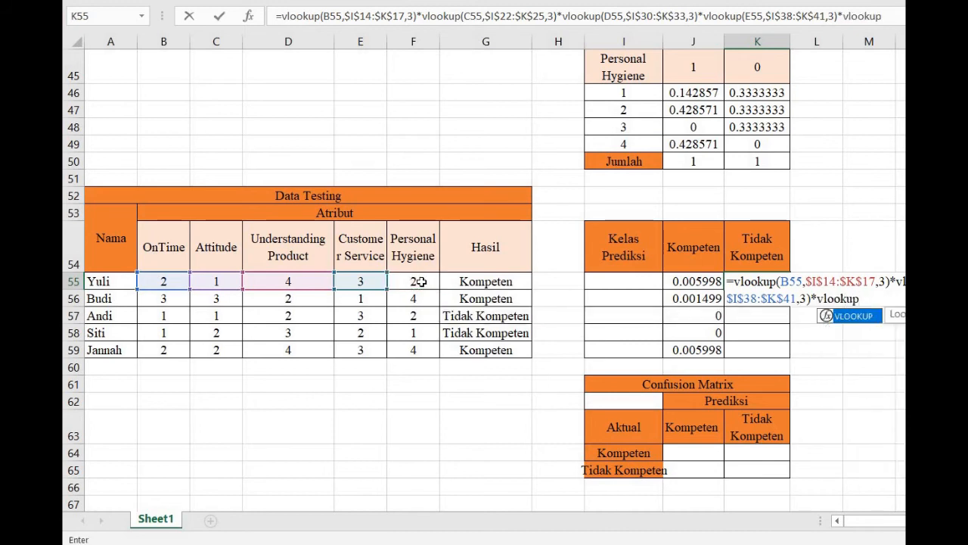
text(()
click(422, 281)
text(,)
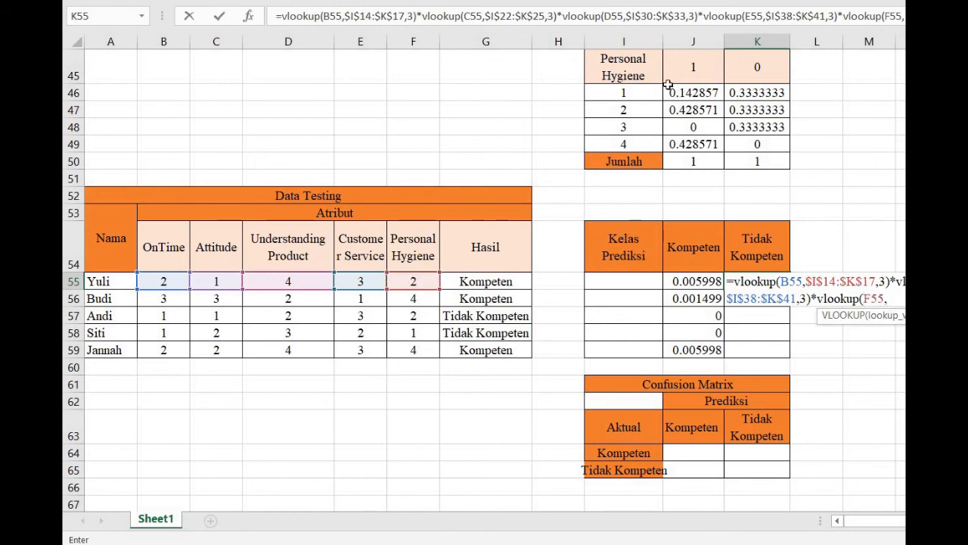
drag(636, 90, 727, 145)
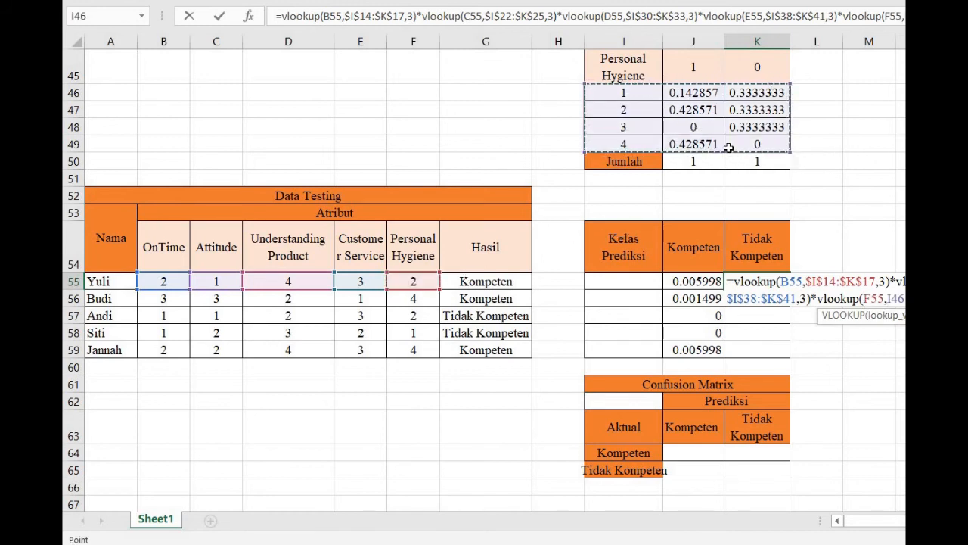
key(F4)
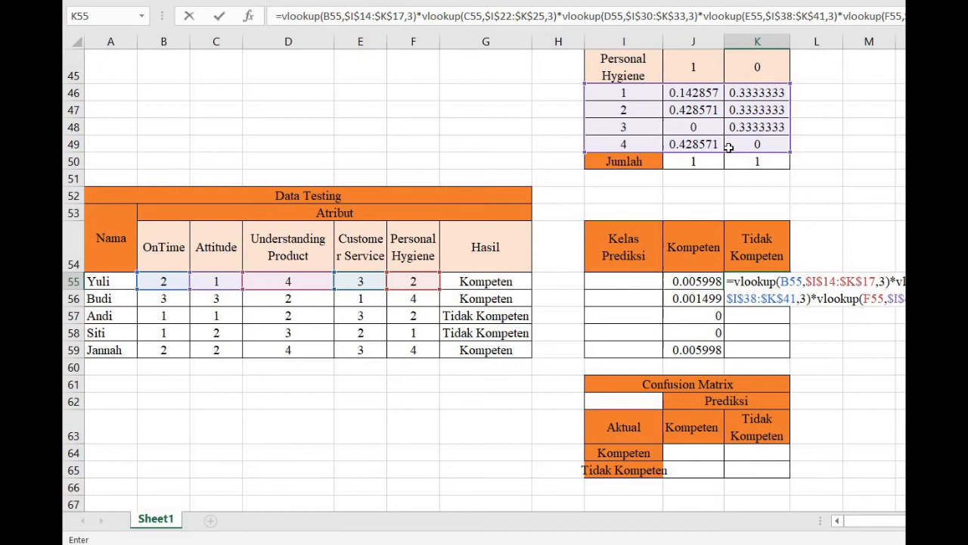
- Complete the K55 product with the absolute class 0 probability $J$9 and fill the formula down to K59
scroll(728, 146, up, 14)
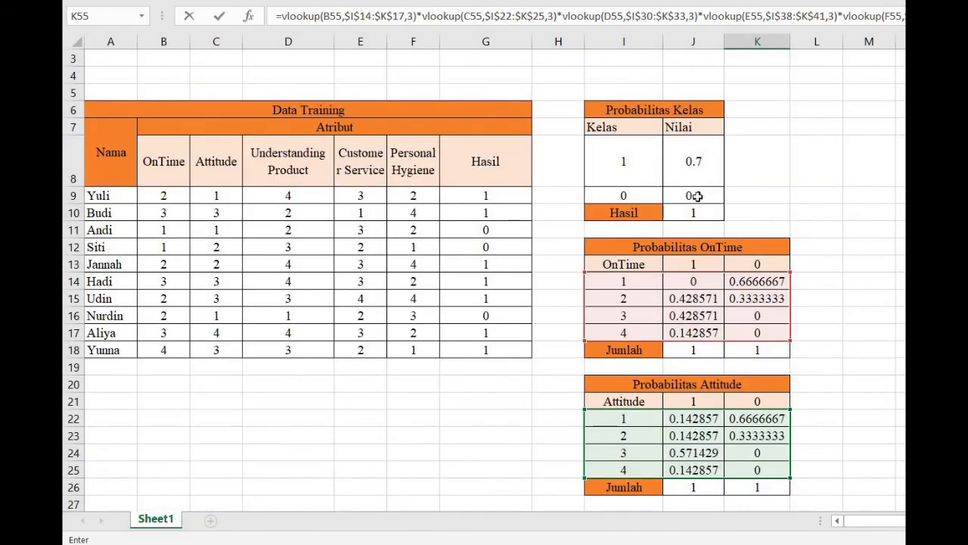
click(697, 196)
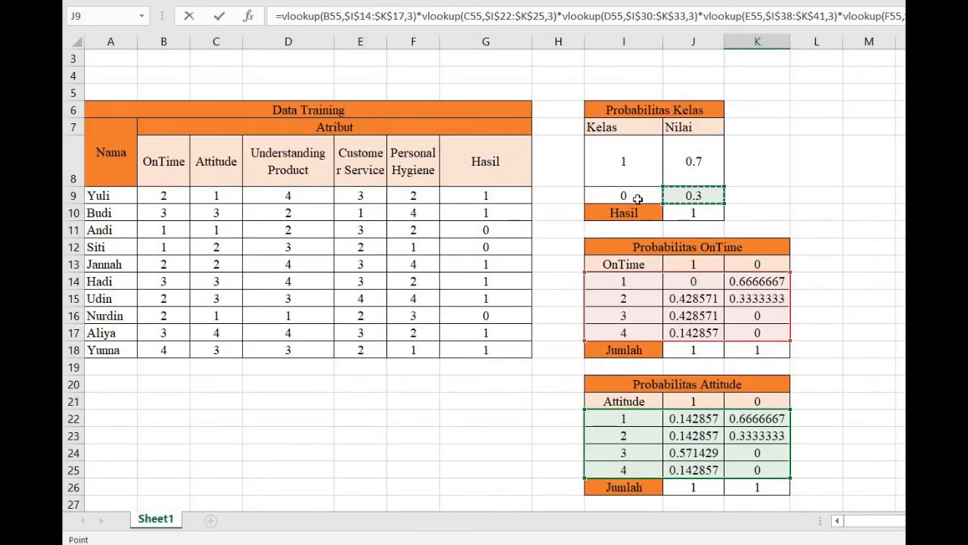
scroll(638, 198, down, 12)
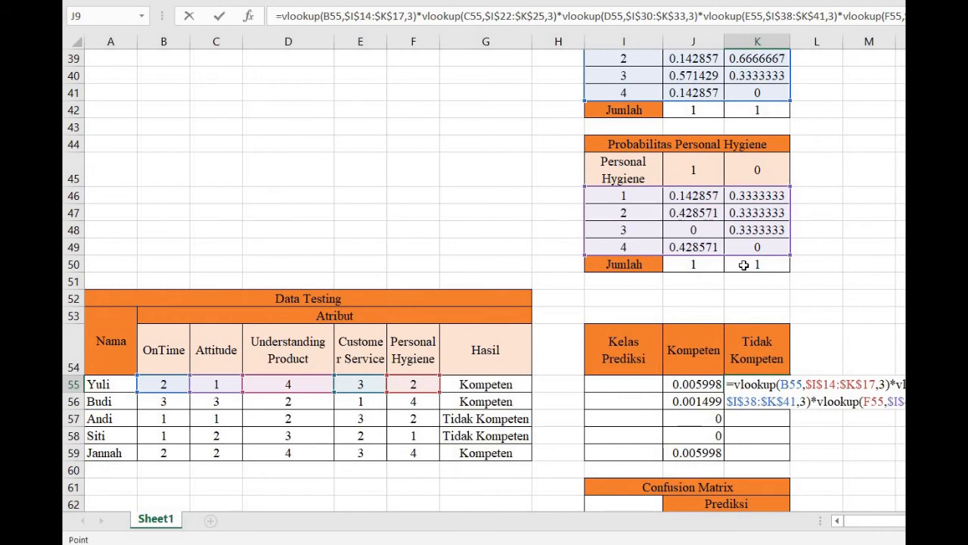
key(Return)
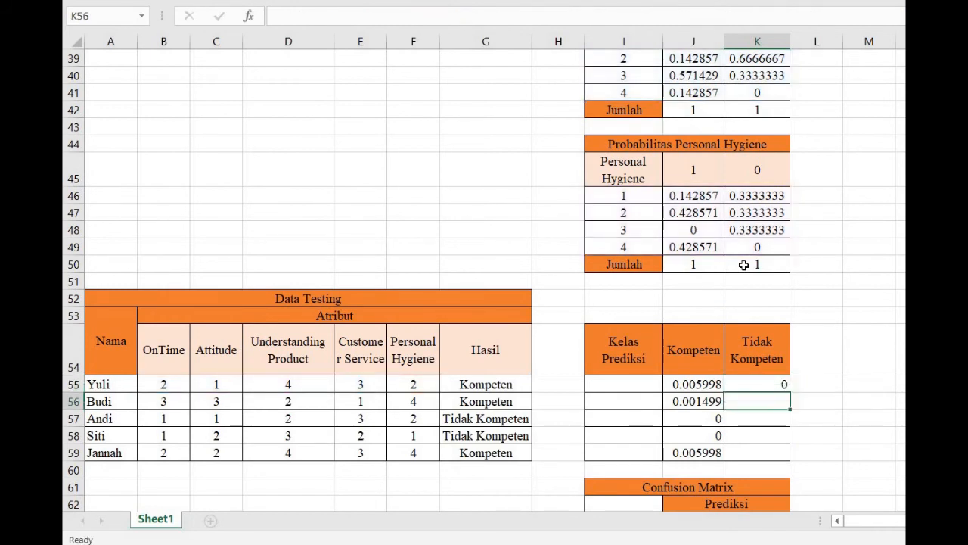
scroll(835, 355, down, 1)
click(763, 333)
drag(790, 342, 793, 406)
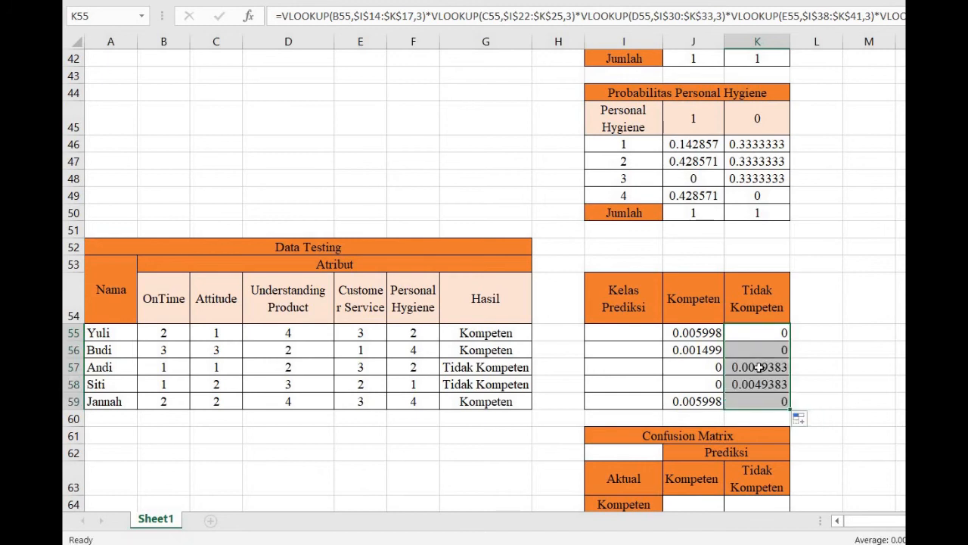
- In I55 under Kelas Prediksi, begin an IF formula that tests whether J55 is greater than K55
click(625, 332)
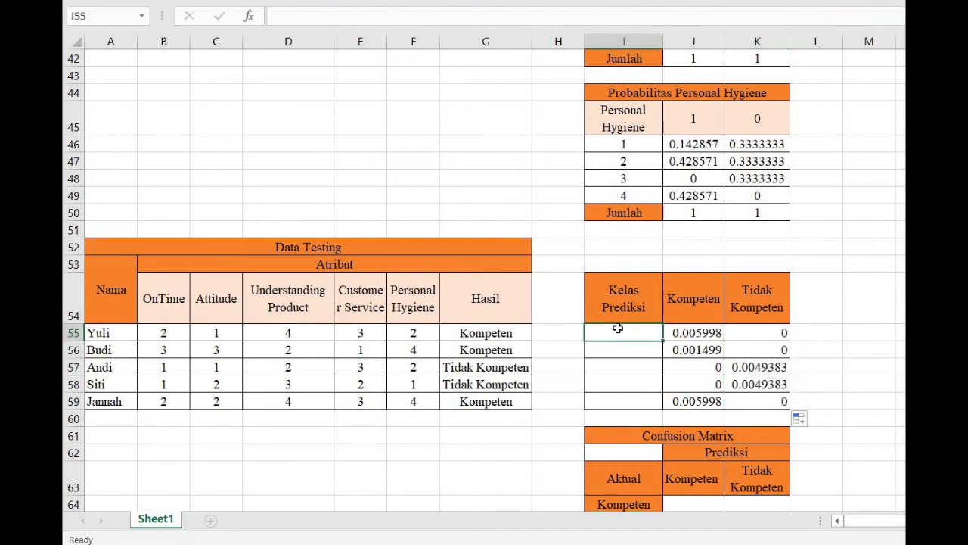
text(=)
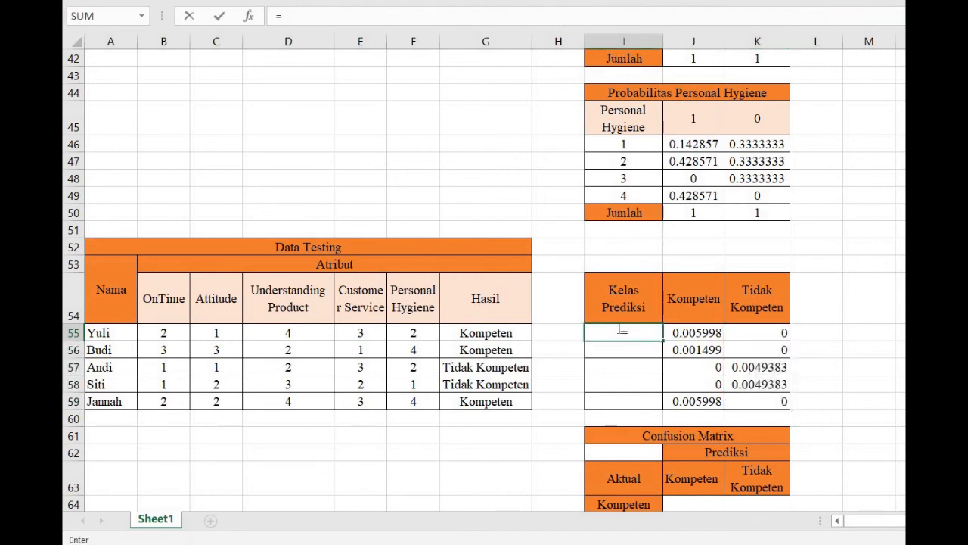
text(if)
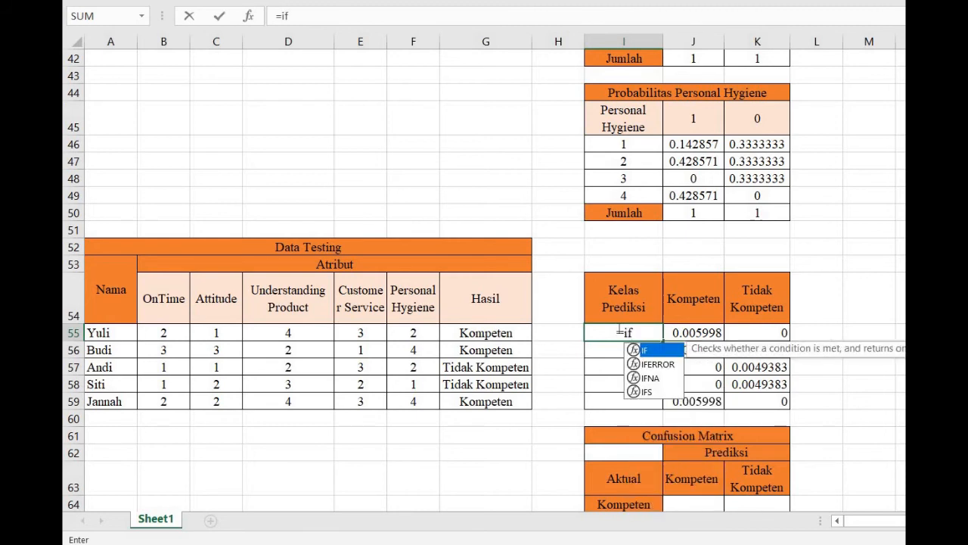
text(()
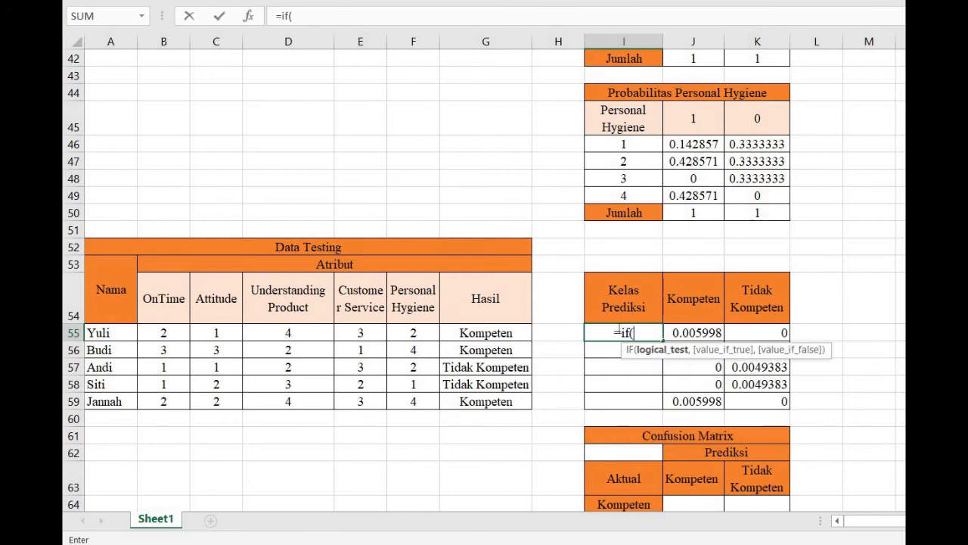
click(698, 333)
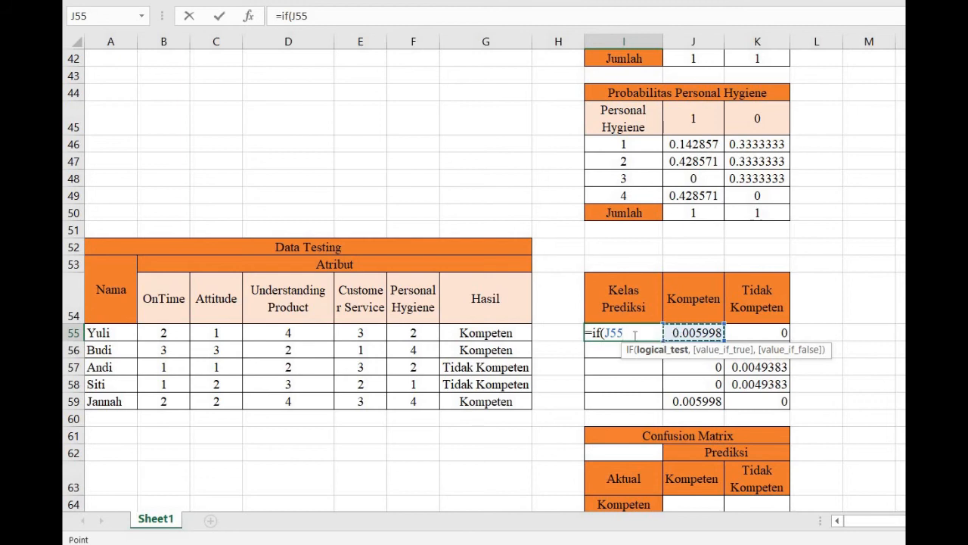
text(>)
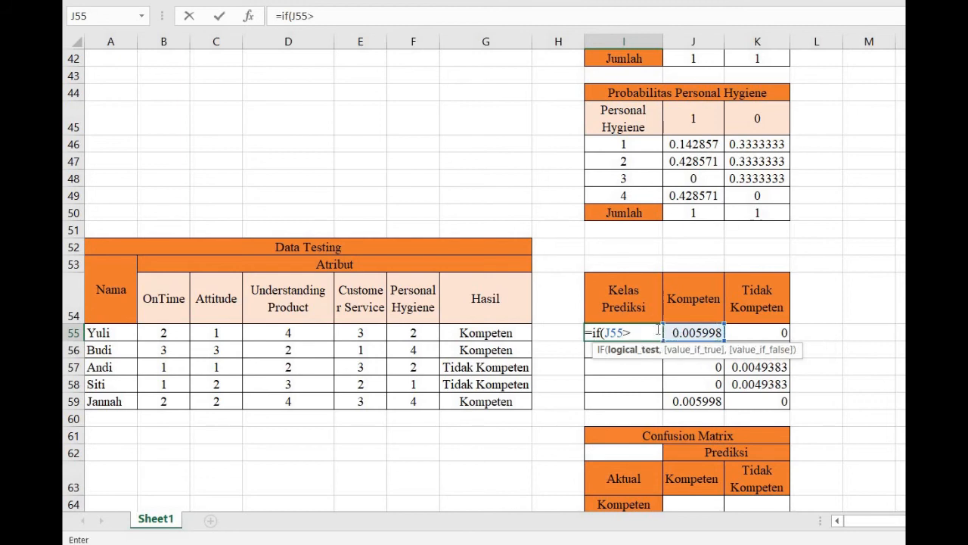
click(756, 333)
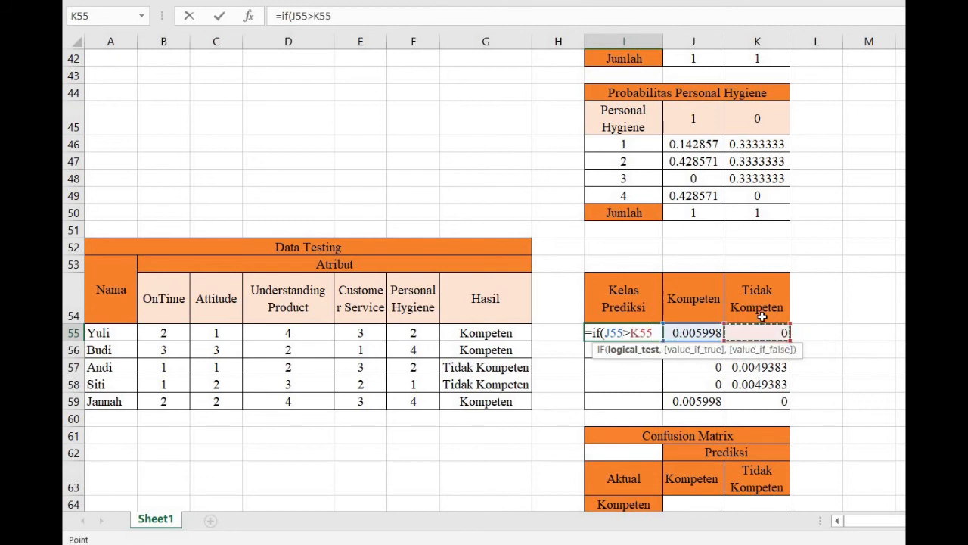
text(,)
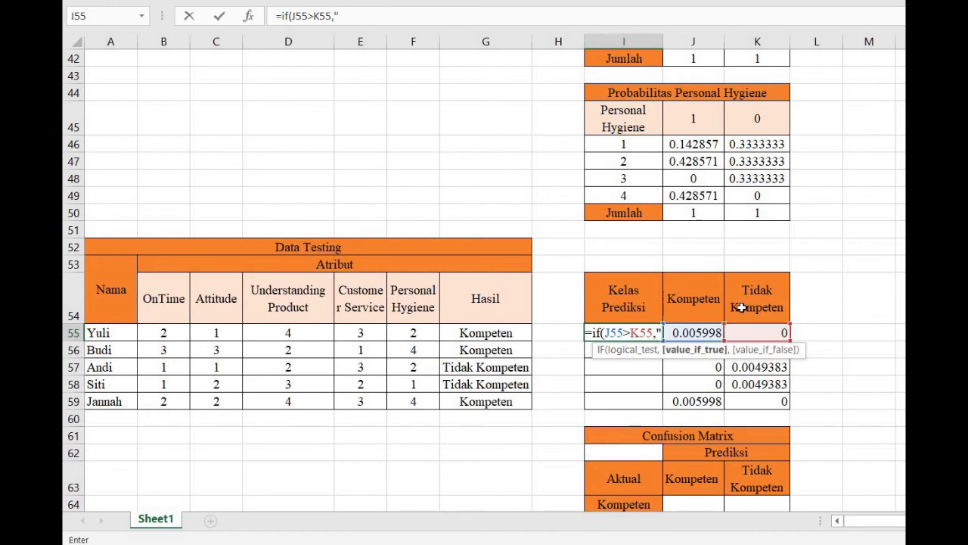
- Make the I55 formula return "Kompeten" when true and "Tidak Kompeten" otherwise, and fill it down to I59
text("Kompeten)
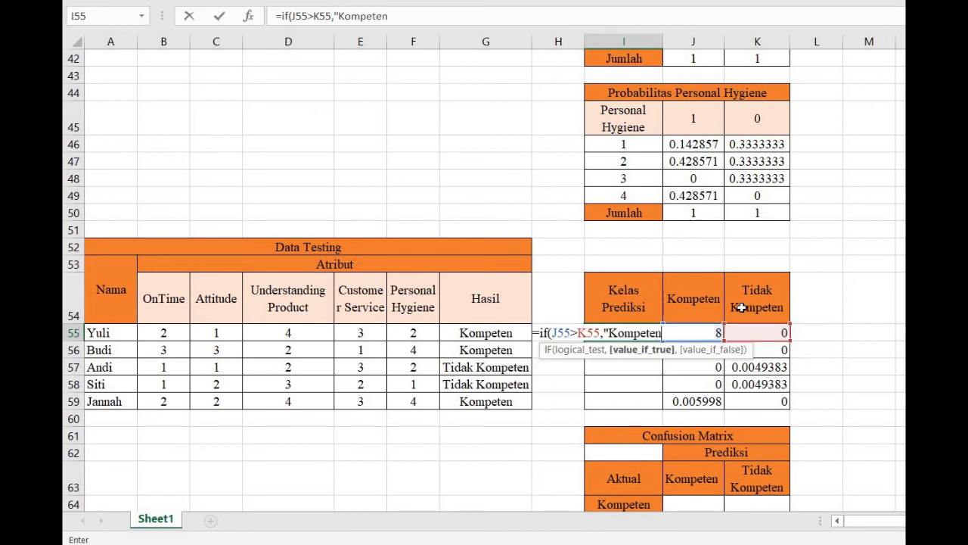
text(",)
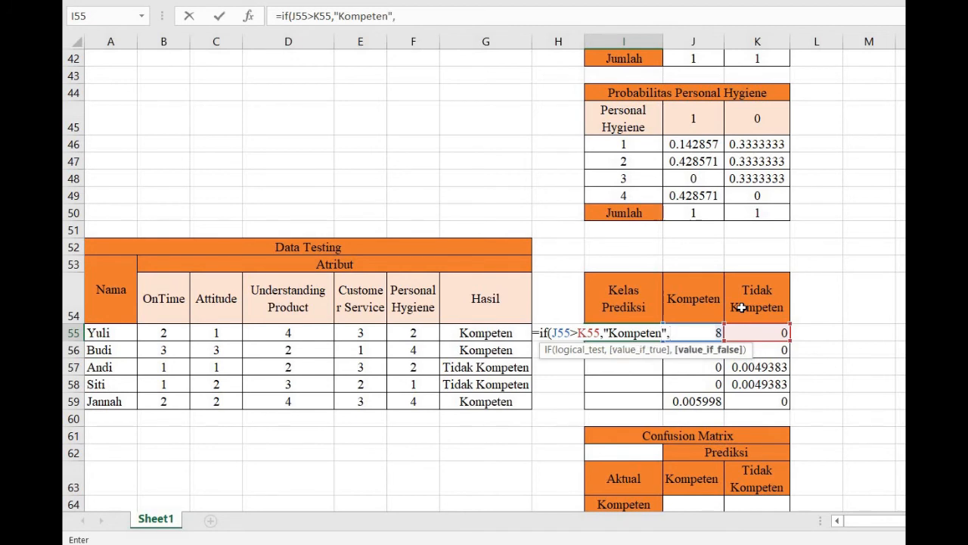
text("Tidak Kompeten)
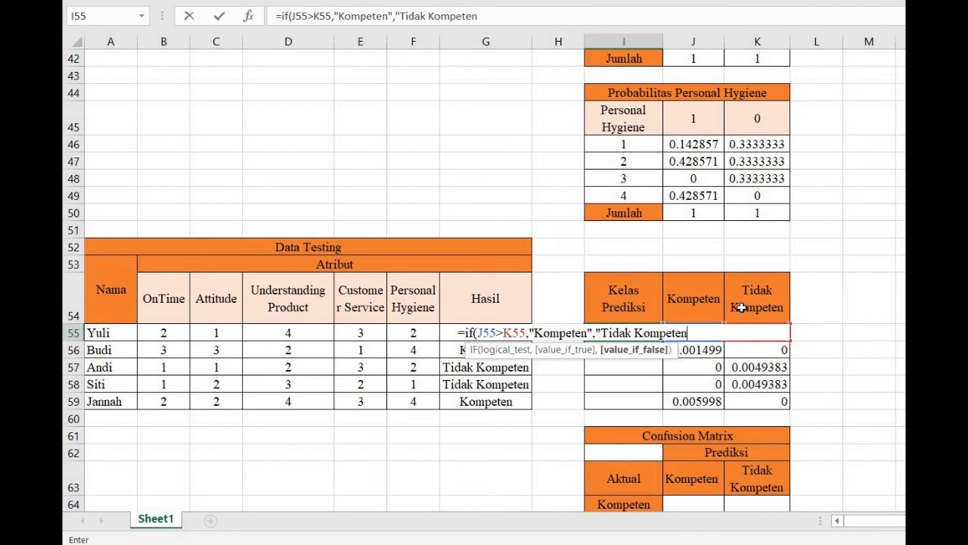
text("))
key(Return)
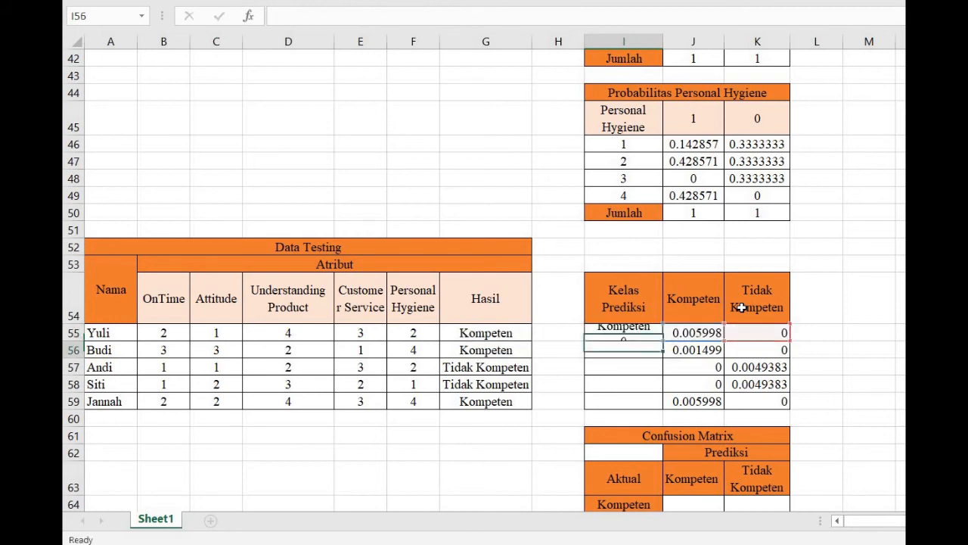
click(636, 331)
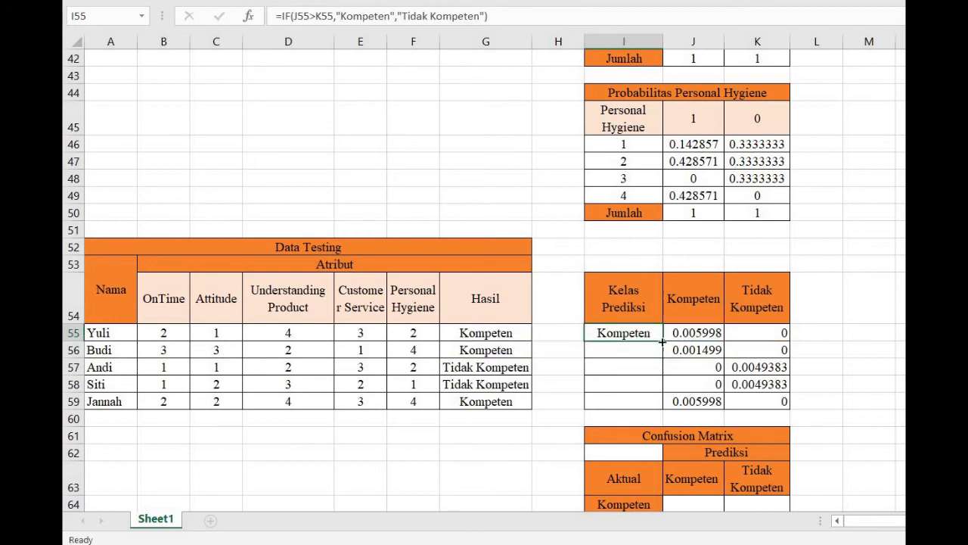
drag(662, 341, 663, 411)
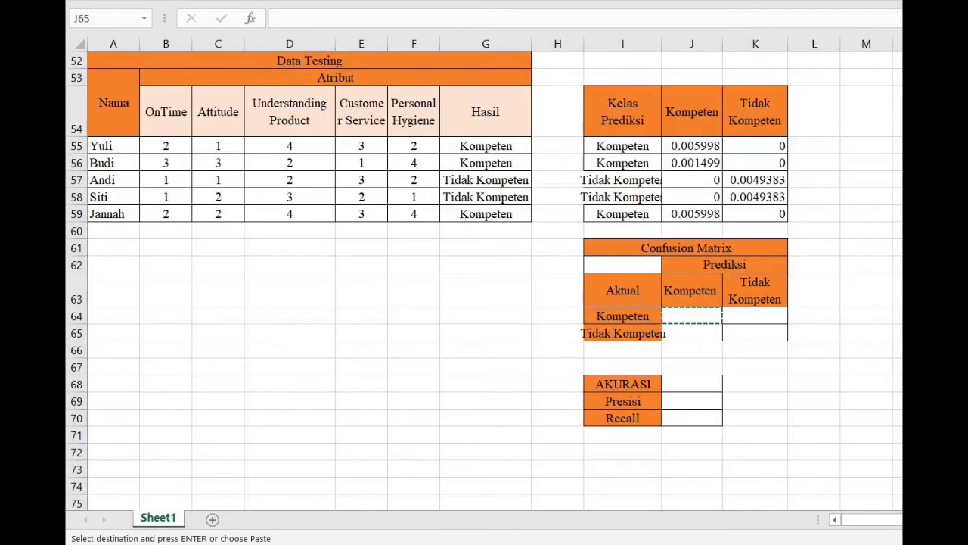
scroll(684, 246, up, 2)
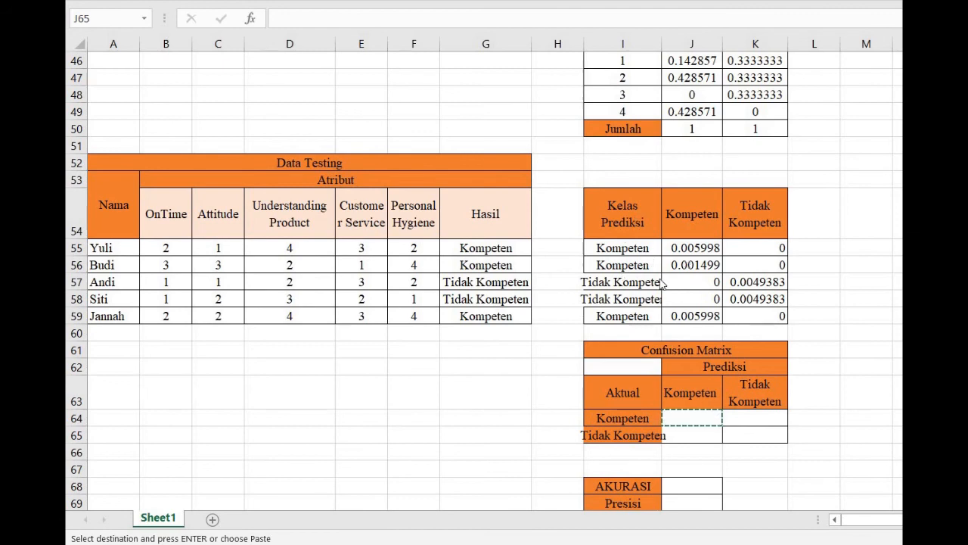
- In confusion matrix cell J64, begin a COUNTIFS formula matching the absolute Hasil range $G$55:$G$59 against I64
scroll(660, 280, down, 1)
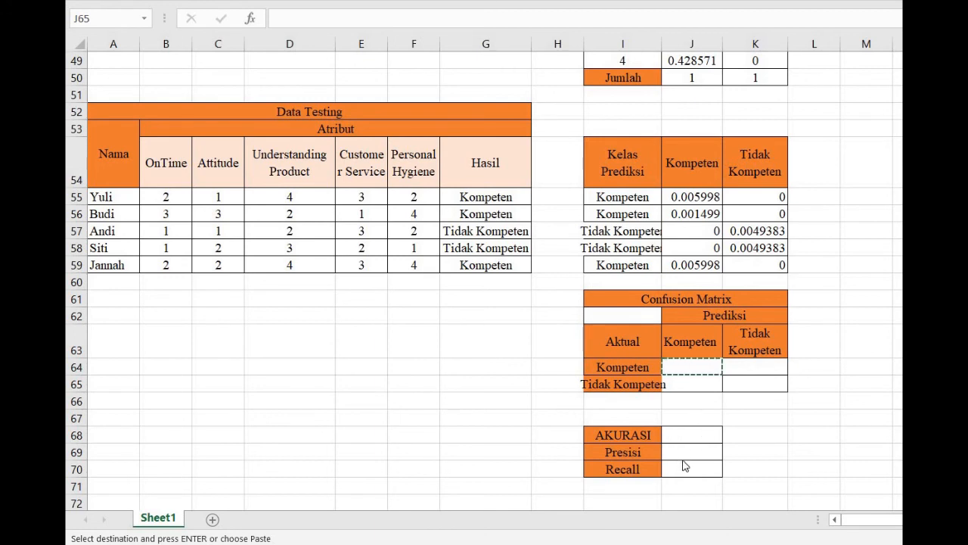
click(676, 366)
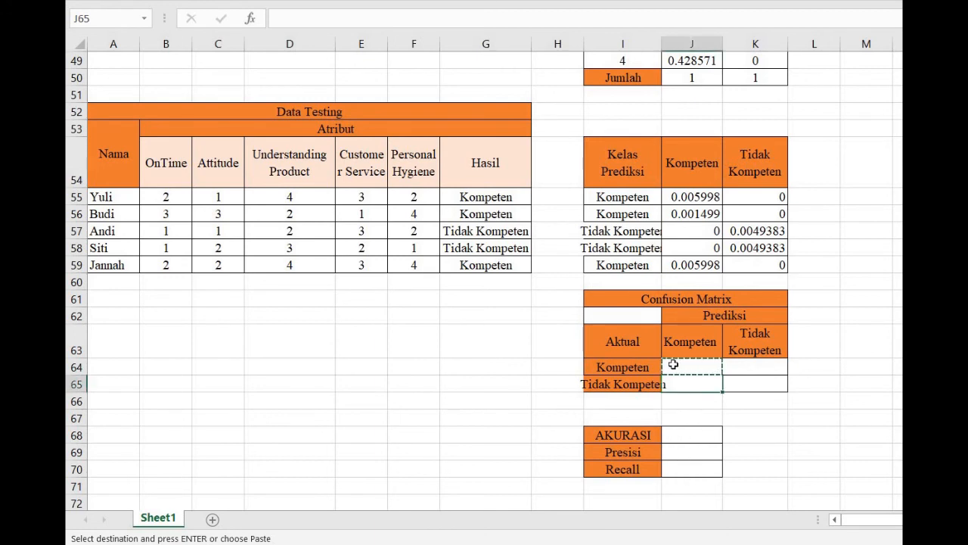
double_click(696, 367)
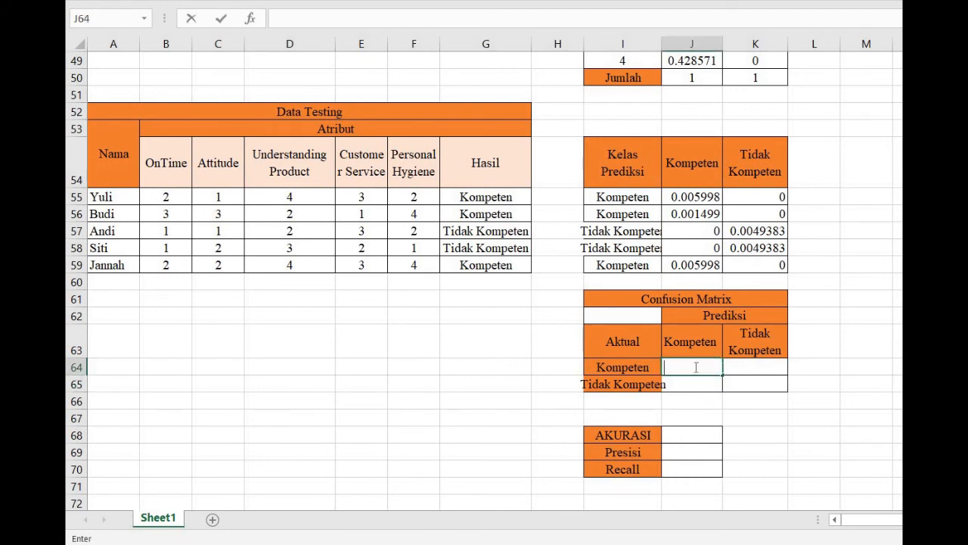
text(=countif)
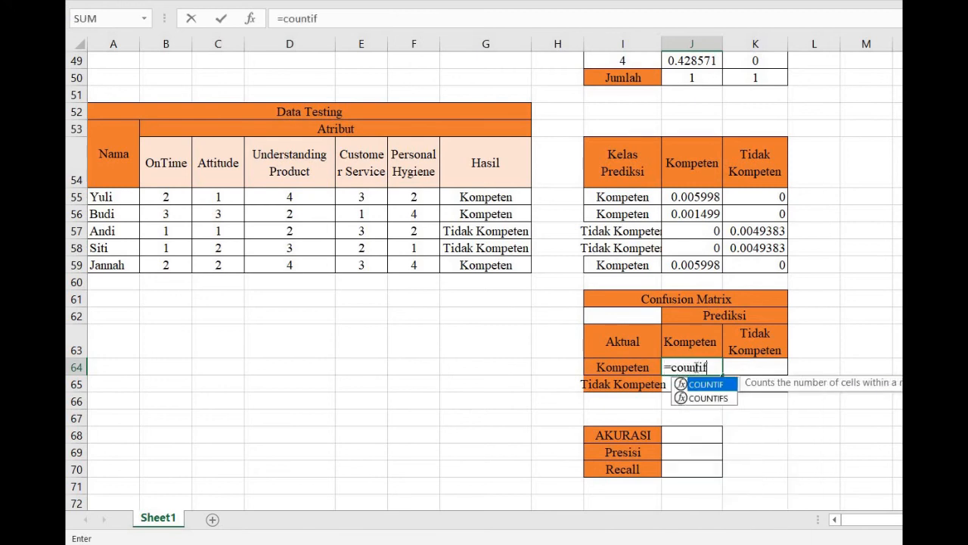
text(s()
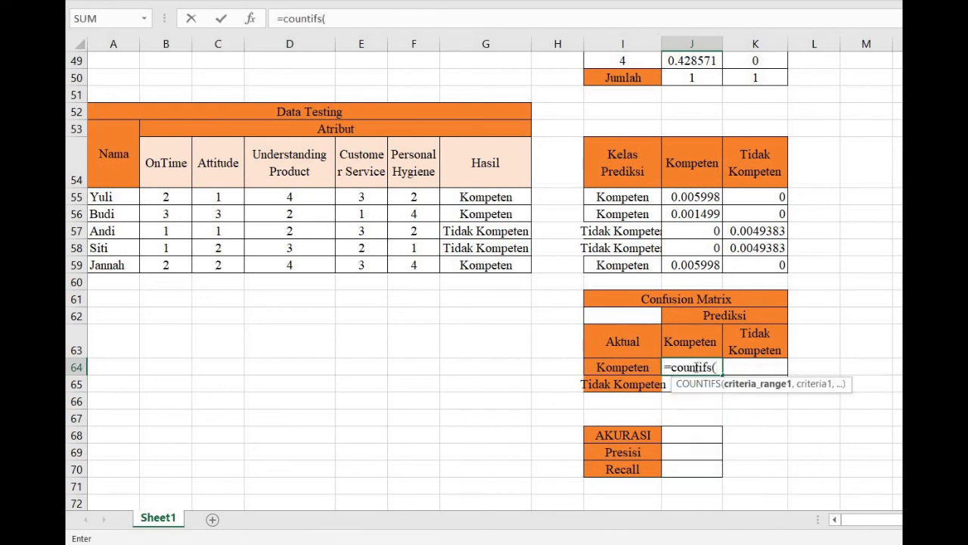
drag(492, 198, 500, 262)
key(F4)
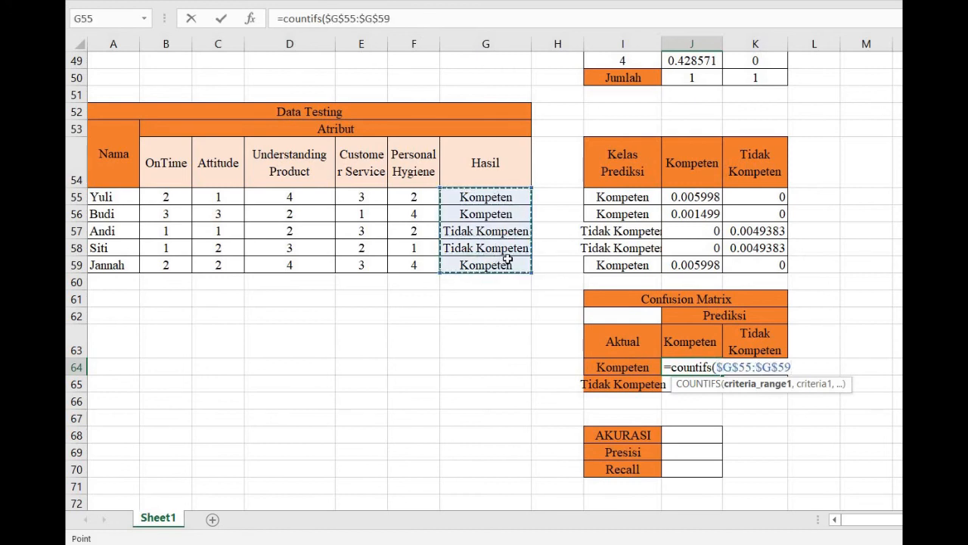
text(,)
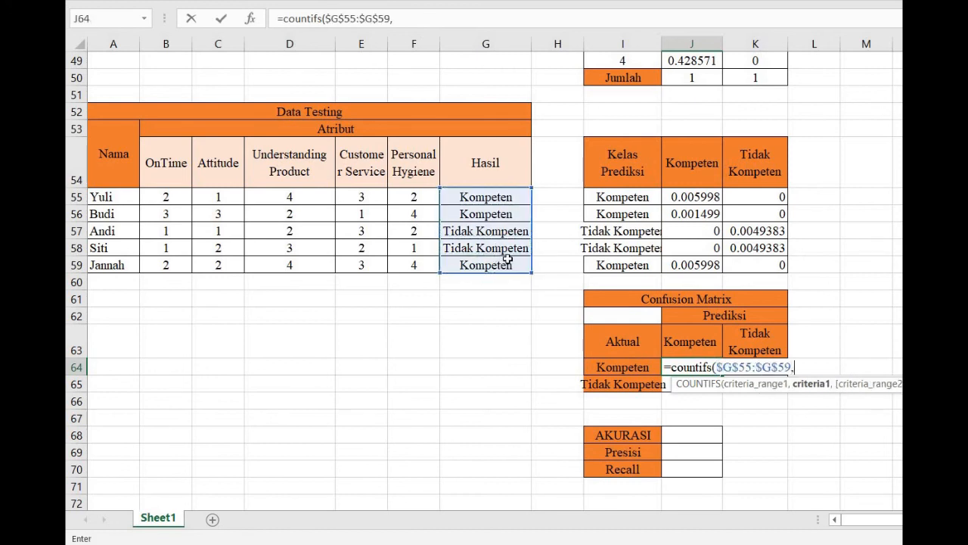
click(630, 365)
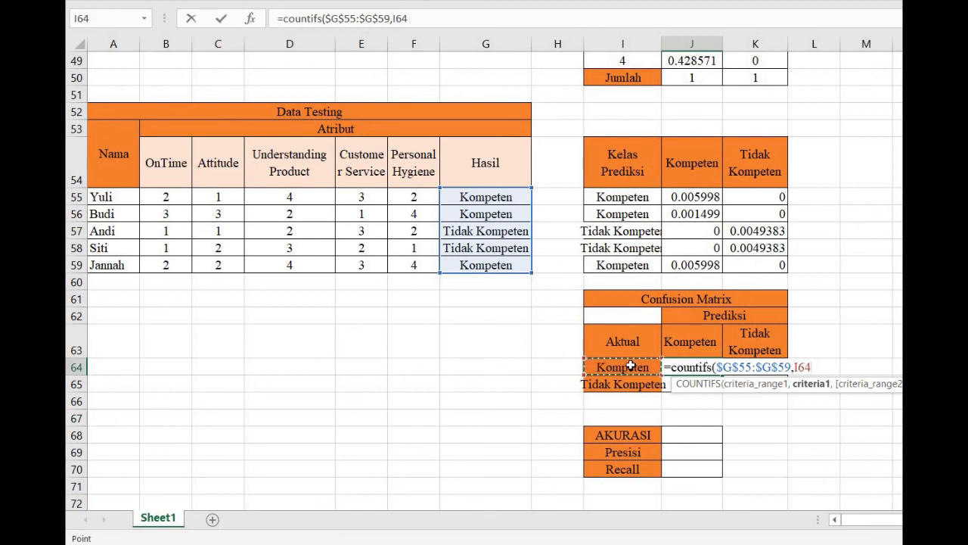
- Complete the J64 COUNTIFS with the absolute Kelas Prediksi range $I$55:$I$59 matched against the Kompeten header J63
text(,)
drag(632, 195, 648, 264)
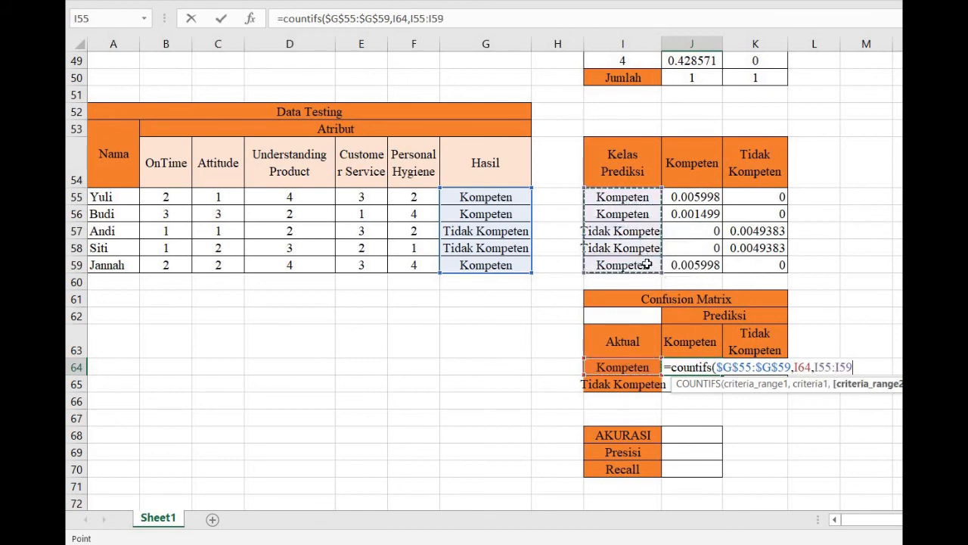
key(F4)
text(,)
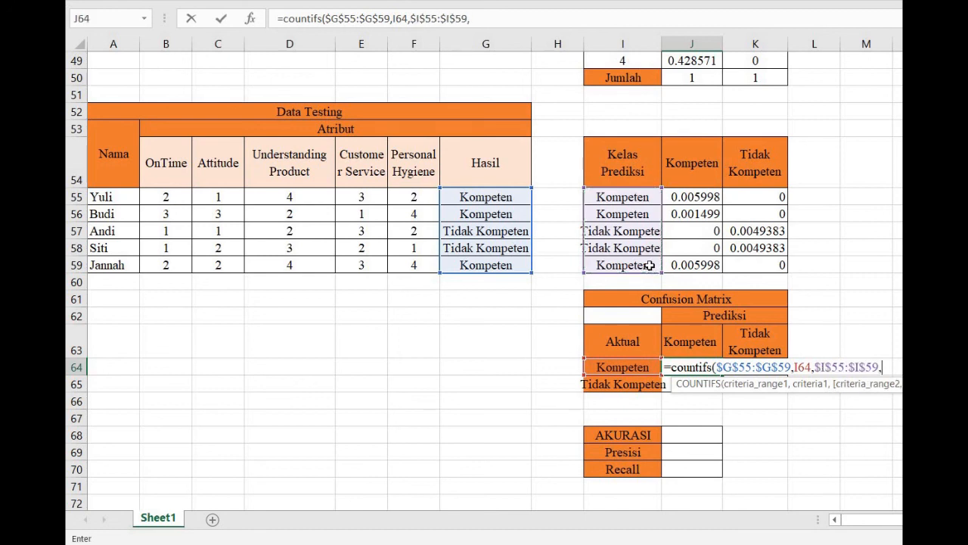
click(709, 344)
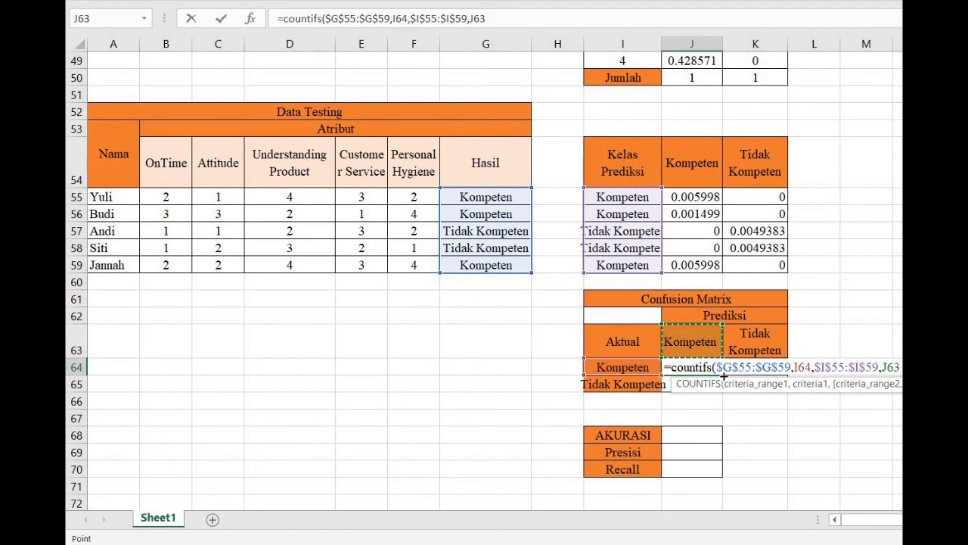
key(Return)
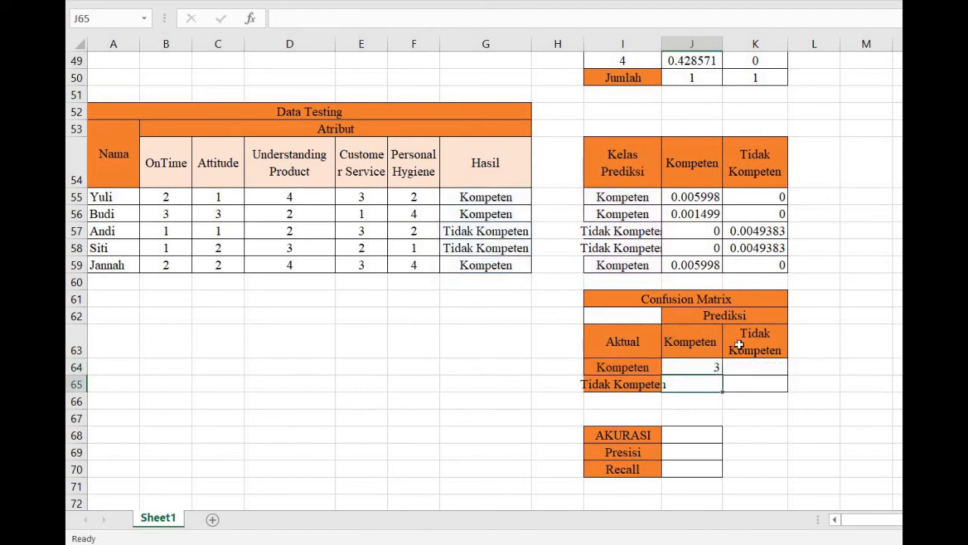
click(715, 368)
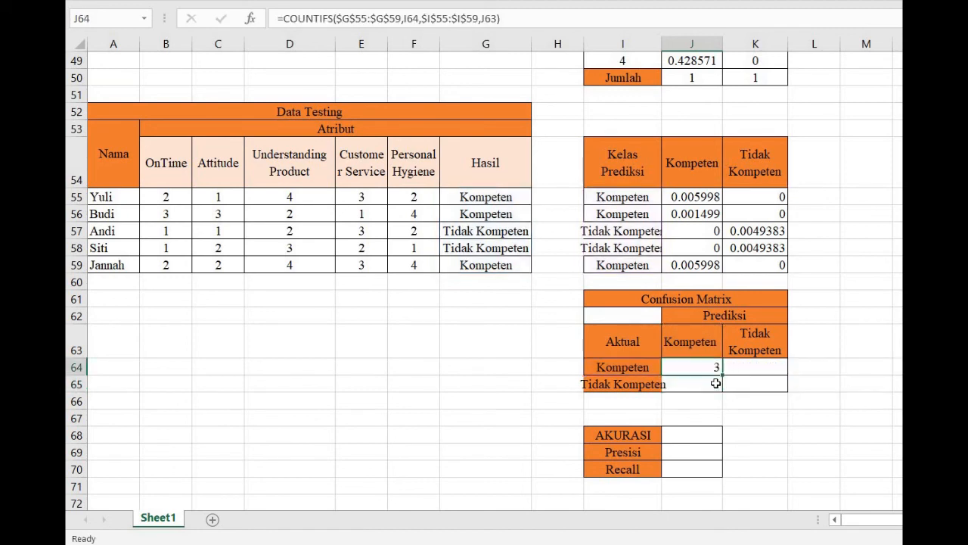
- In cell J65, begin a COUNTIFS formula matching the absolute Hasil range $G$55:$G$59 against the Tidak Kompeten label I65
click(716, 384)
double_click(717, 384)
text(=countifs)
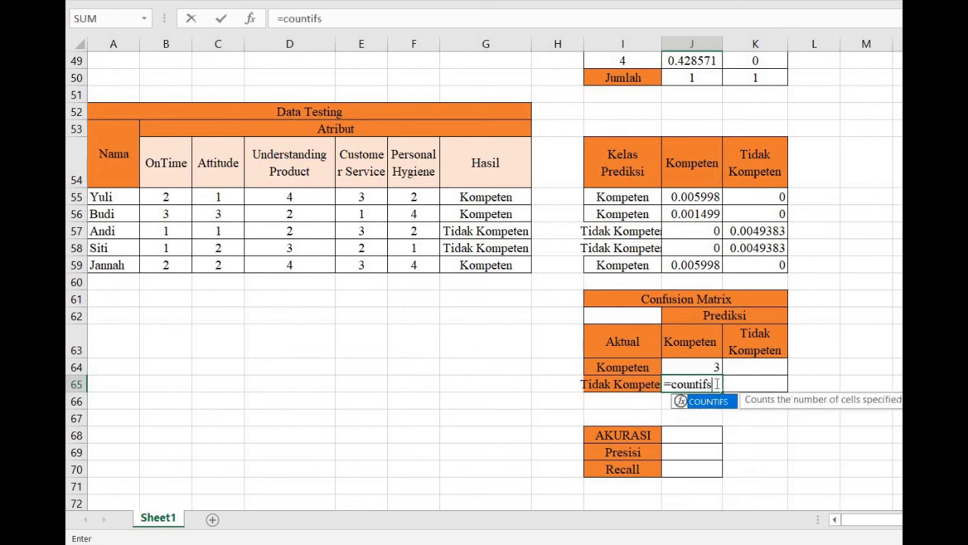
text(()
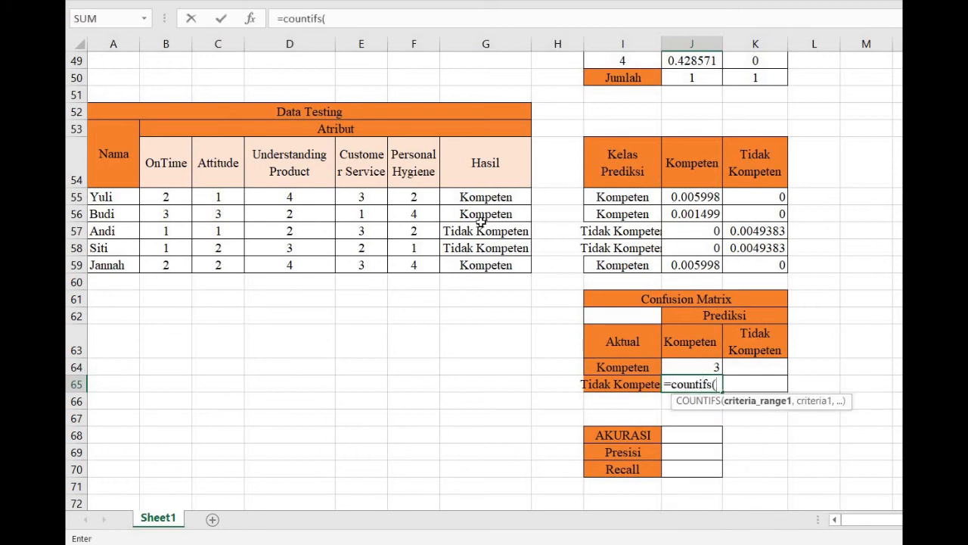
drag(478, 195, 494, 264)
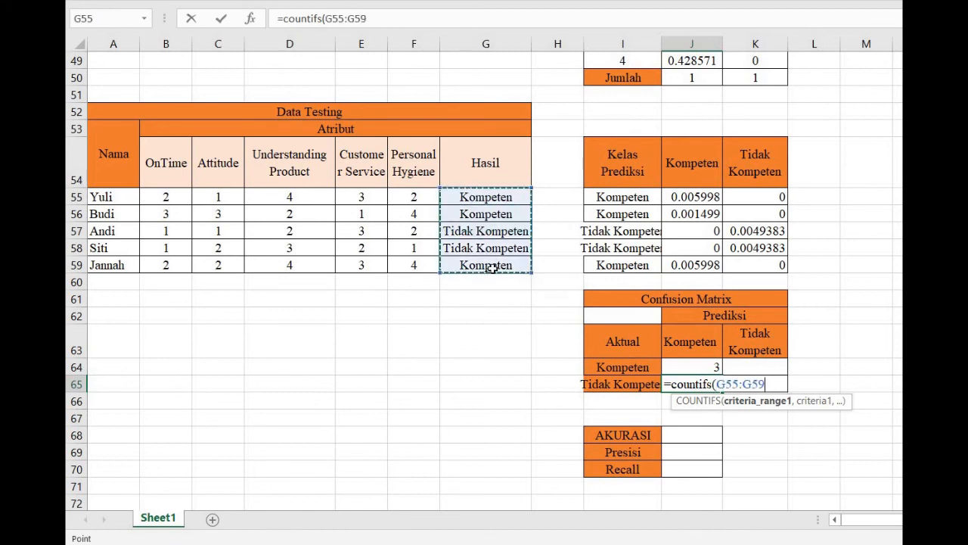
key(F4)
text(,)
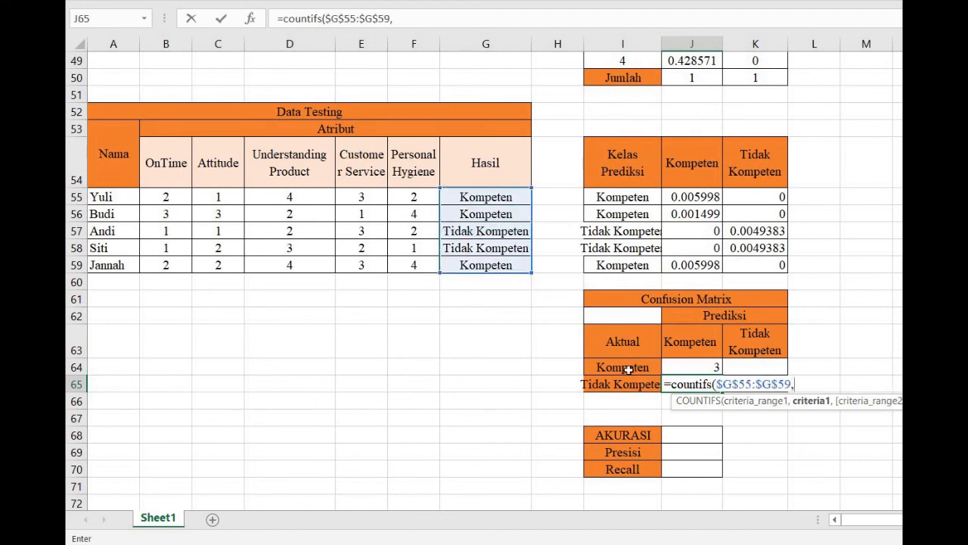
click(643, 385)
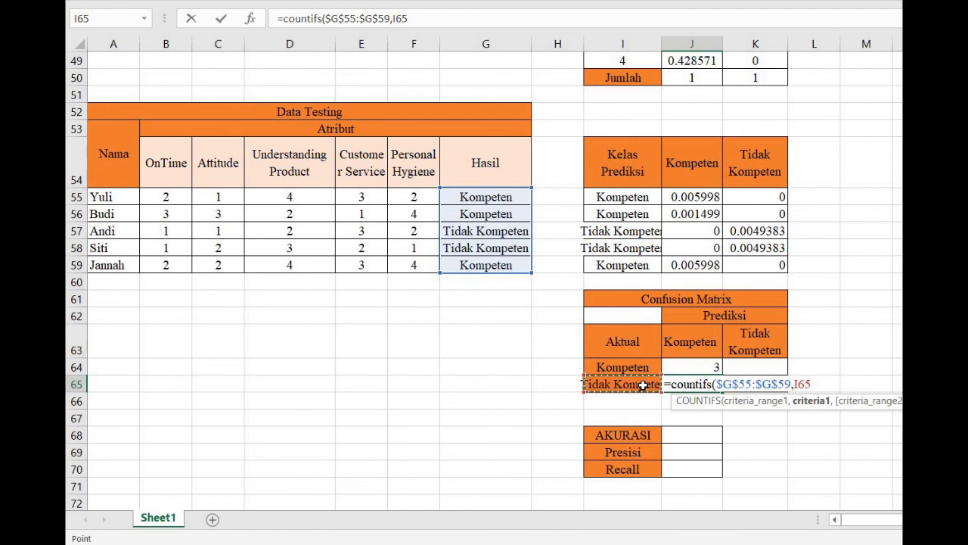
- Complete the J65 COUNTIFS with the absolute Kelas Prediksi range $I$55:$I$59 matched against J63
text(,)
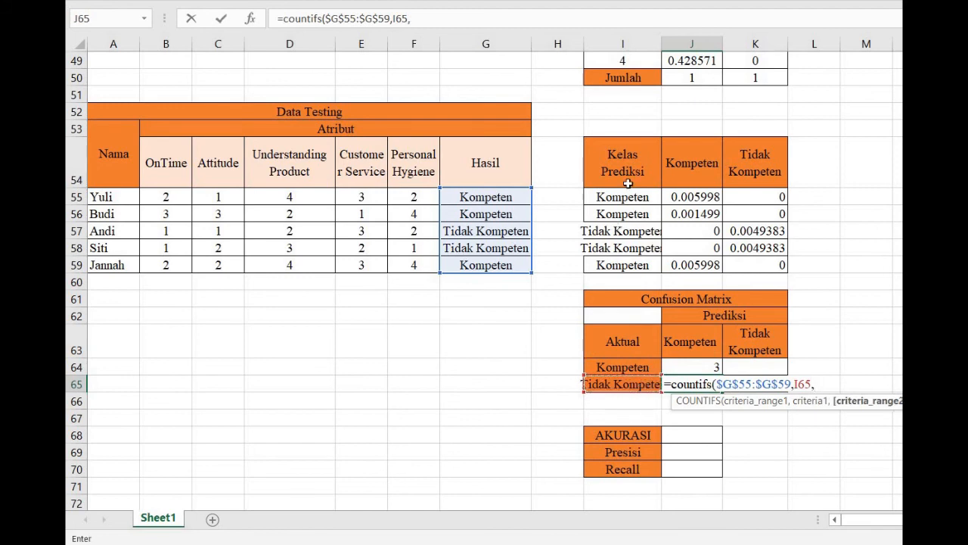
drag(628, 197, 644, 263)
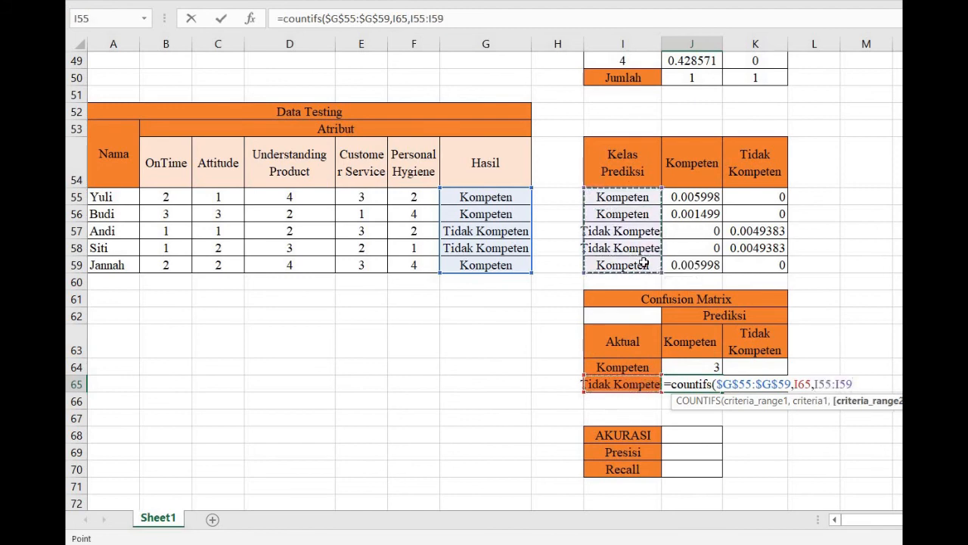
key(F4)
text(,)
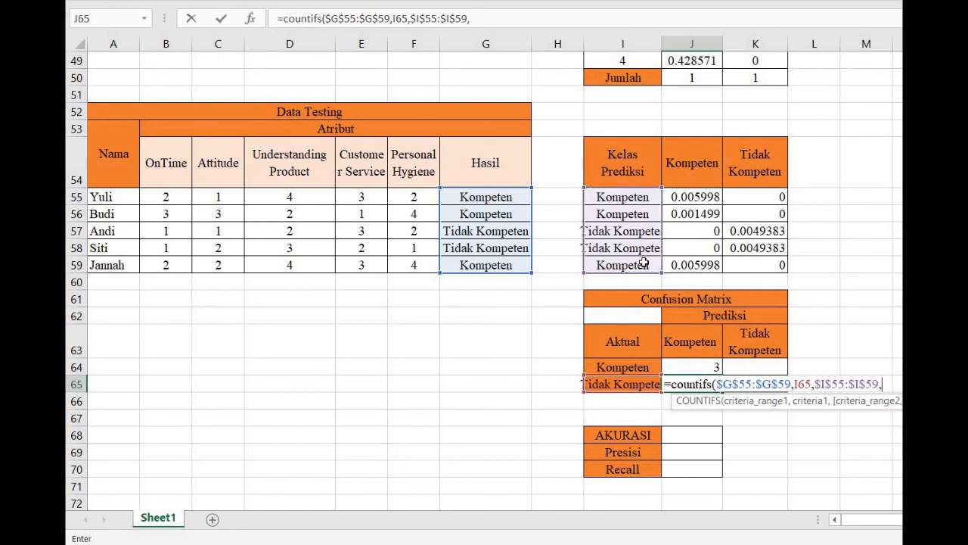
click(710, 345)
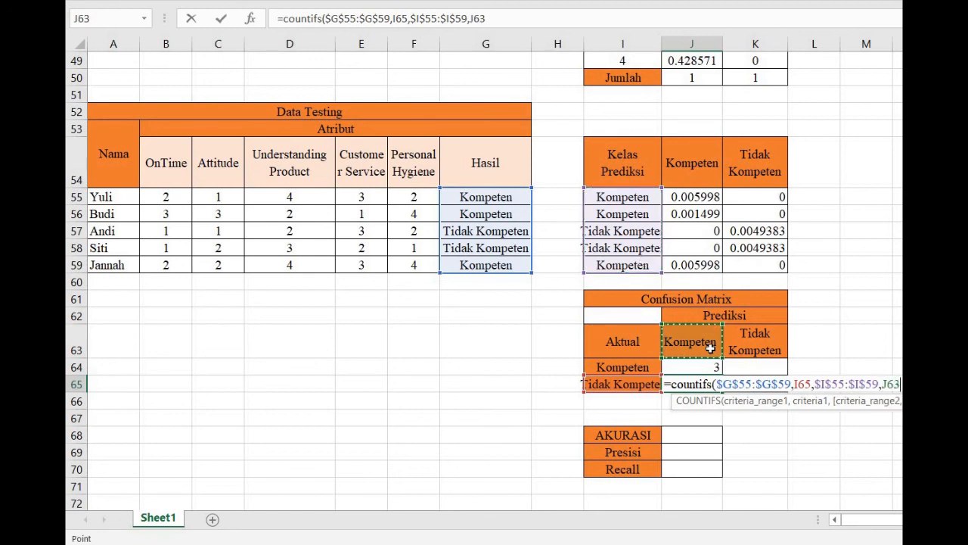
text())
key(Return)
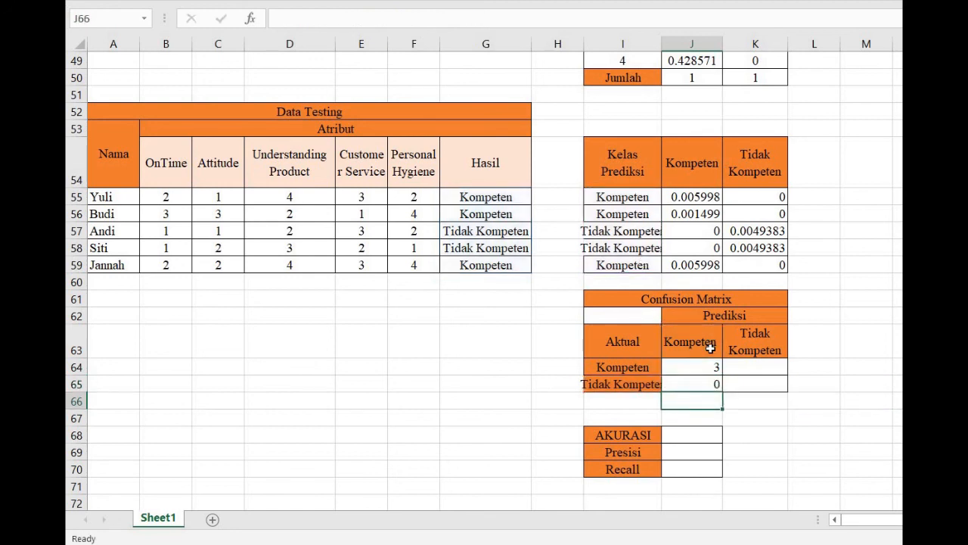
- In cell K64, begin a COUNTIFS formula matching the absolute Hasil range $G$55:$G$59 against the Kompeten label I64
click(767, 367)
text(=)
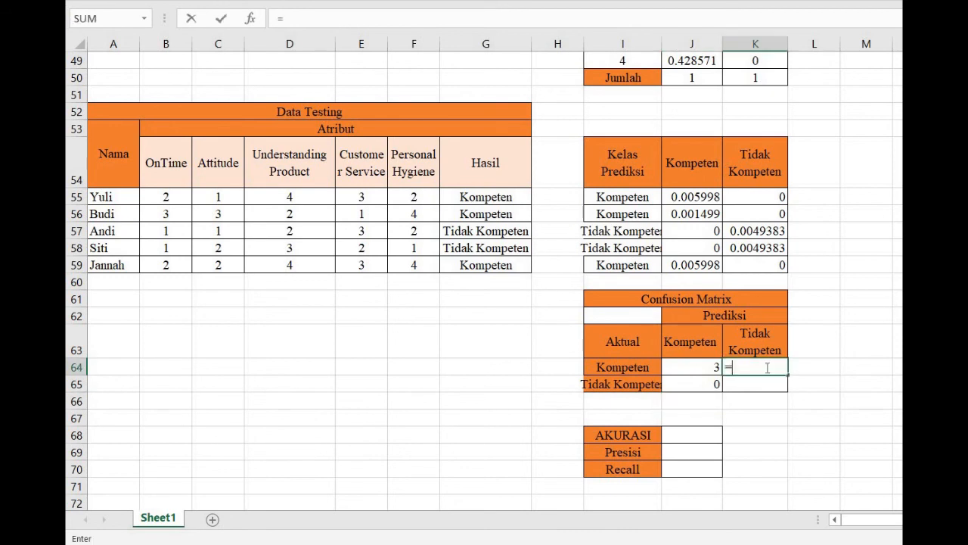
text(countifs()
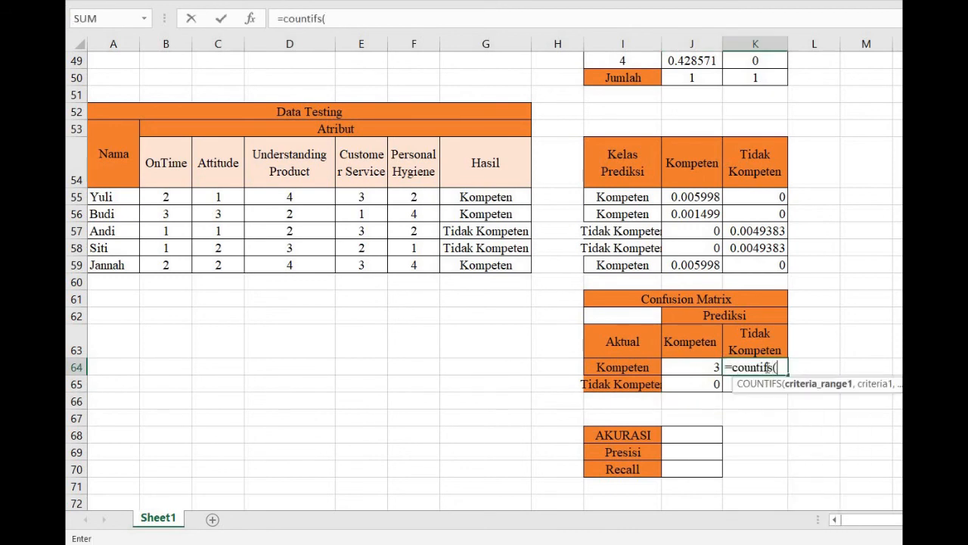
drag(503, 196, 504, 265)
key(F4)
text(,)
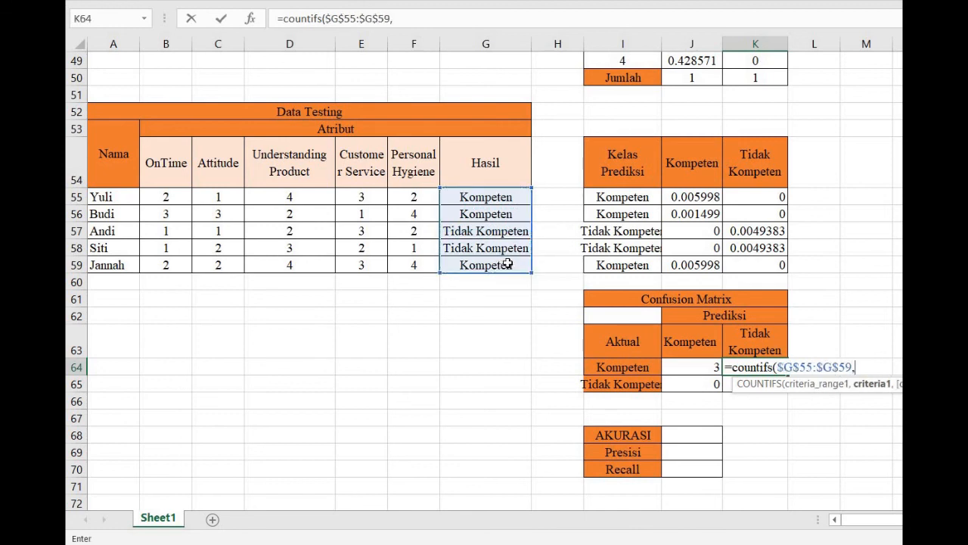
click(640, 368)
- Complete the K64 COUNTIFS with the absolute Kelas Prediksi range $I$55:$I$59 matched against the Tidak Kompeten header K63
text(,)
drag(638, 200, 643, 265)
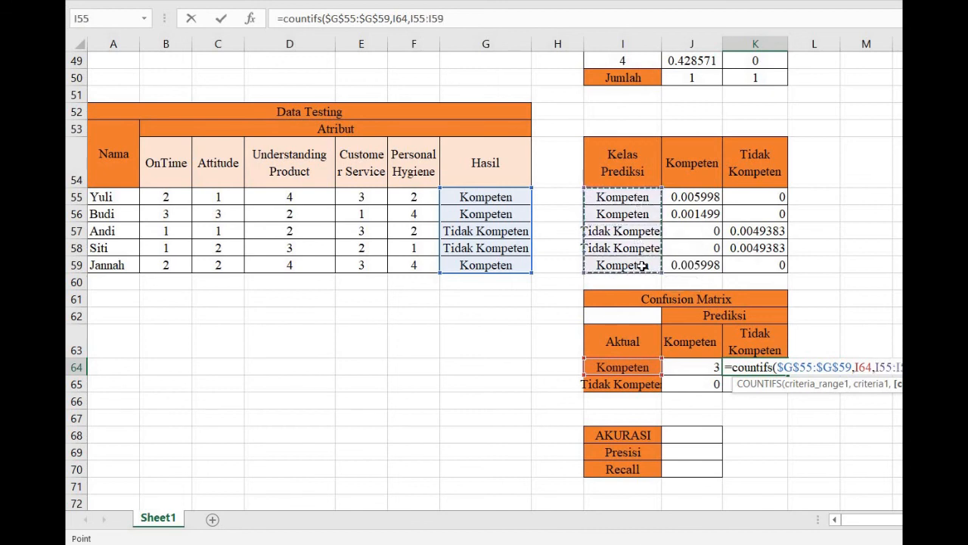
key(F4)
text(,)
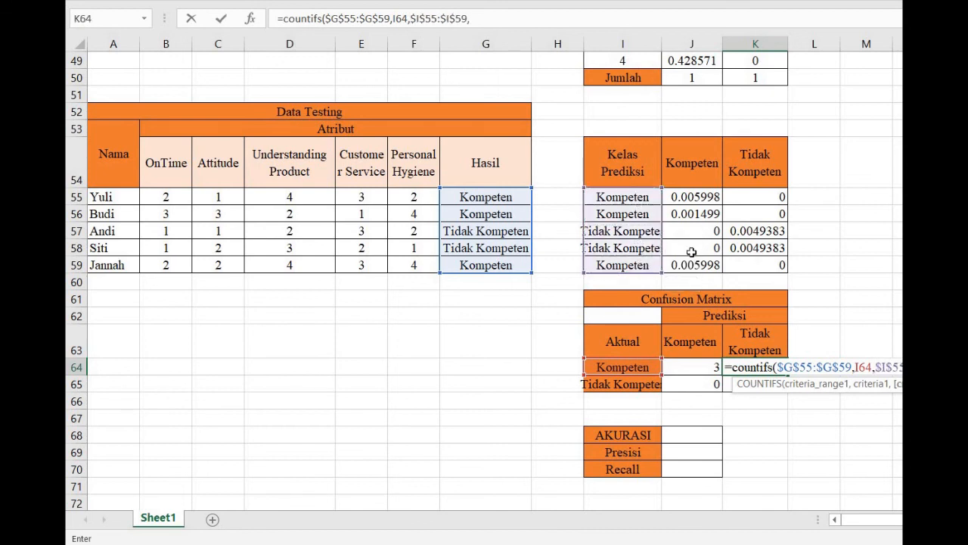
click(760, 344)
key(Return)
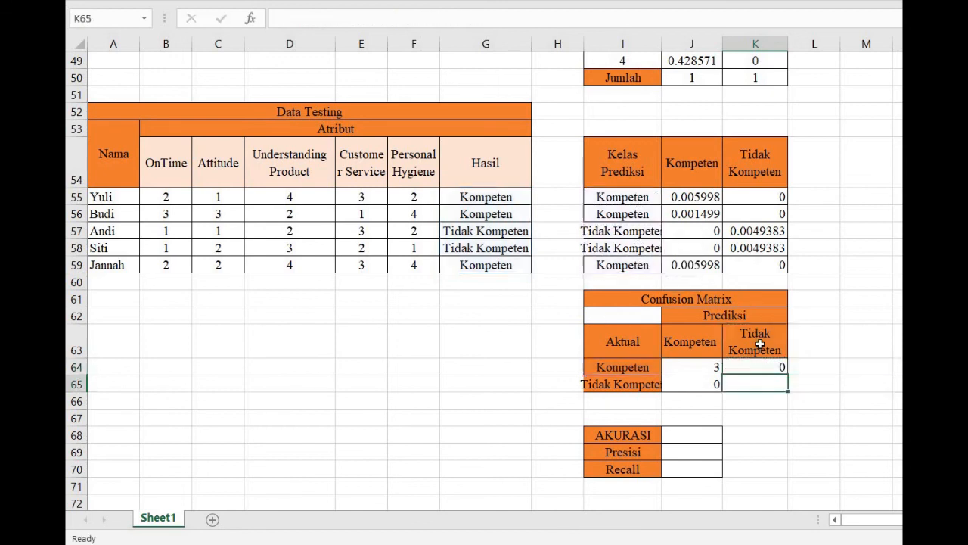
- In cell K65, begin a COUNTIFS formula matching the absolute Hasil range $G$55:$G$59 against I65
text(=)
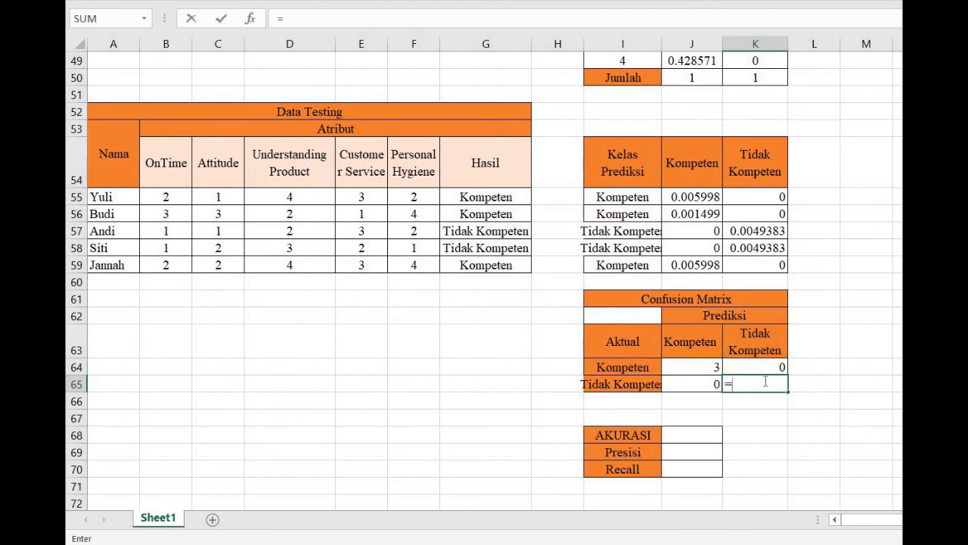
text(countifs()
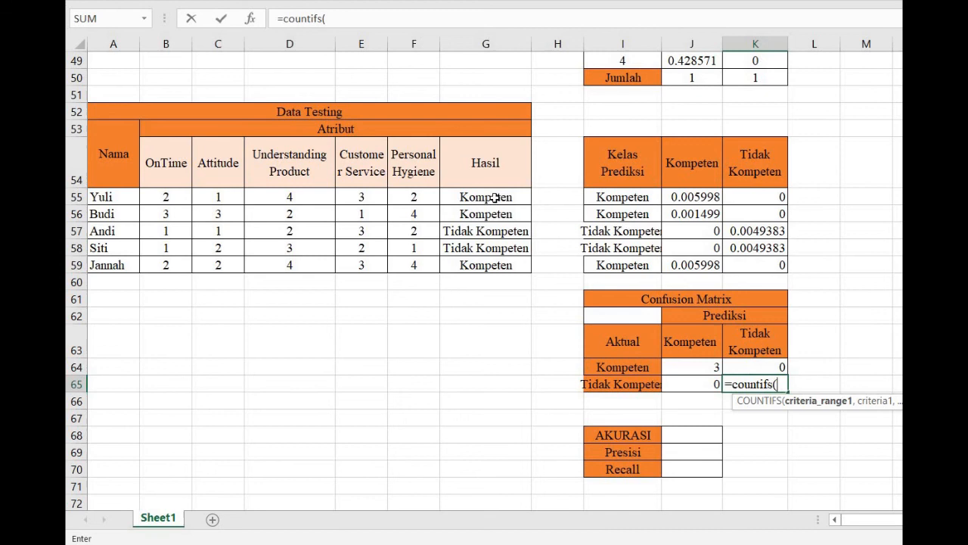
drag(494, 198, 500, 262)
key(F4)
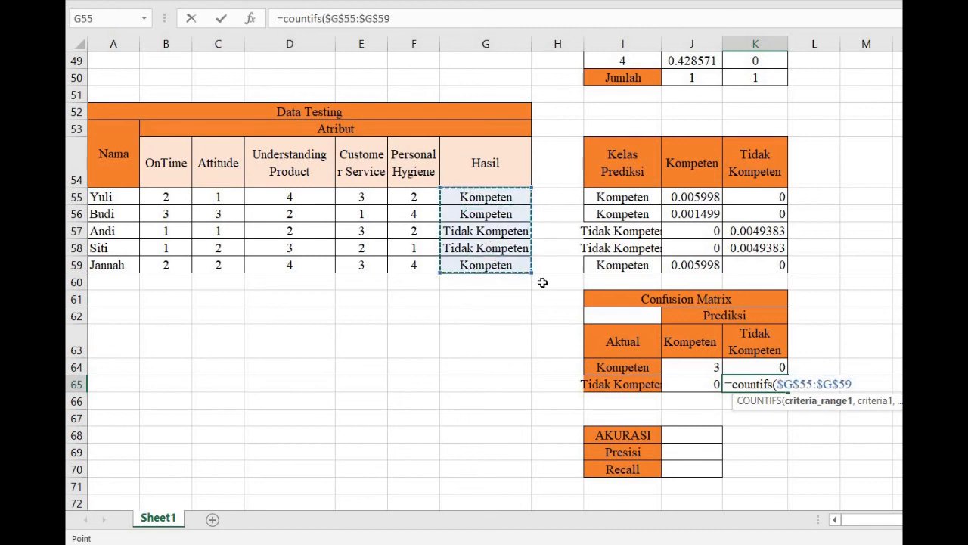
text(,)
click(641, 382)
- Complete the K65 COUNTIFS with criterion I65 and the absolute Kelas Prediksi range $I$55:$I$59 matched against the Tidak Kompeten header K63
text(,)
click(624, 198)
drag(638, 237, 634, 265)
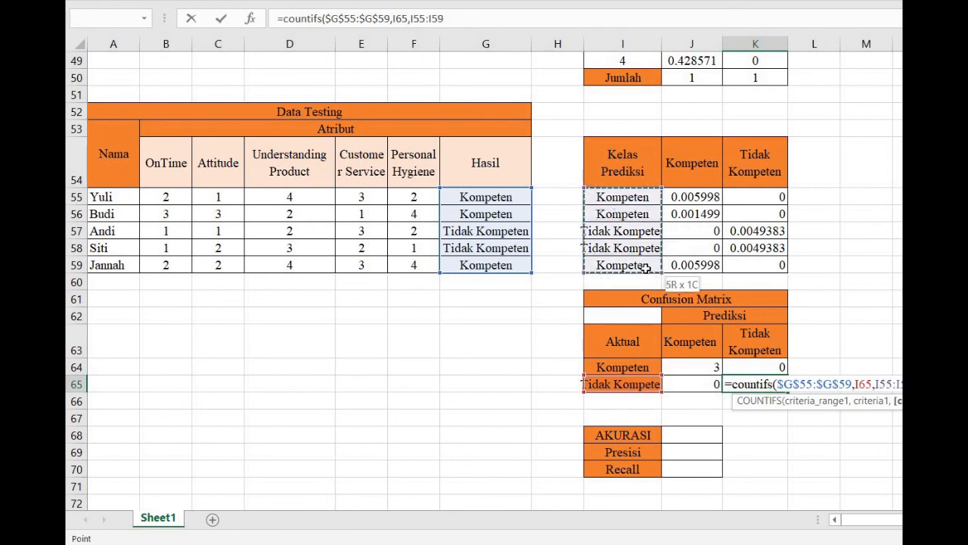
key(F4)
text(,)
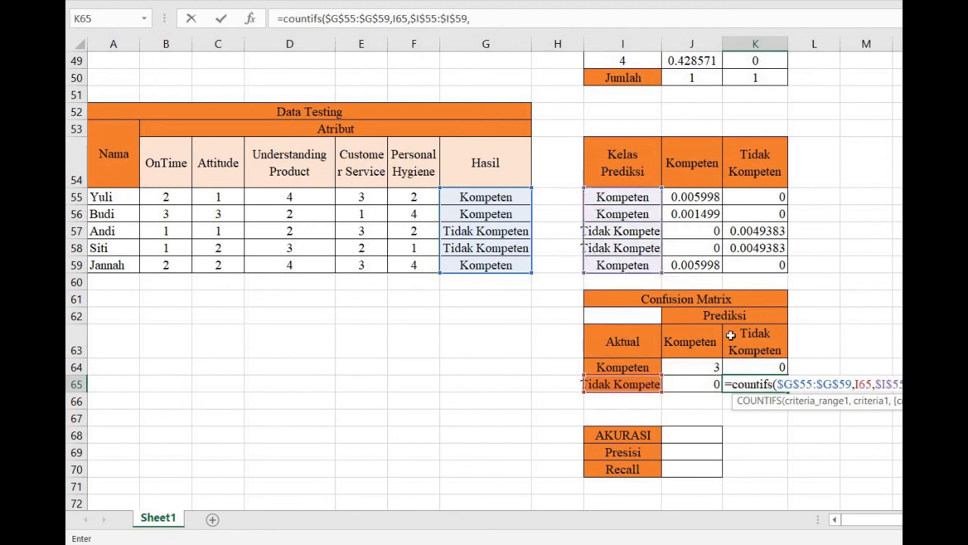
click(745, 342)
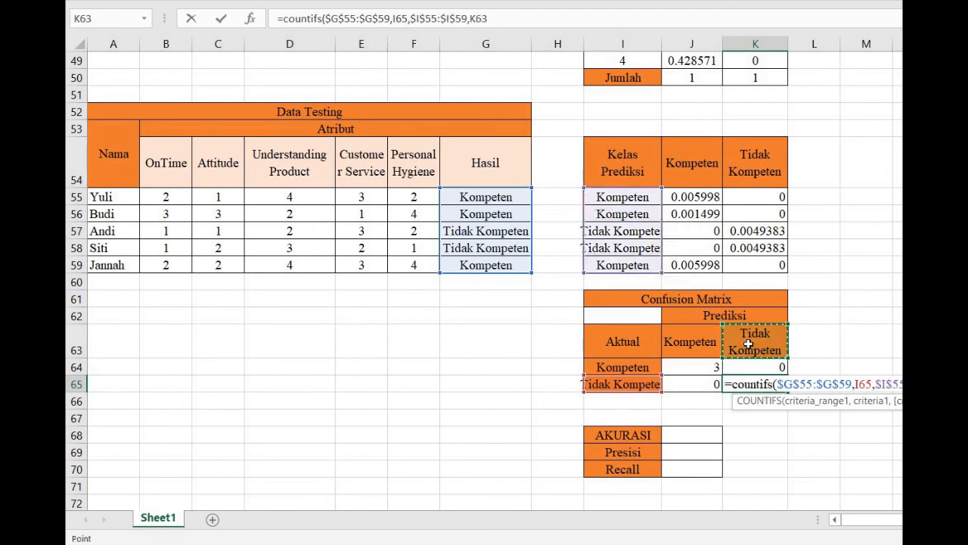
text())
key(Return)
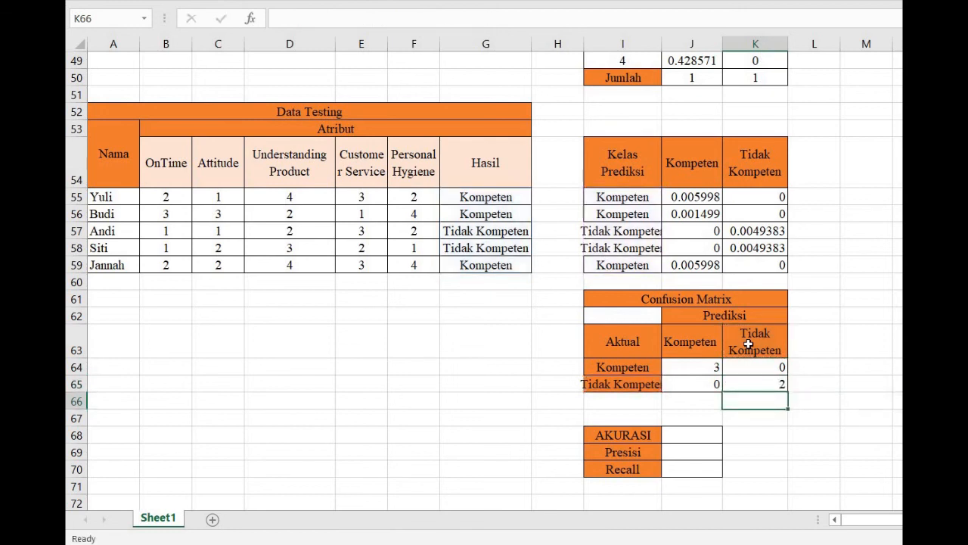
click(710, 369)
click(713, 384)
click(741, 384)
click(708, 364)
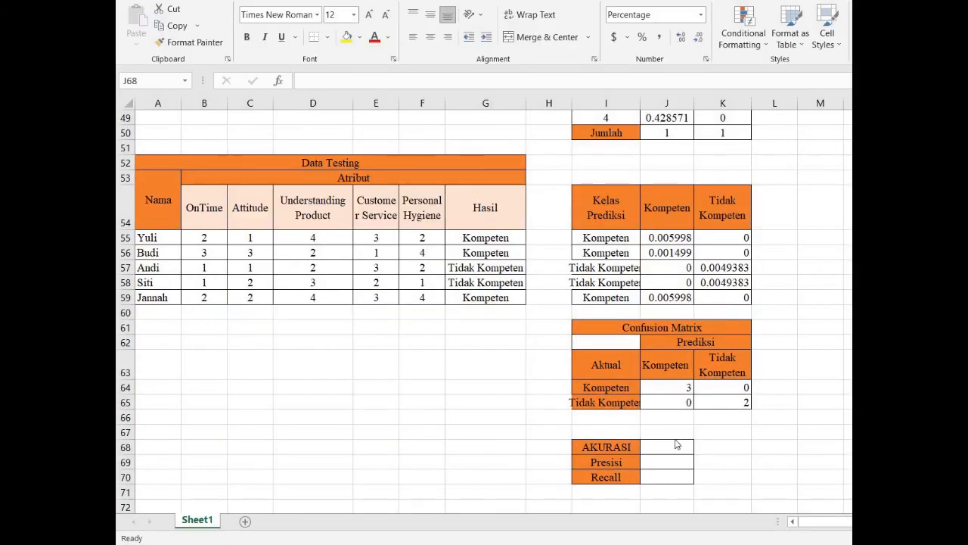
click(654, 453)
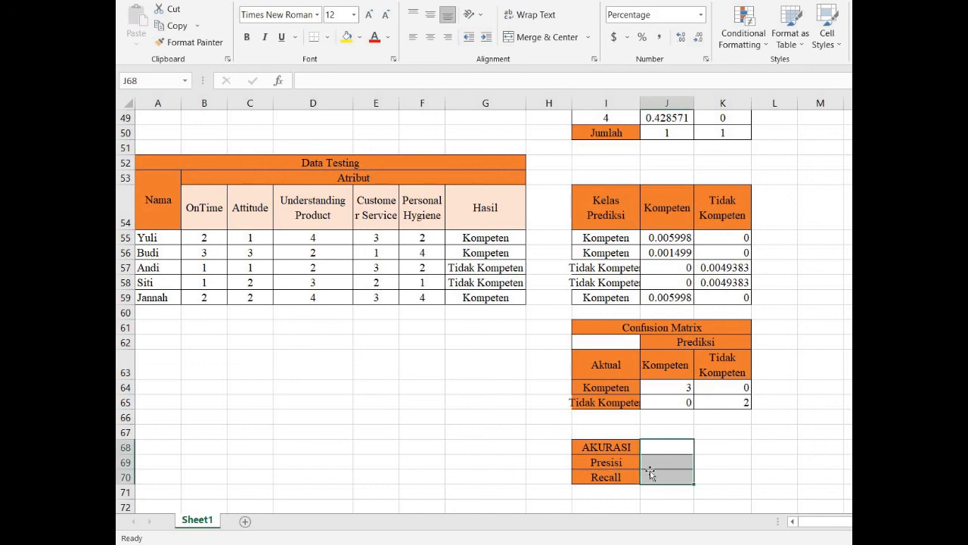
click(660, 474)
- Calculate AKURASI in J68 with the formula =(J64+K65)/SUM(J64:K65)
click(659, 448)
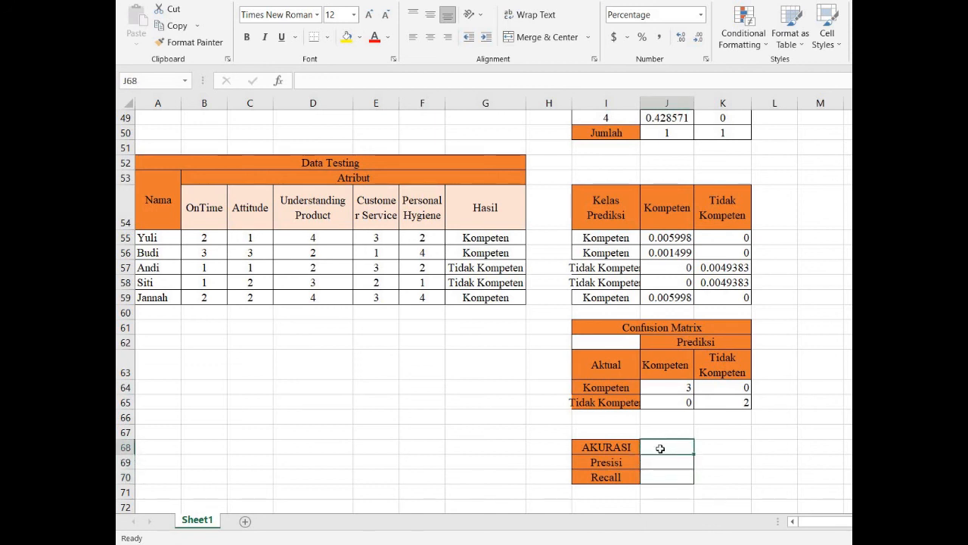
text(=()
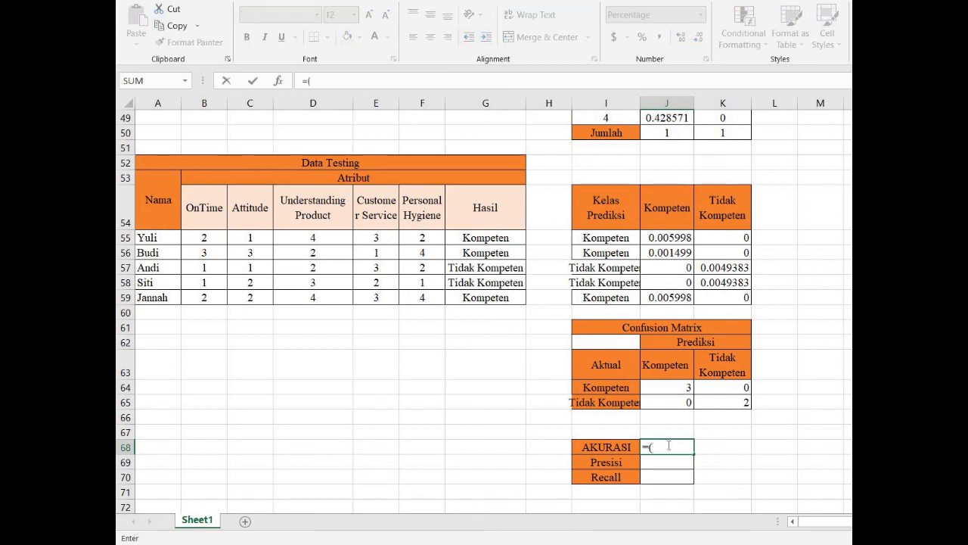
click(681, 387)
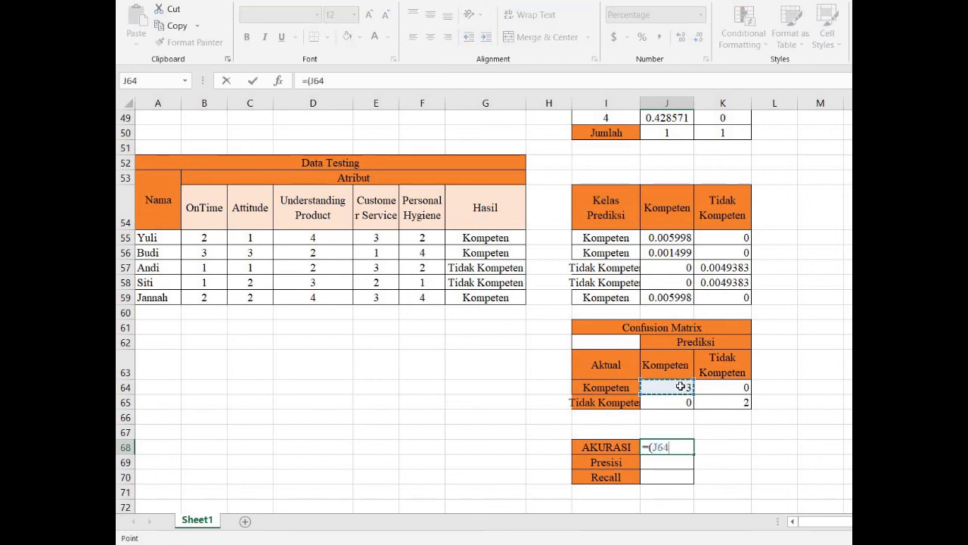
text(+)
click(714, 402)
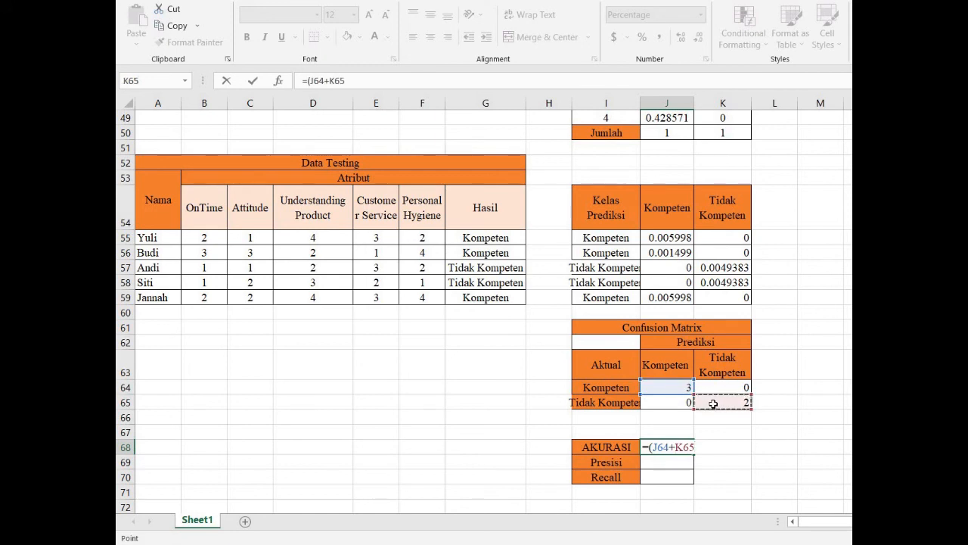
text()/sum()
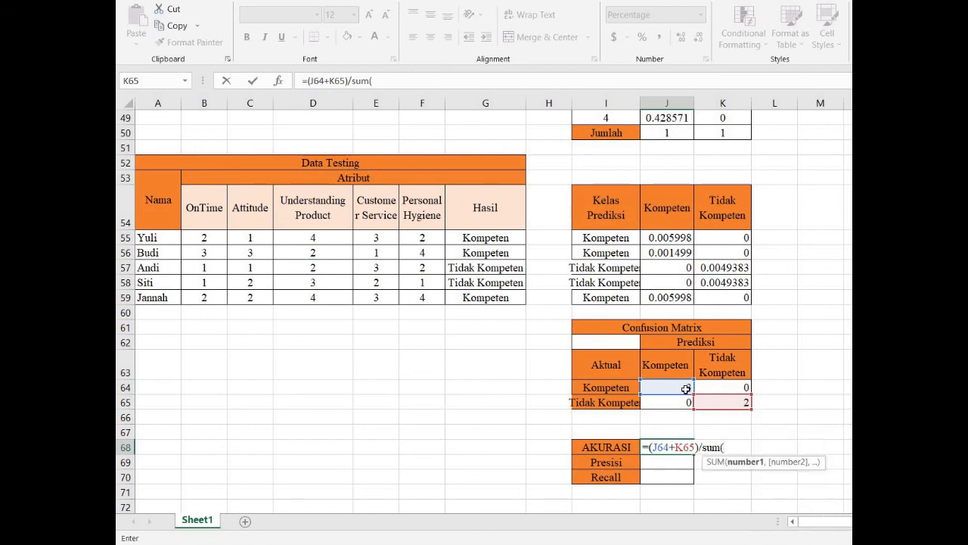
drag(668, 387, 700, 401)
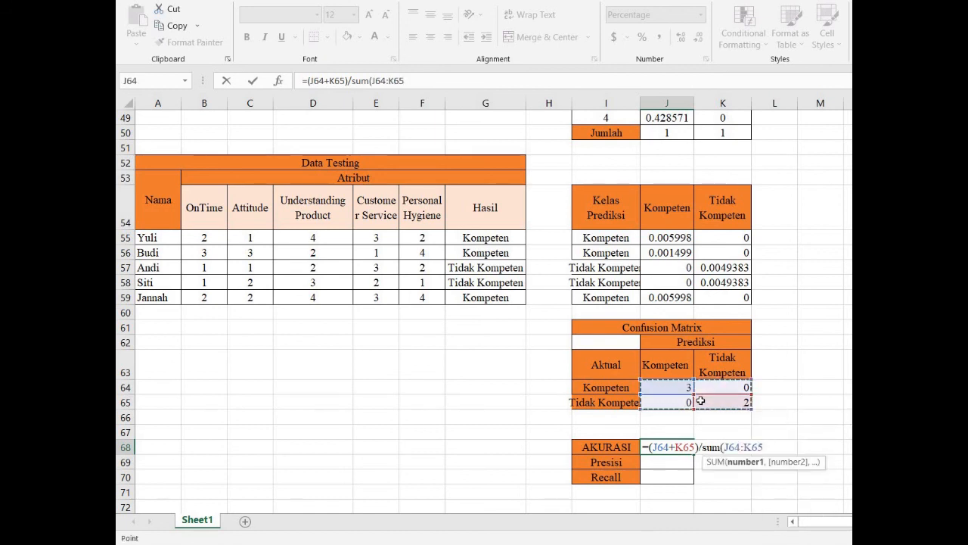
text())
key(Return)
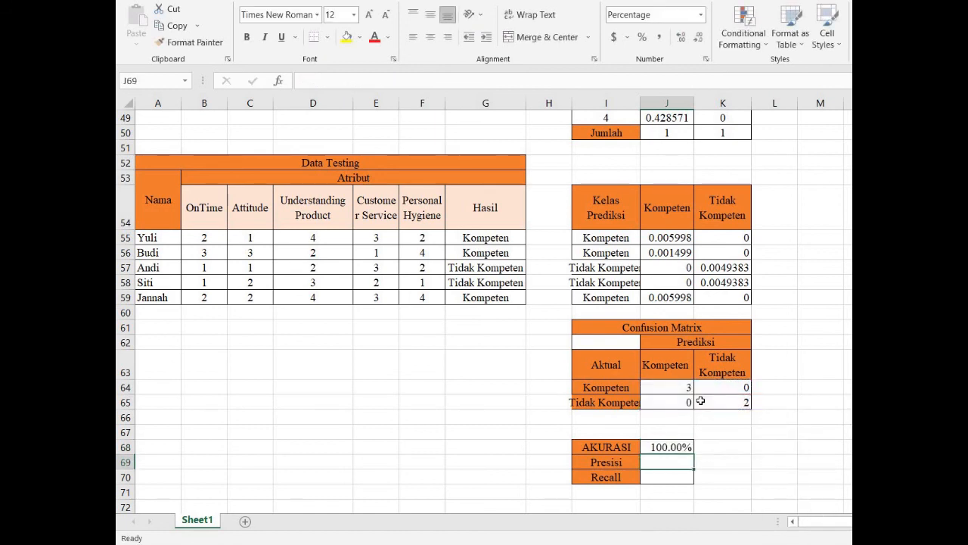
click(671, 447)
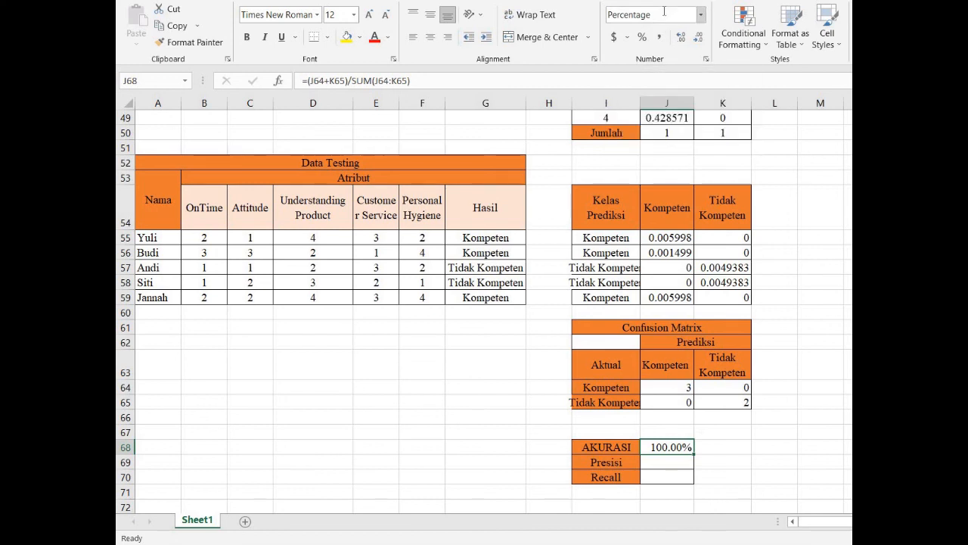
- In the Presisi cell J69, begin a formula dividing the sum of the correct predictions, (J64+K65)
click(664, 463)
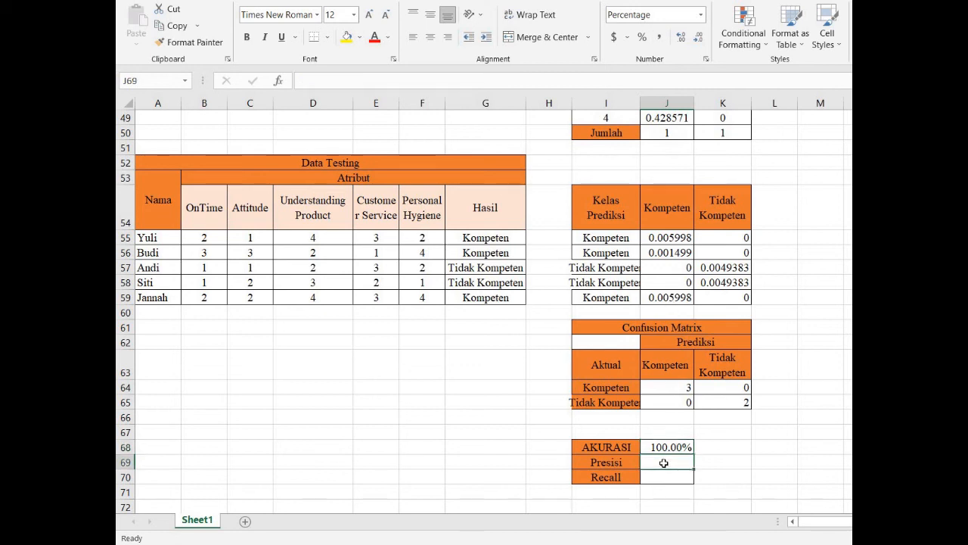
text(=)
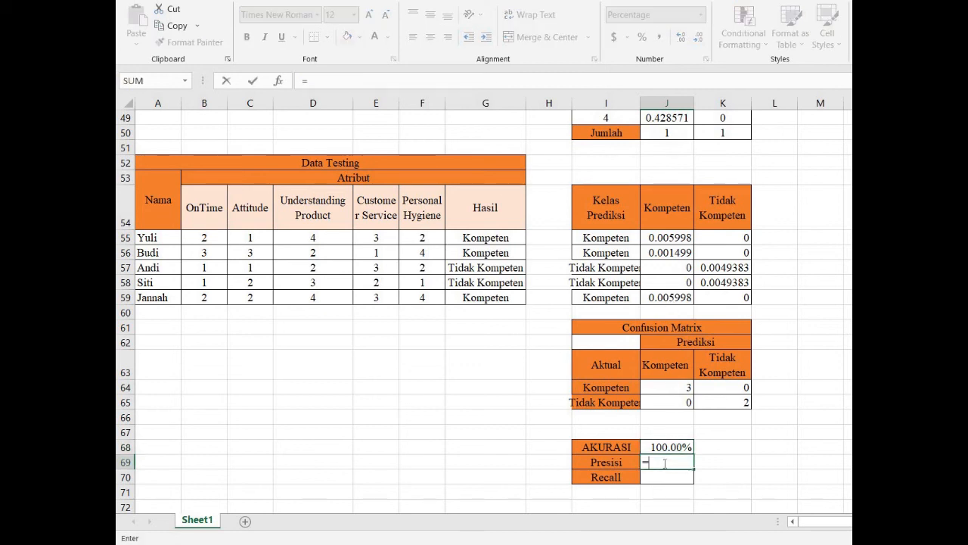
text(()
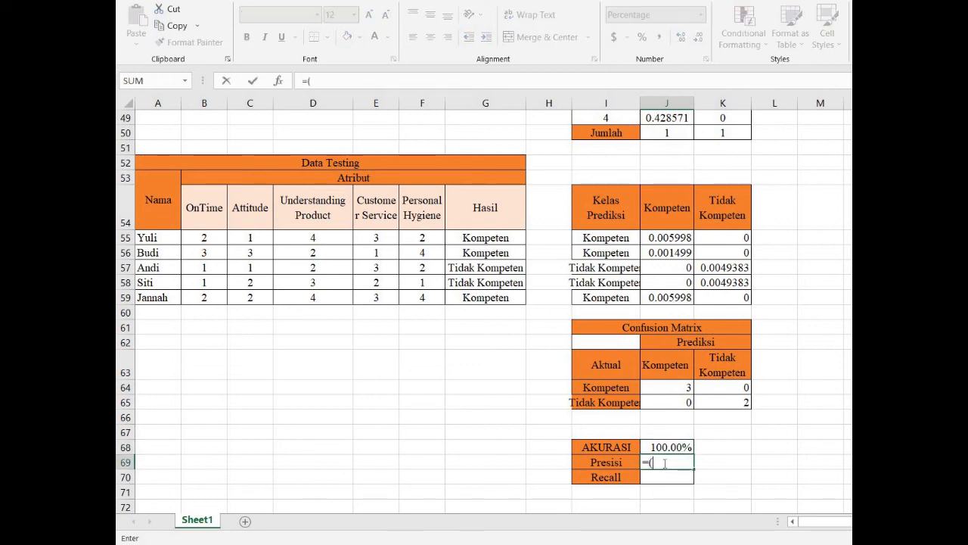
click(673, 388)
text(+)
click(712, 407)
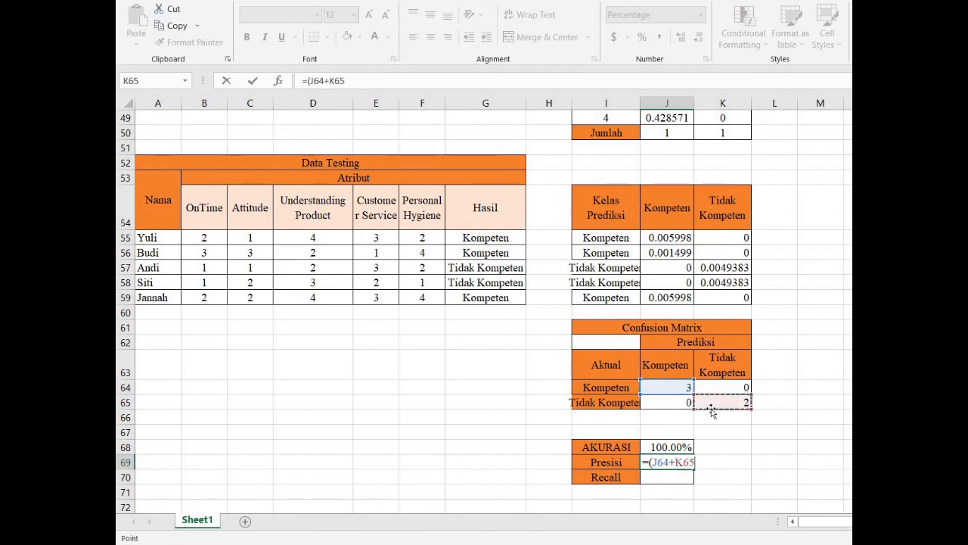
text()/)
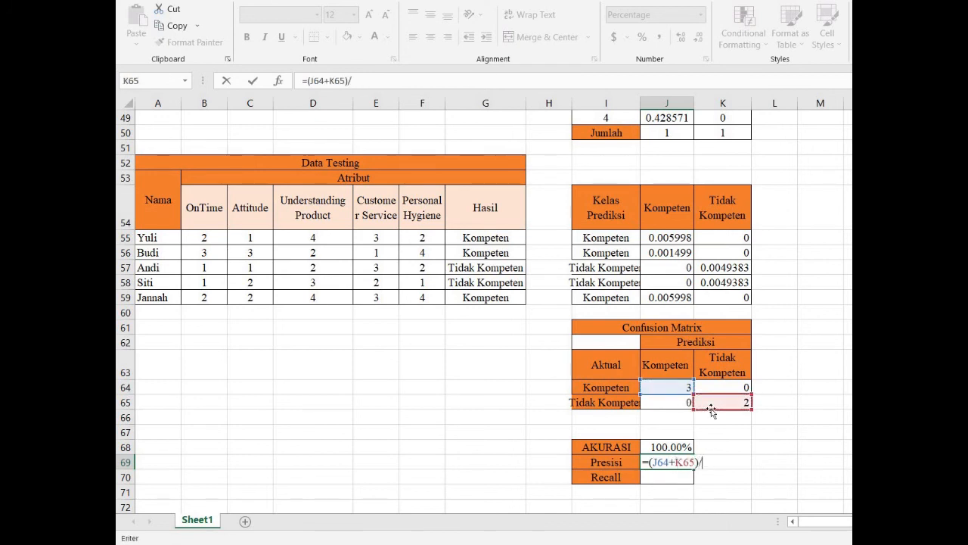
- Complete the Presisi formula in J69 with the divisor (J64+K65+K64)
text(()
click(674, 387)
text(+)
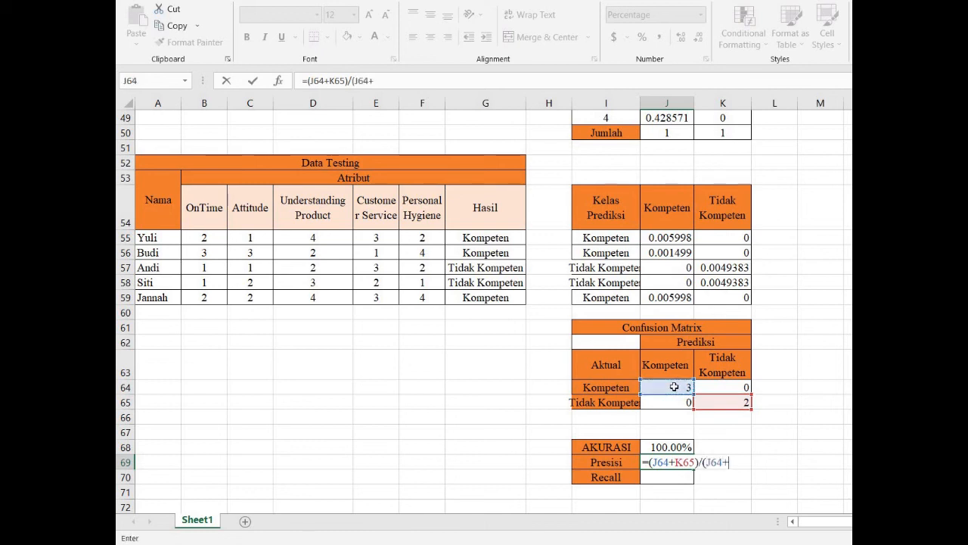
click(713, 402)
text(+)
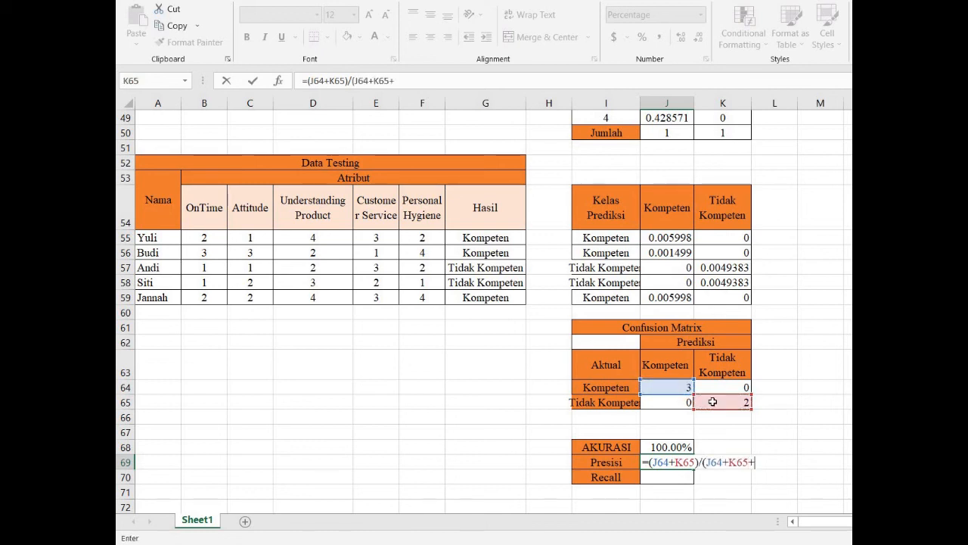
click(733, 390)
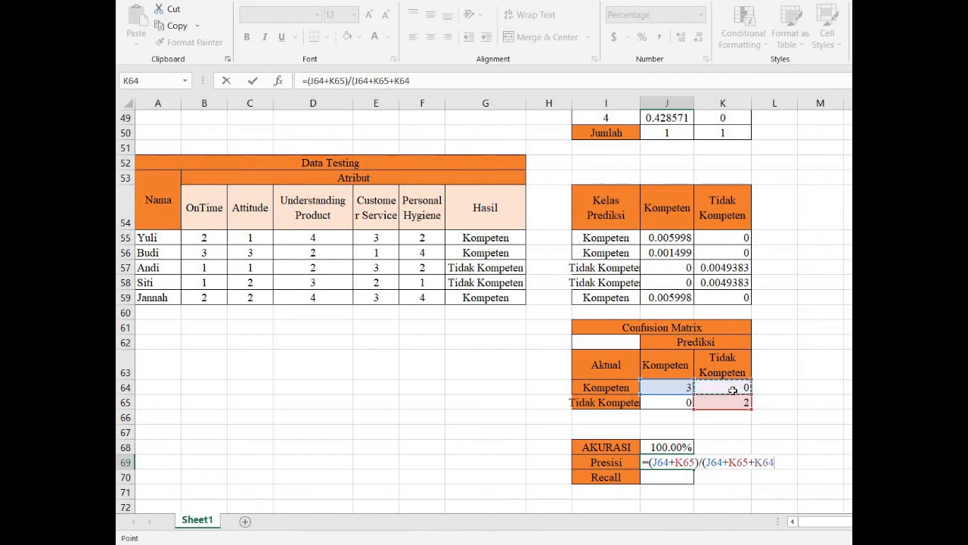
text())
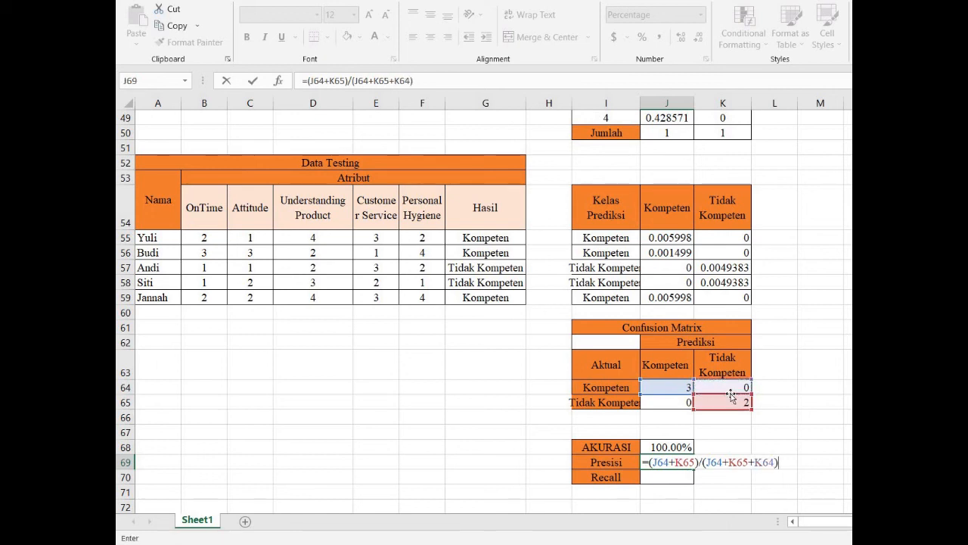
key(Return)
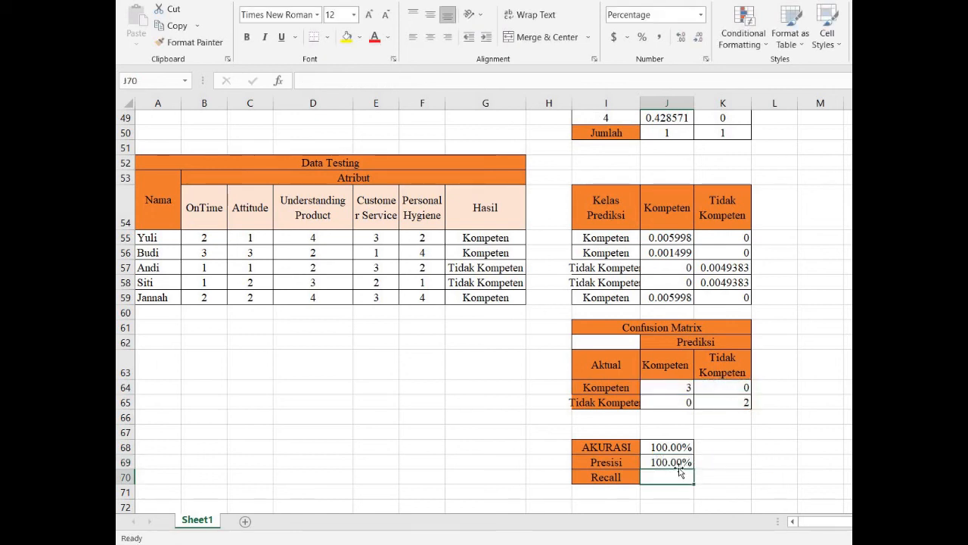
- In the Recall cell J70, begin a formula with the sum of the correct predictions, (J64+K65)
text(=)
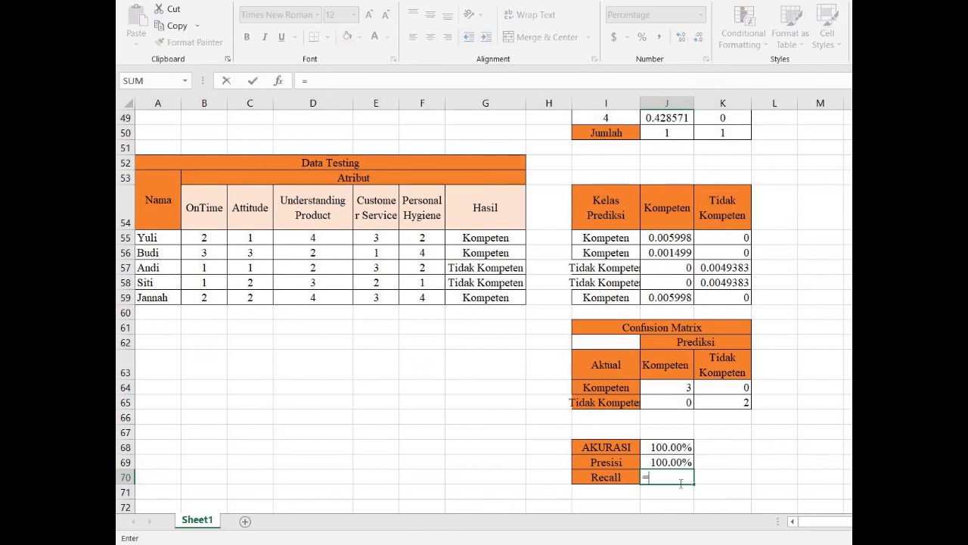
text(()
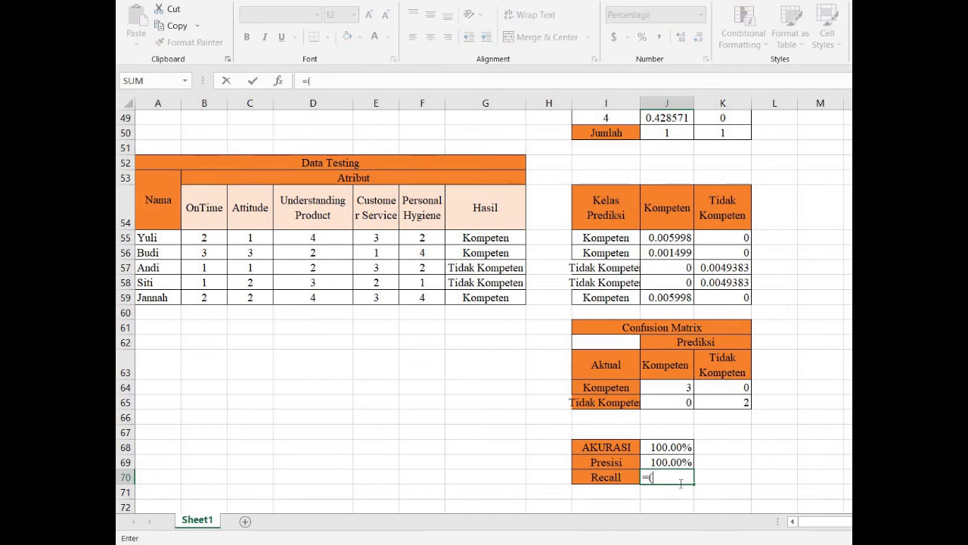
click(684, 387)
text(+)
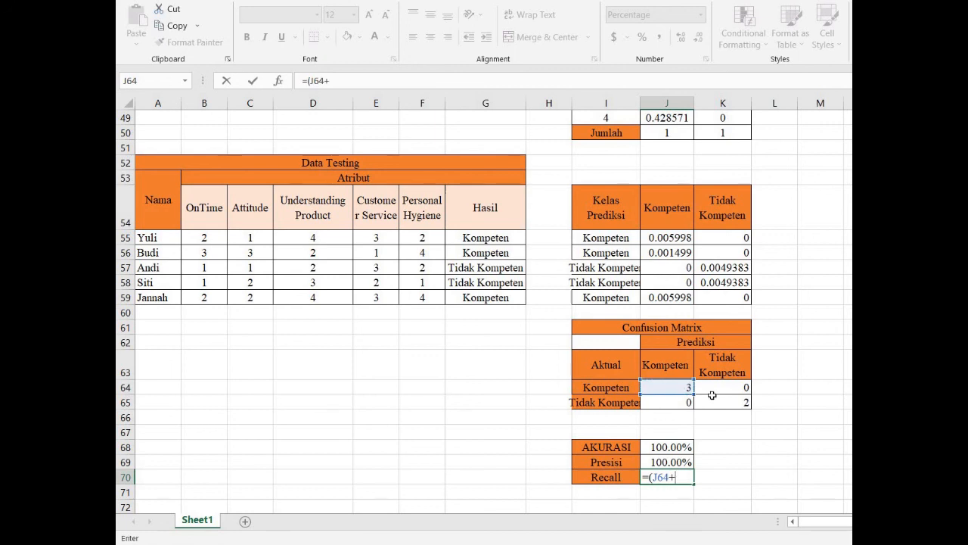
click(722, 401)
text())
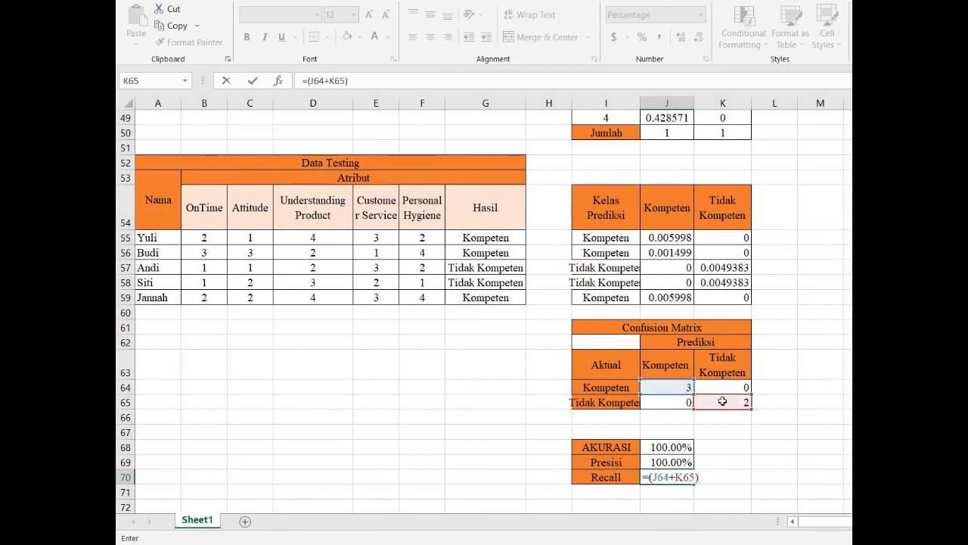
- Complete the Recall formula in J70 by dividing by (J64+K65+J65)
text(/()
click(680, 387)
text(+)
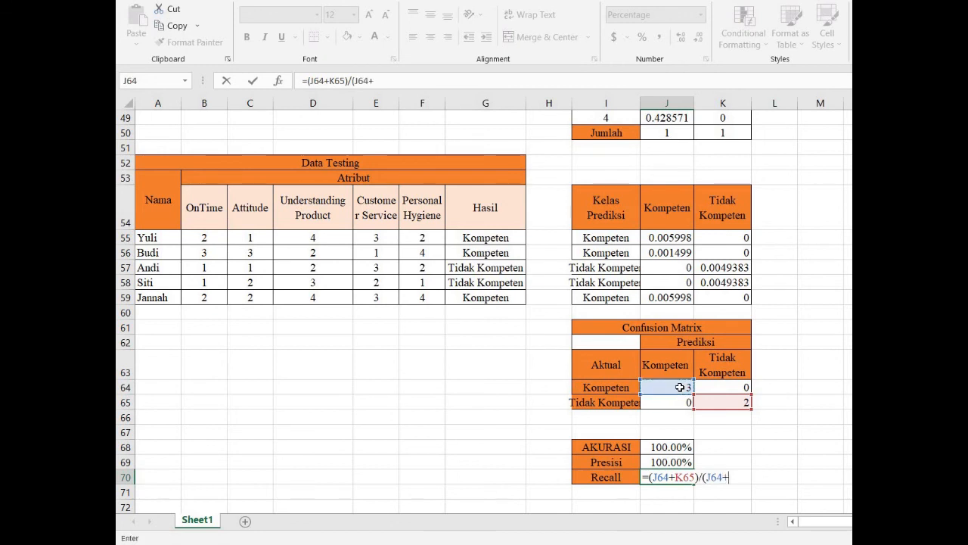
click(723, 401)
text())
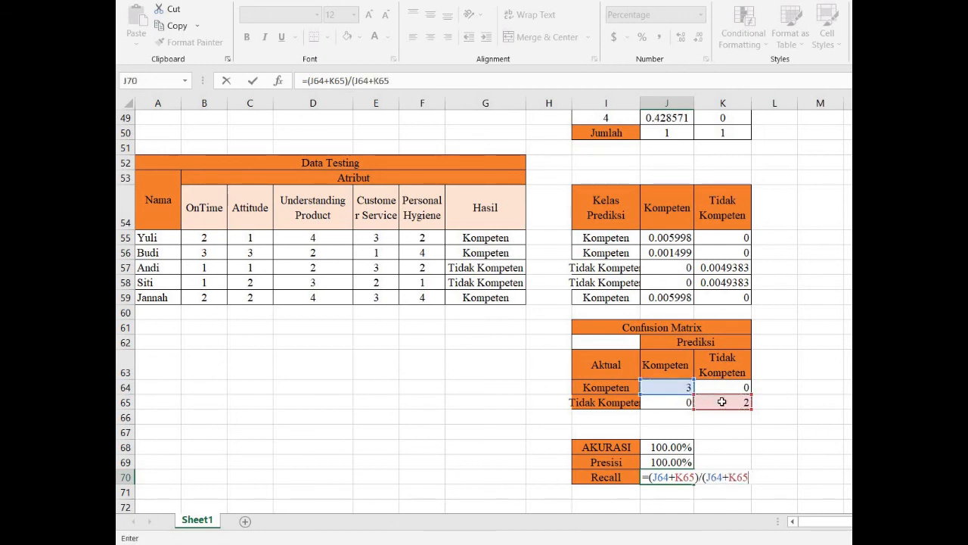
text(+)
click(686, 401)
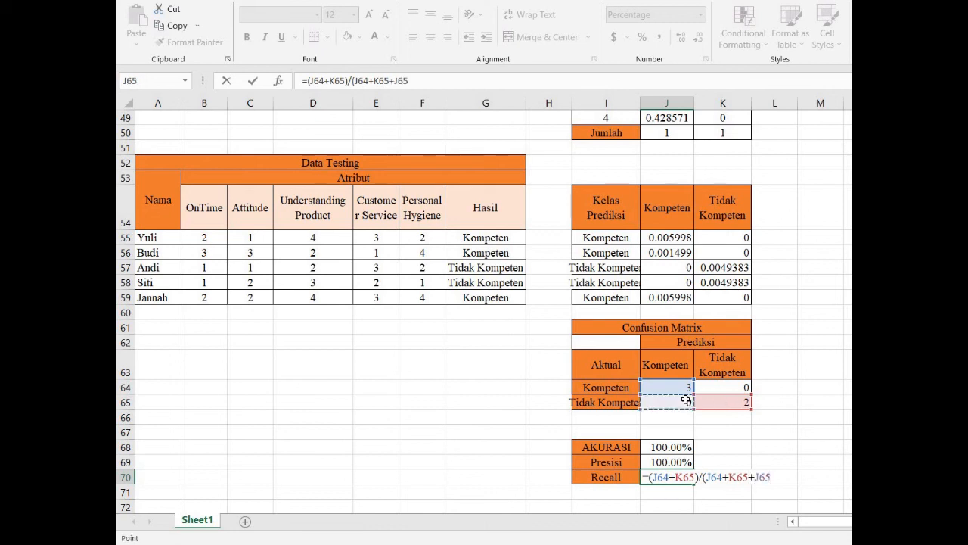
text())
key(Return)
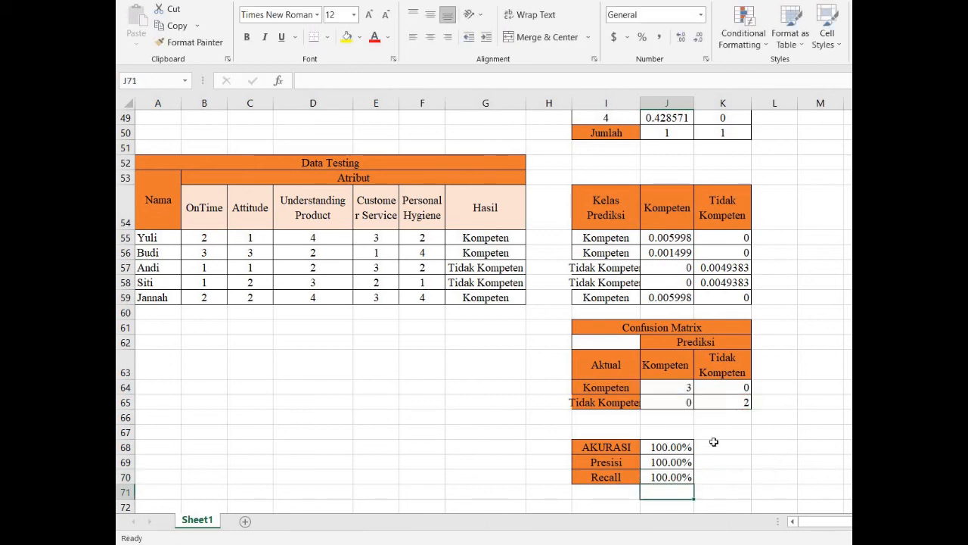
click(655, 478)
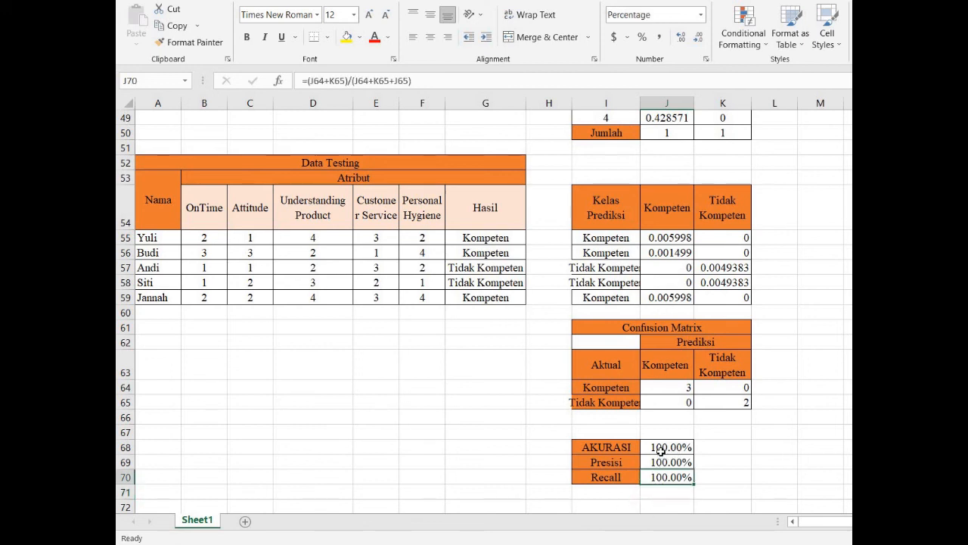
click(661, 448)
click(662, 460)
click(668, 490)
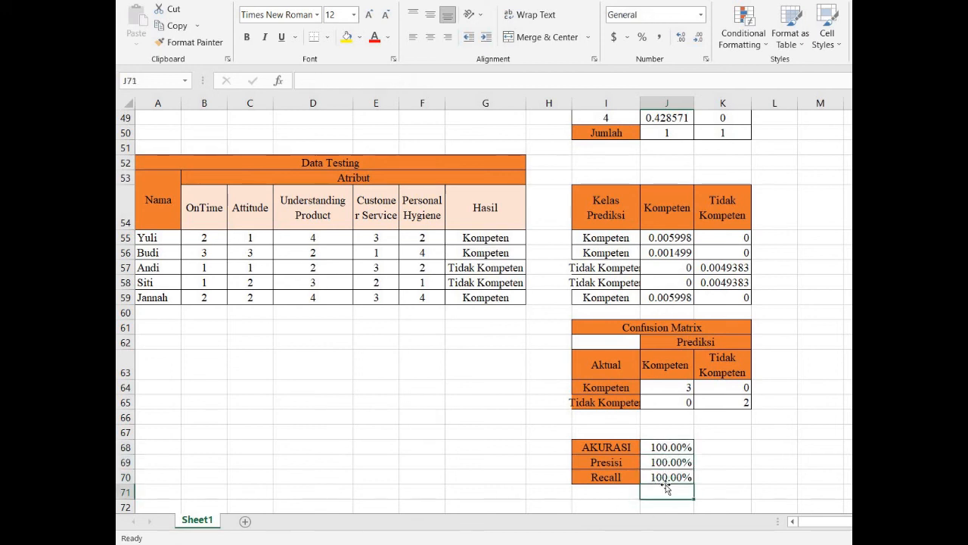
click(667, 477)
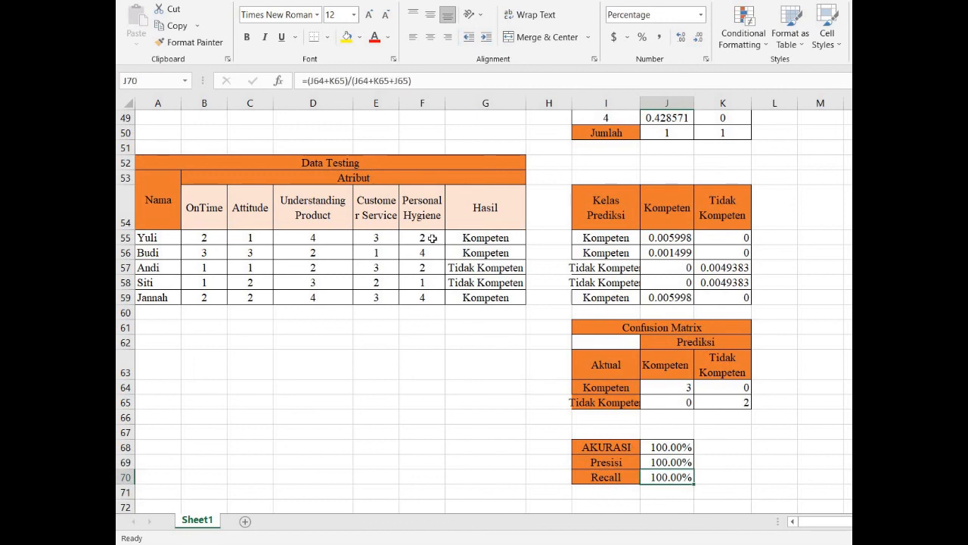